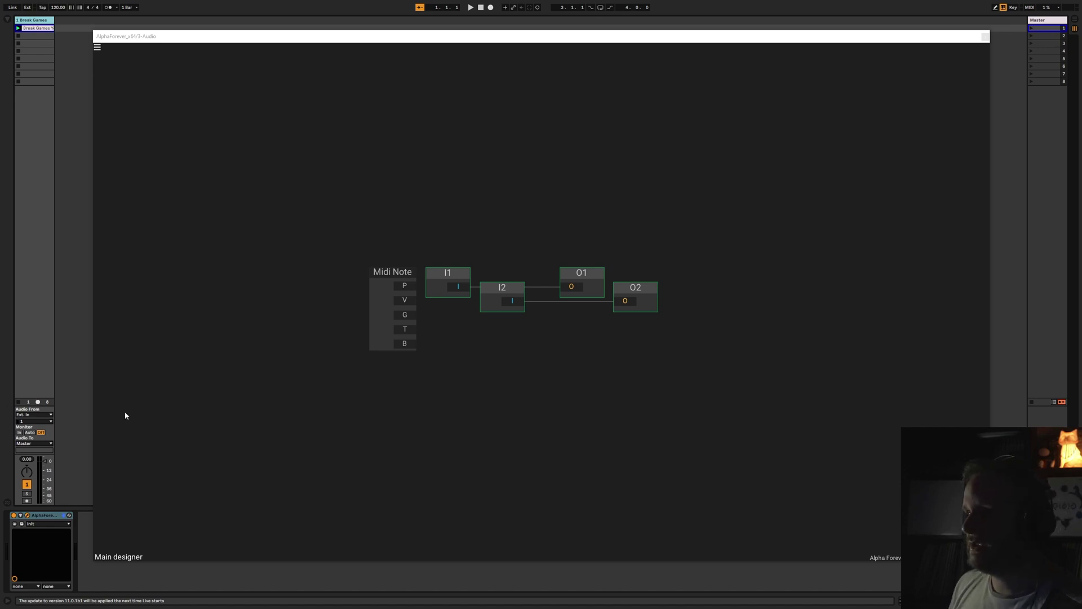
Delete all existing modules from the Main designer canvas and place an Add module.
click(428, 239)
right_click(276, 169)
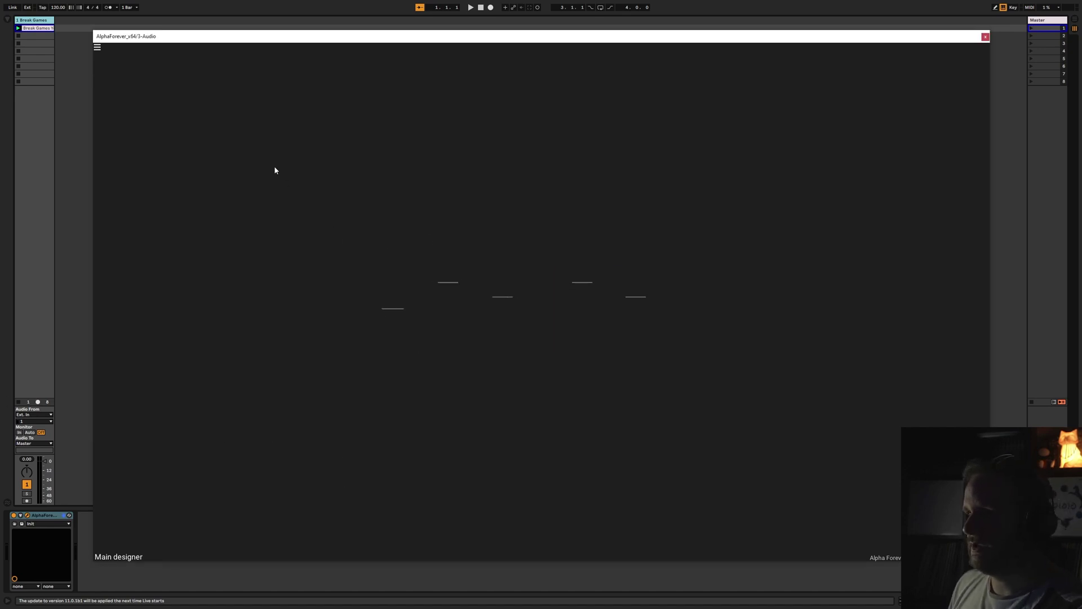
mouse_move(299, 178)
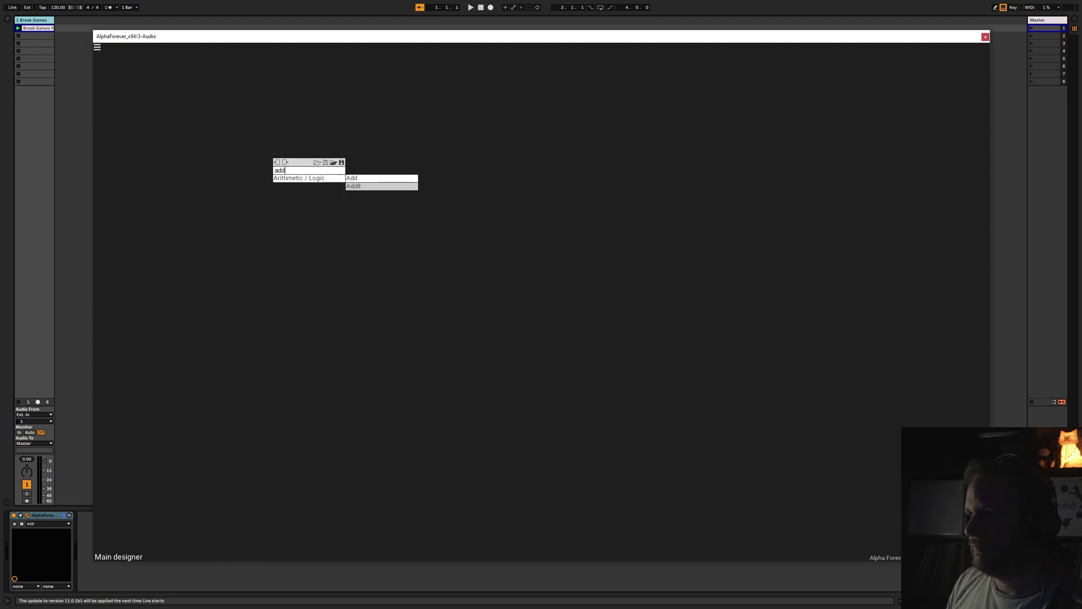
click(394, 177)
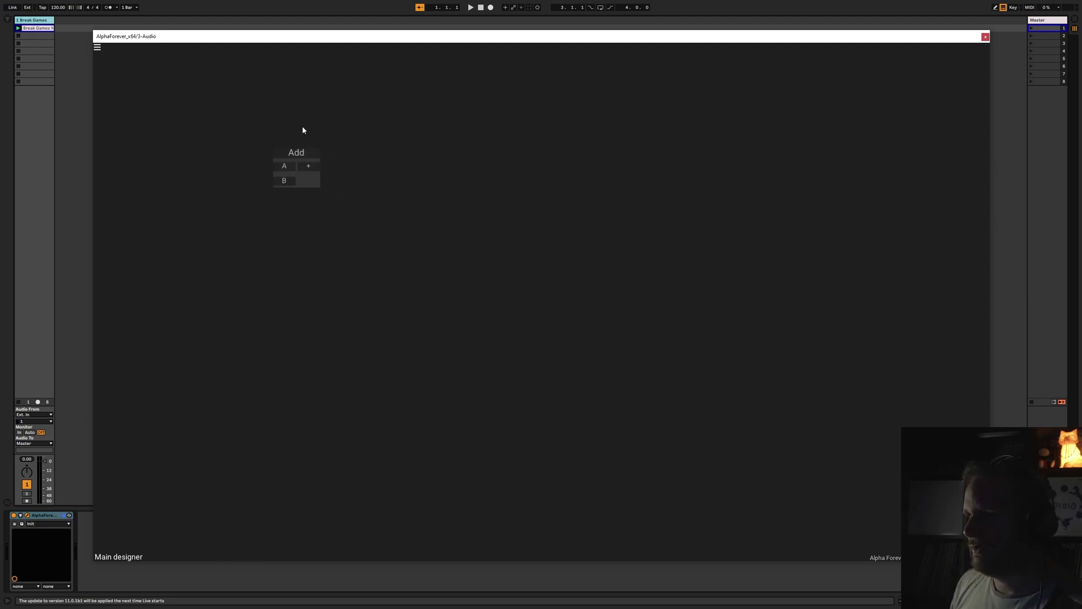
Insert an input module in front of the Add module and name it I1.
right_click(244, 208)
text(in)
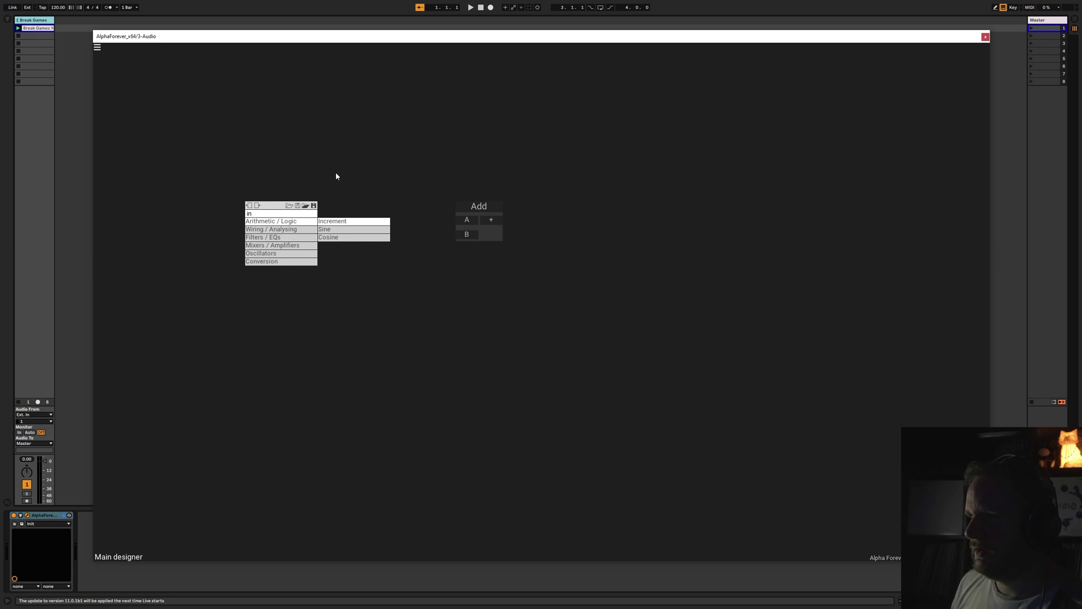
key(Return)
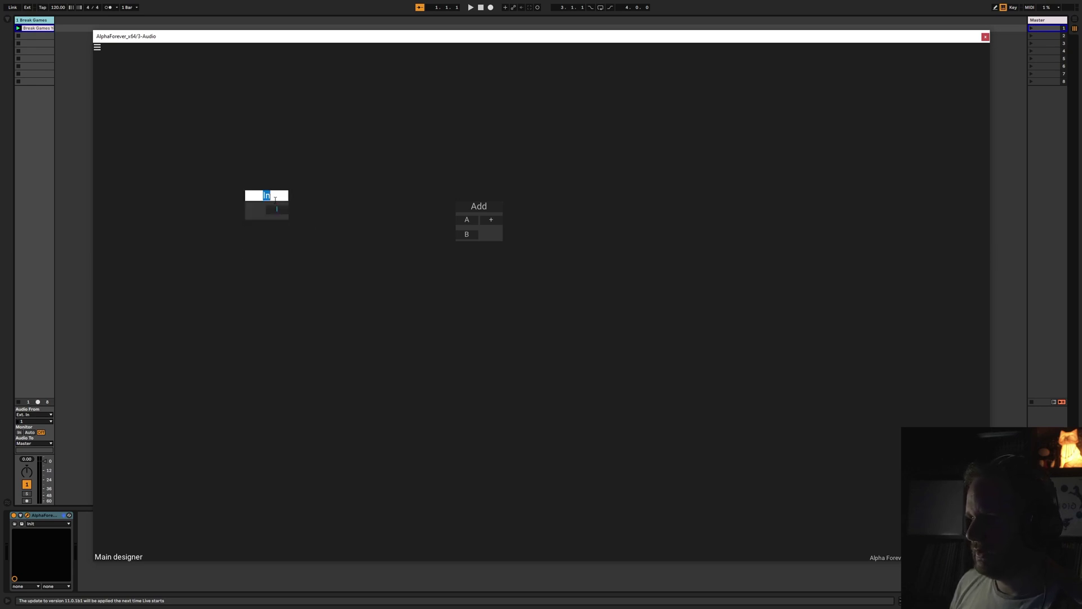
text(I1)
key(Return)
Insert a second input module below I1 and name it I2.
right_click(260, 259)
mouse_move(276, 290)
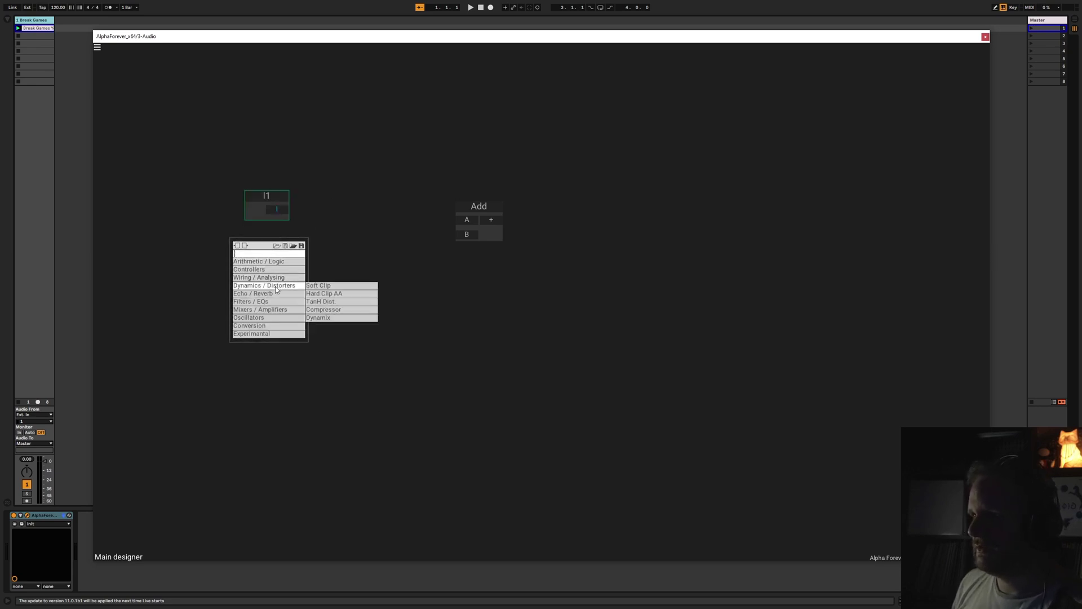
click(319, 285)
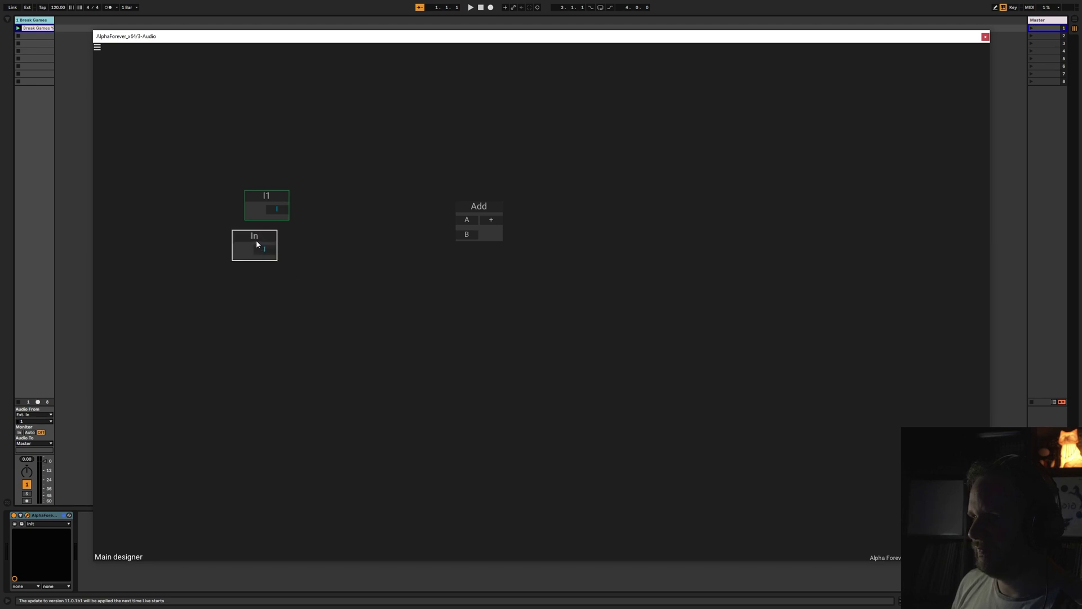
double_click(254, 237)
key(BackSpace)
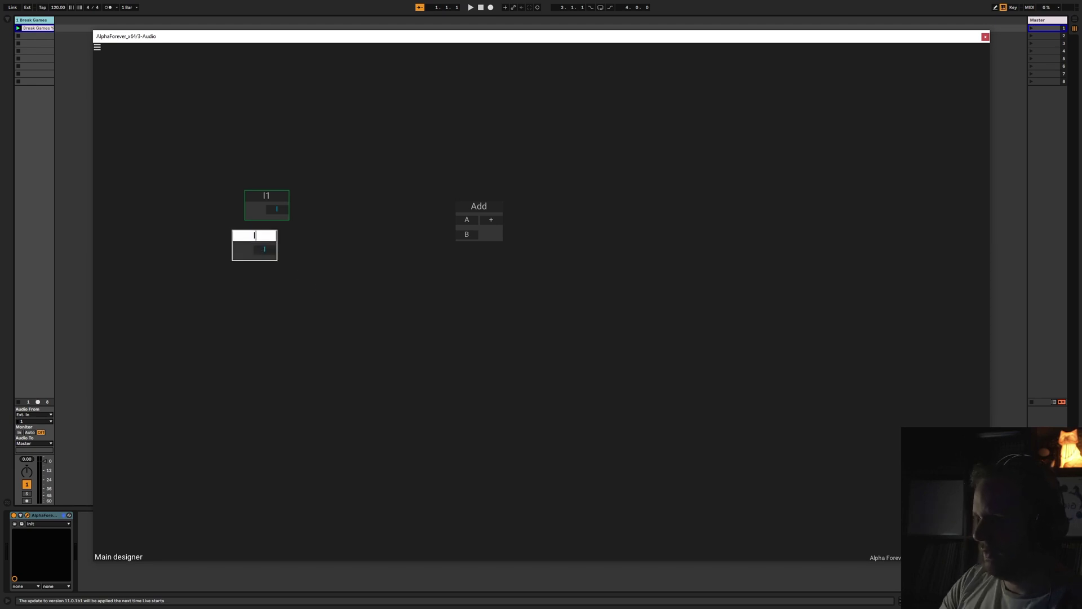
text(I2)
key(Return)
Connect I1 to input A and I2 to input B of the Add module, and line the three modules up compactly.
drag(277, 209, 459, 220)
drag(269, 233, 345, 223)
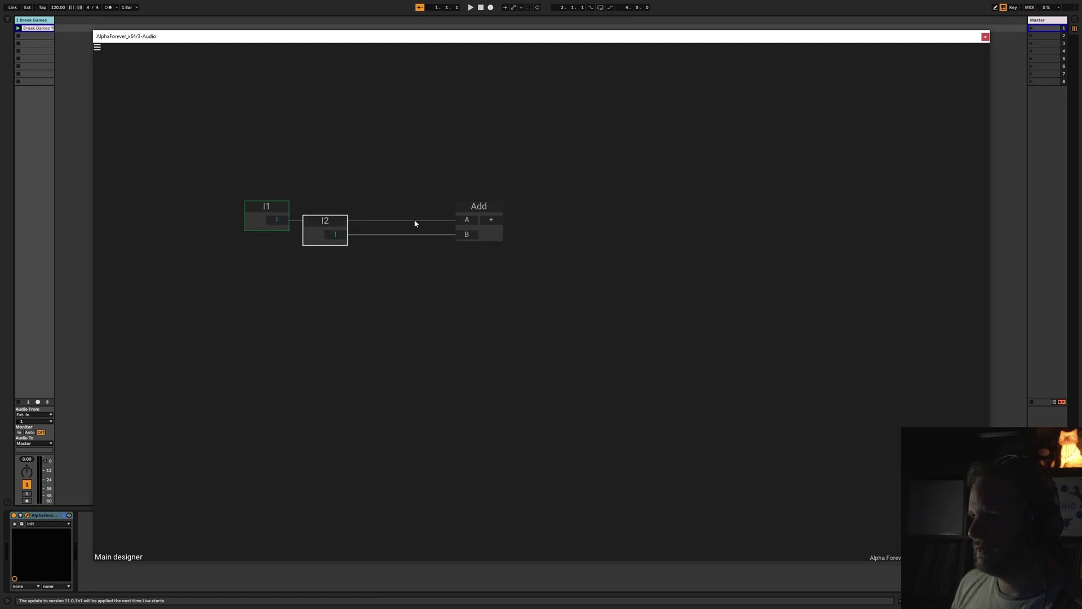
drag(444, 205, 361, 206)
drag(430, 239, 346, 288)
Insert a Mul module fed by the Add output at A, and attach a constant of 0.5 to its B input.
scroll(307, 288, up, 2)
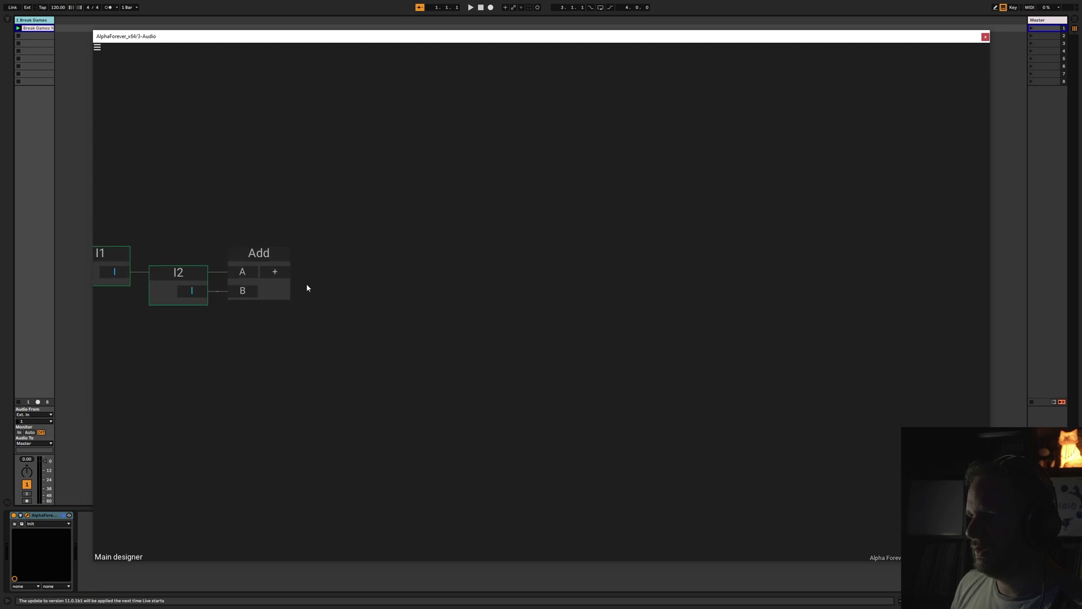
right_click(333, 254)
click(451, 272)
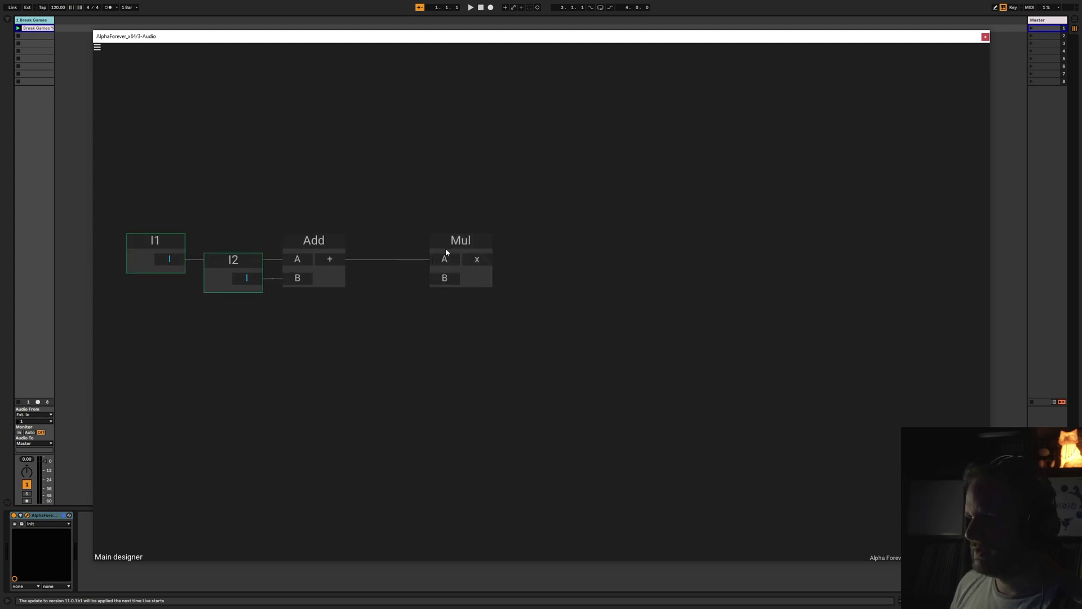
drag(445, 251, 399, 256)
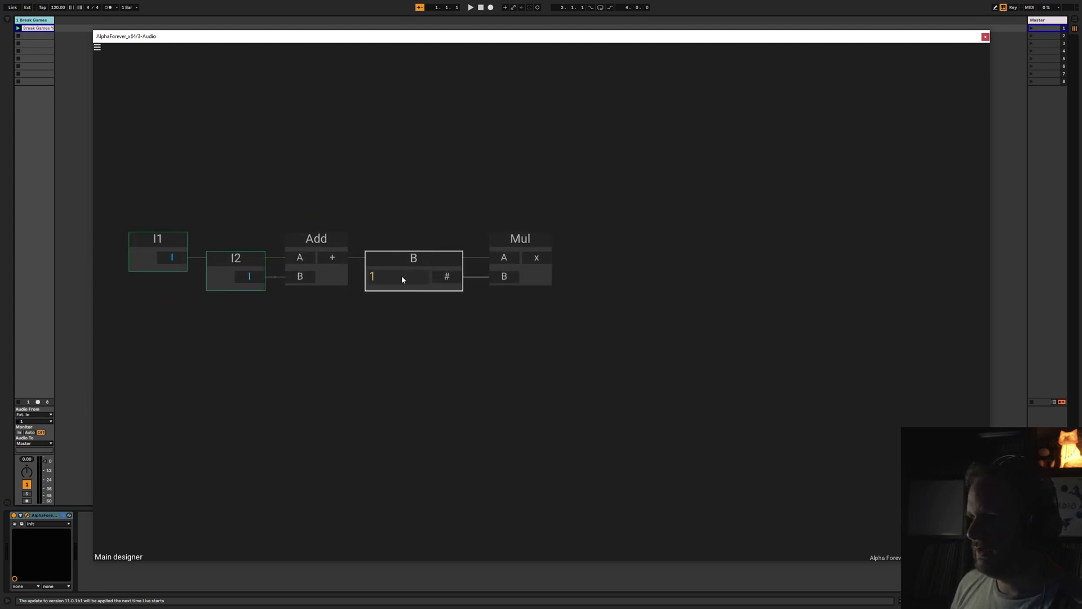
text(0.5)
key(Return)
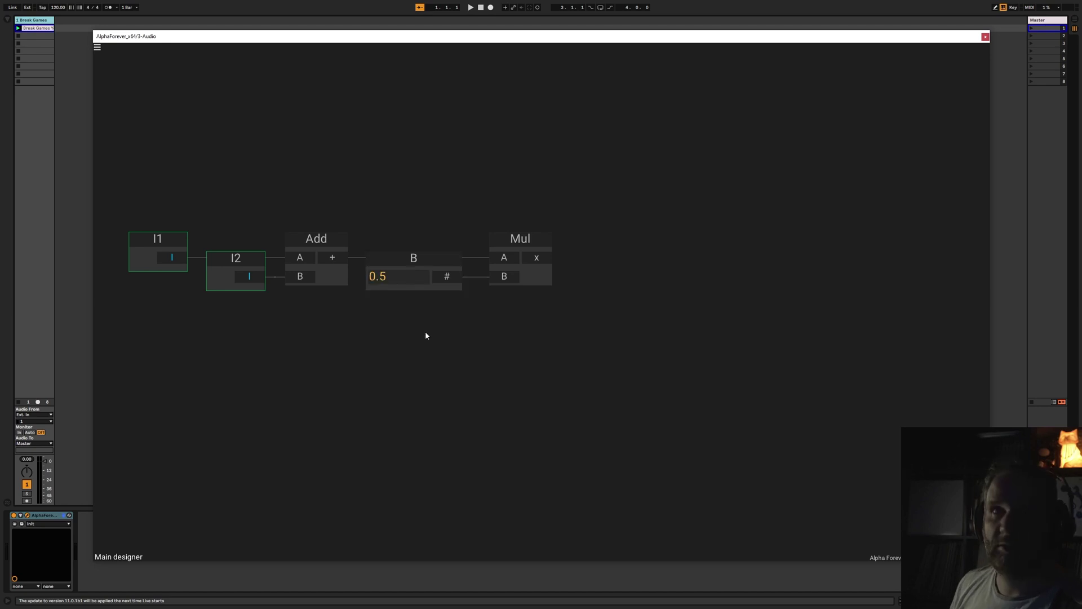
drag(519, 240, 505, 221)
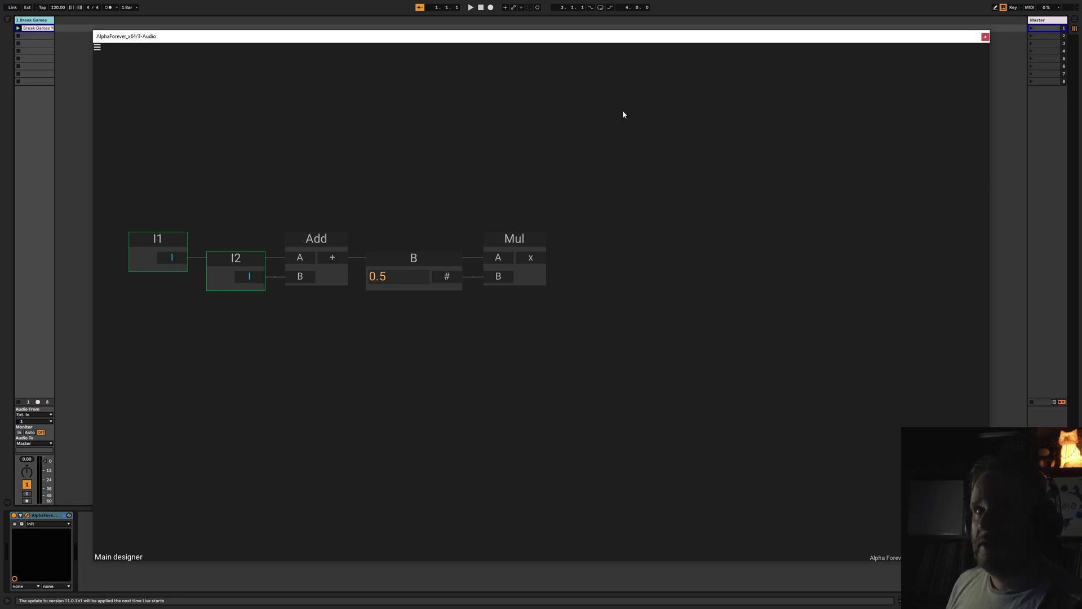
Insert a Scope module on the empty canvas to the right of the Mul module.
scroll(626, 299, down, 3)
drag(674, 297, 575, 234)
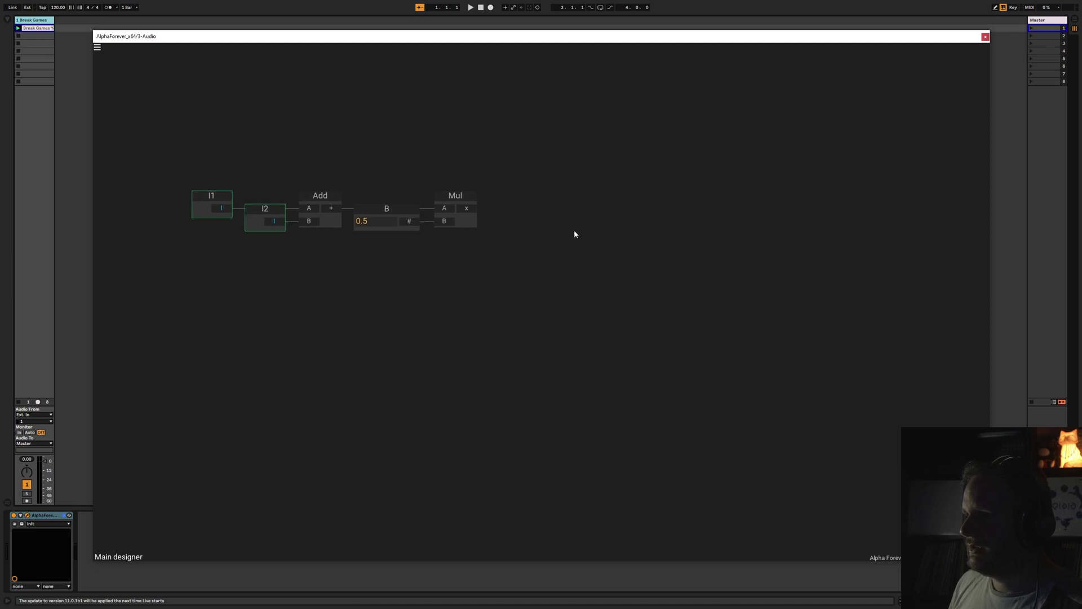
scroll(575, 234, down, 1)
right_click(604, 258)
click(699, 277)
drag(635, 215, 597, 208)
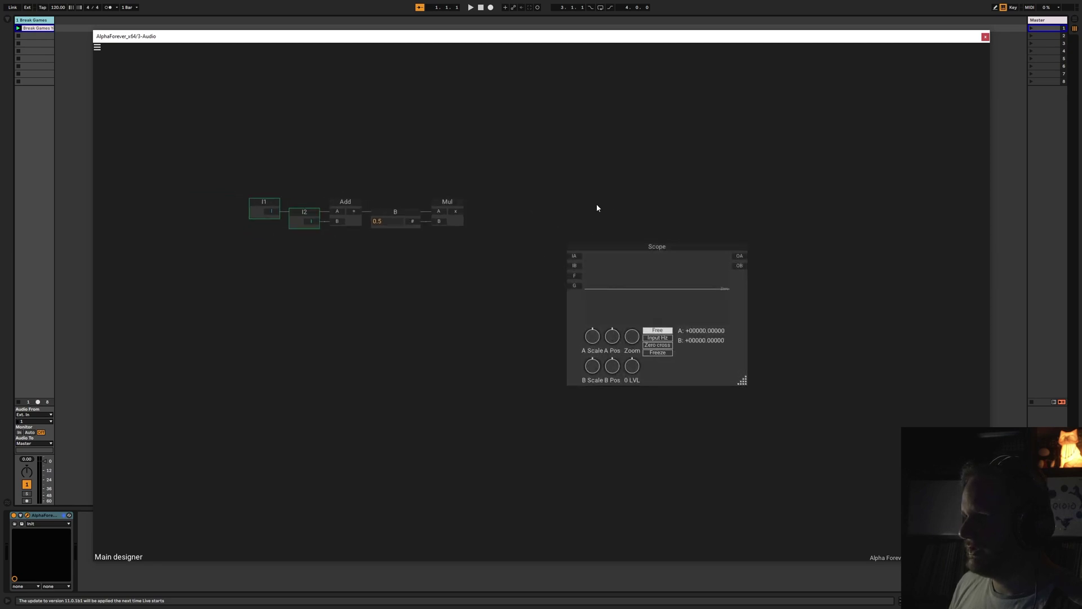
Move the whole chain from I1 to Mul farther away from the Scope to make room between them.
drag(210, 164, 465, 248)
drag(454, 207, 355, 247)
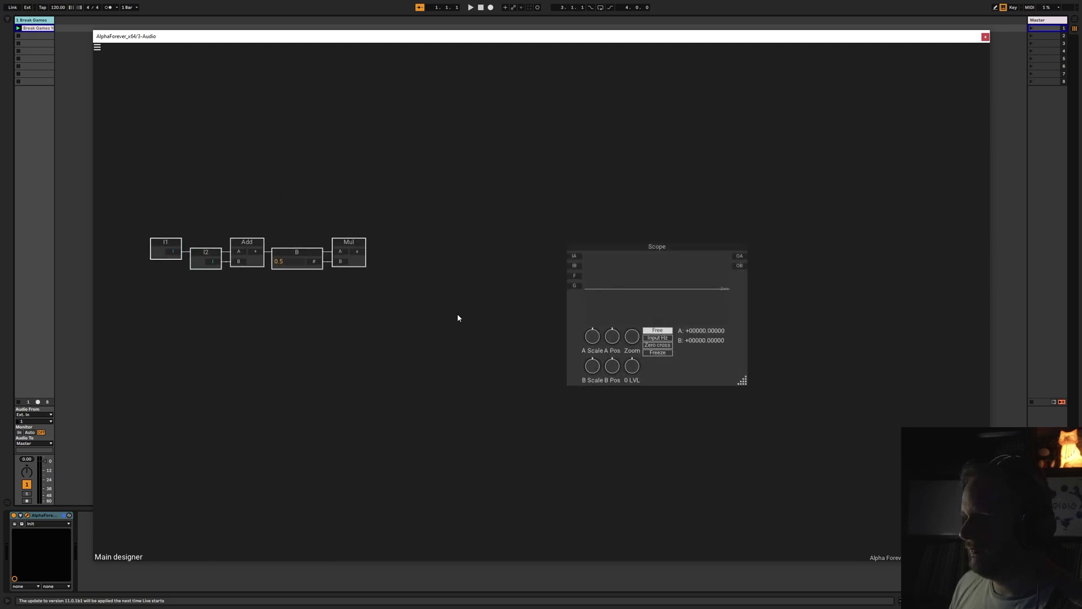
click(457, 318)
Insert a Gain Lin module beyond the Scope and raise it above the Scope's level.
drag(756, 254, 667, 239)
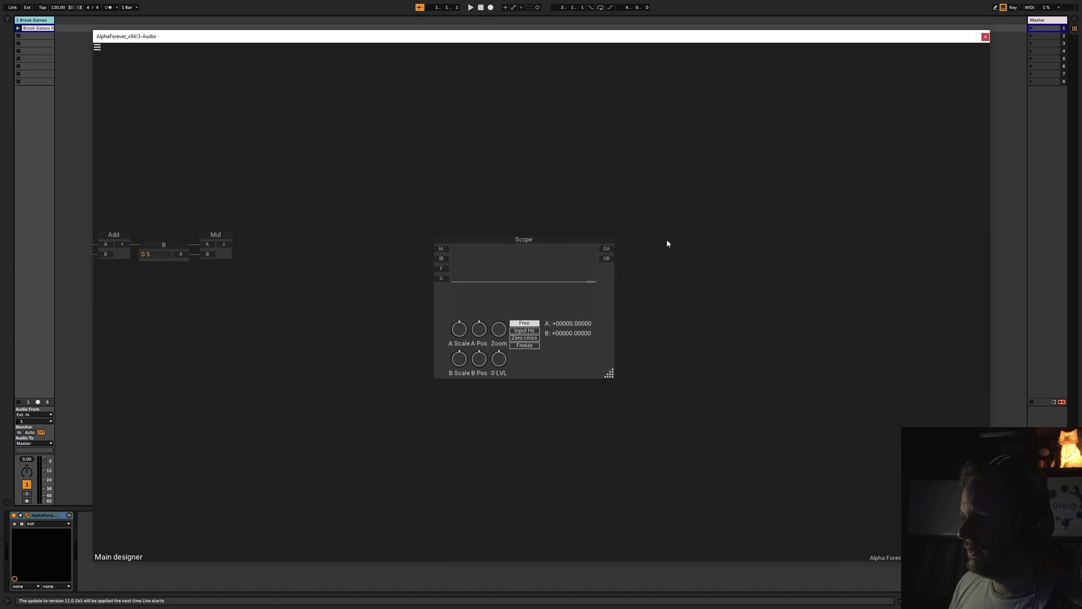
right_click(623, 247)
text(gain)
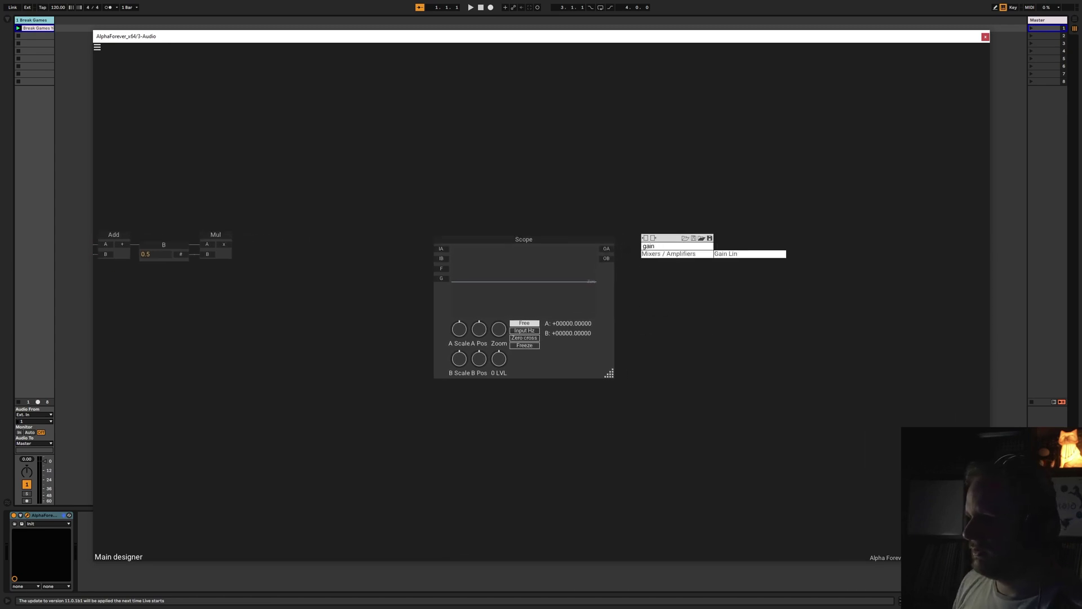
key(Return)
drag(507, 217, 575, 221)
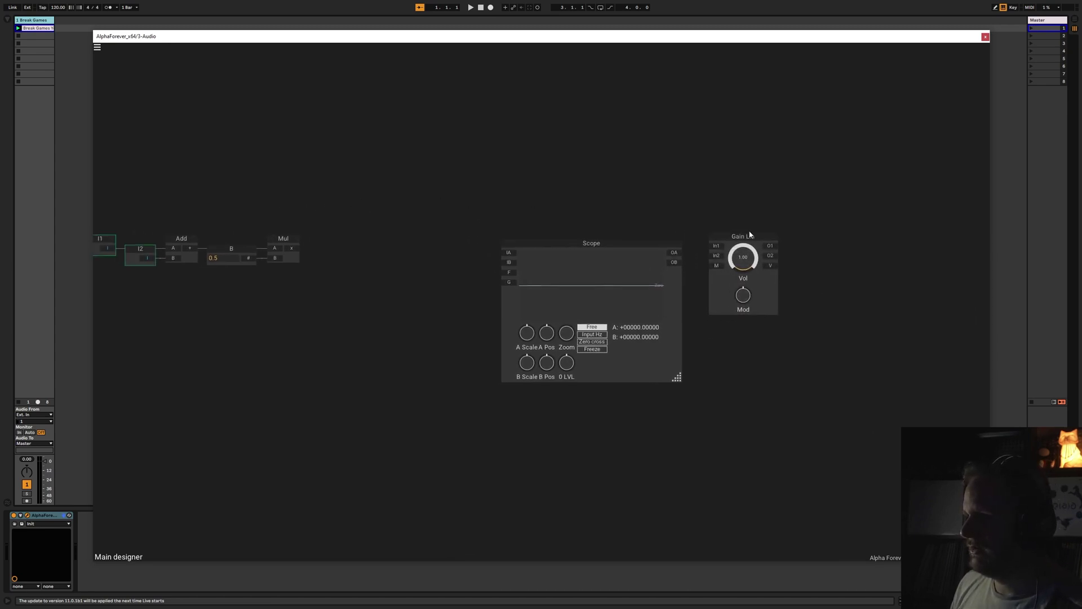
drag(750, 235, 745, 178)
Move I1 and I2 up above the Add and Mul chain, and connect them to In1 and In2 of Gain Lin.
scroll(426, 147, down, 1)
scroll(231, 266, left, 4)
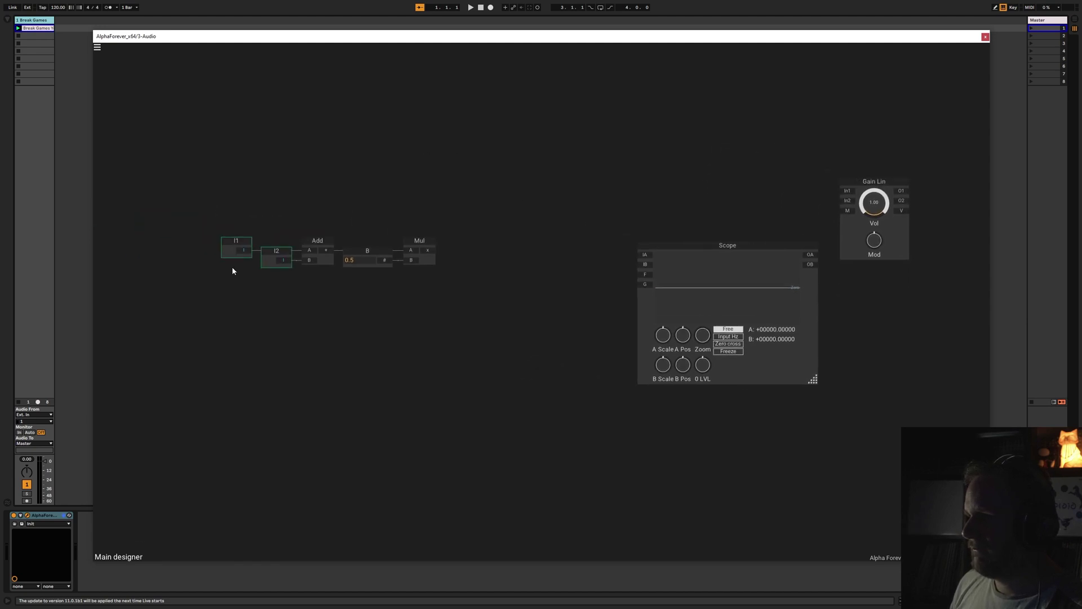
drag(245, 248, 248, 196)
drag(285, 260, 244, 190)
Attach output modules O1 and O2 to Gain Lin's outputs, and connect the Scope's OA output to Gain Lin's M input.
drag(563, 234, 359, 249)
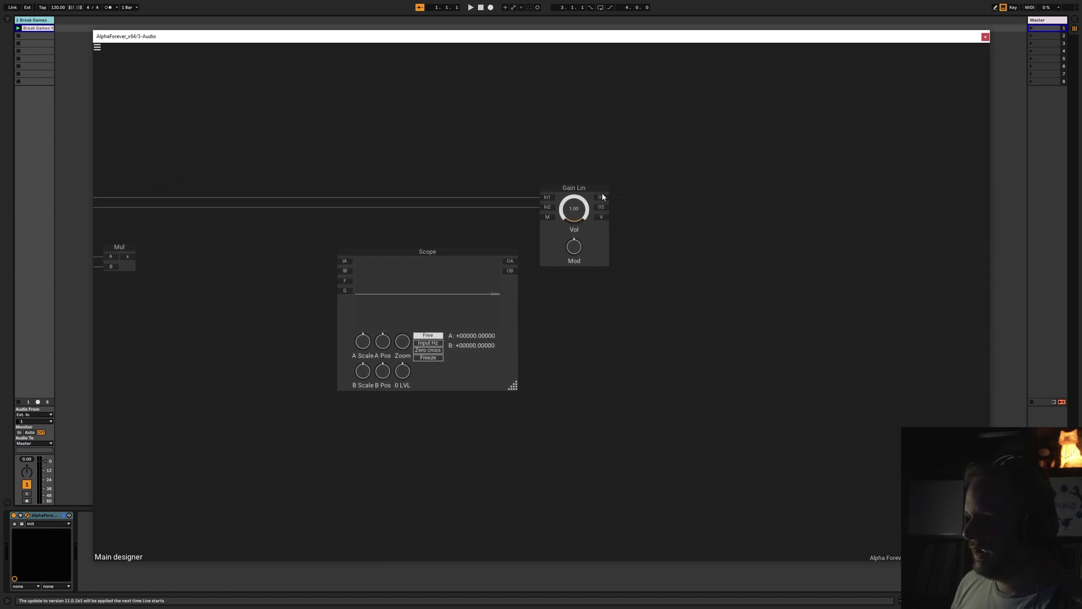
drag(603, 196, 709, 206)
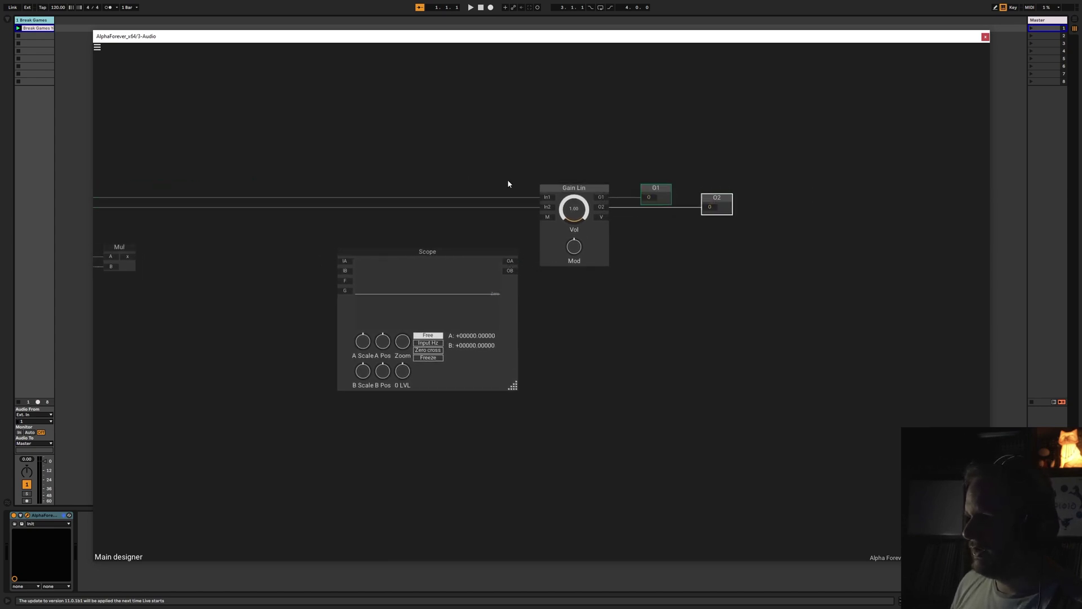
drag(555, 223, 547, 216)
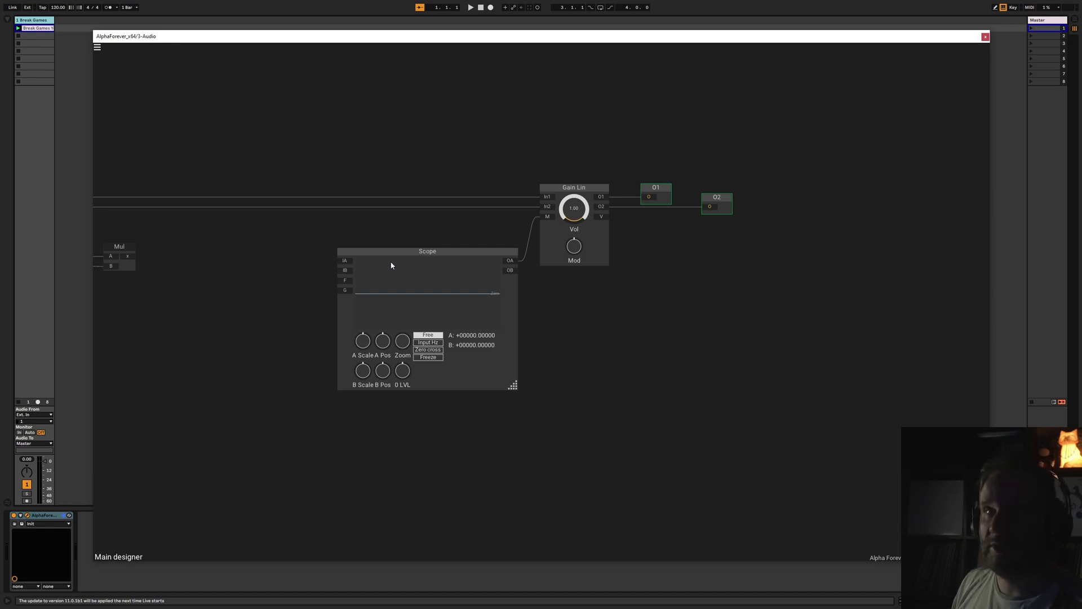
Turn the Scope's 0 LVL fully up and lower its A Scale and B Scale, leaving input IB unconnected.
drag(406, 367, 407, 306)
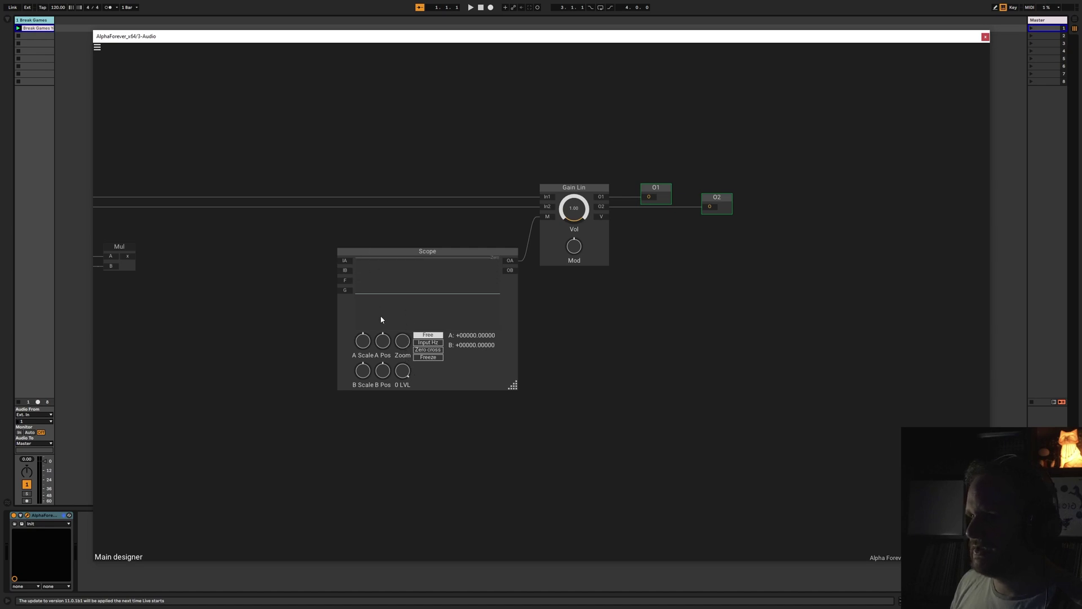
double_click(340, 275)
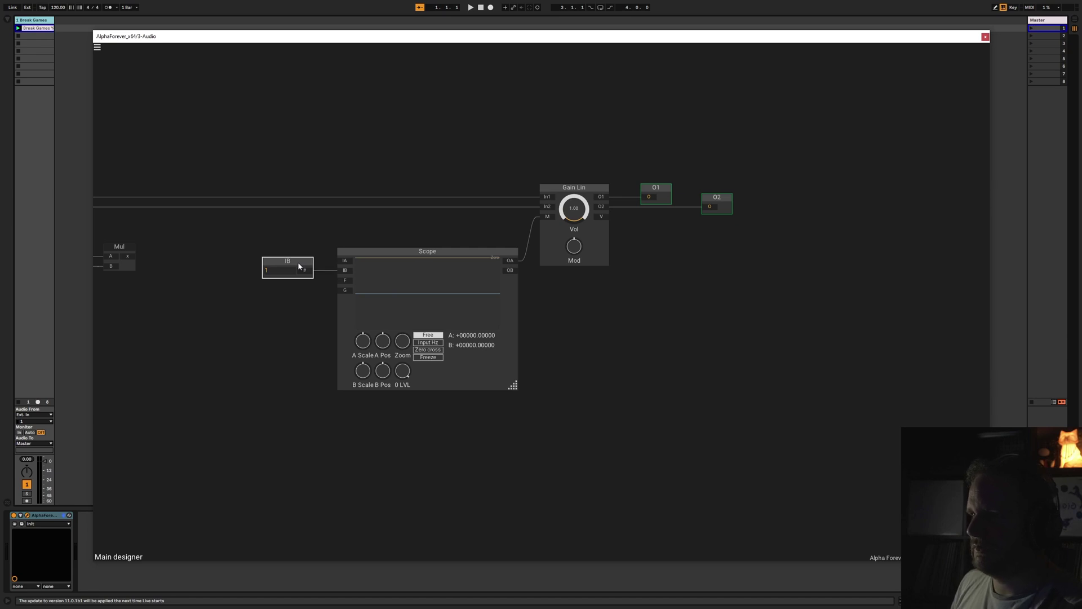
key(Delete)
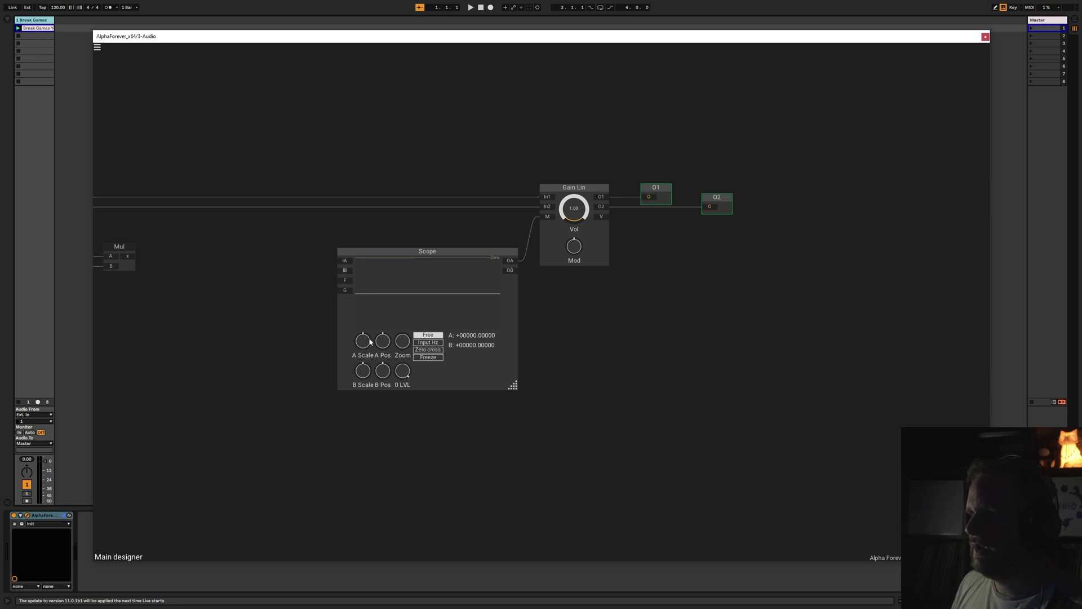
drag(367, 347, 365, 386)
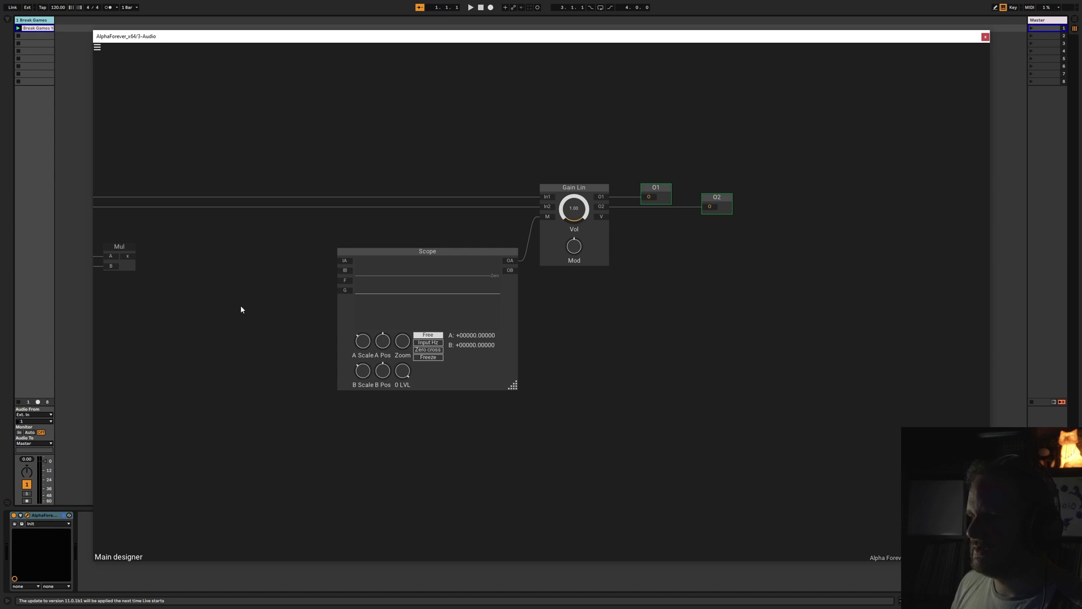
Connect the Mul output to the Scope's IA input, and shift Add, B and Mul down to straighten the wire.
drag(241, 309, 527, 302)
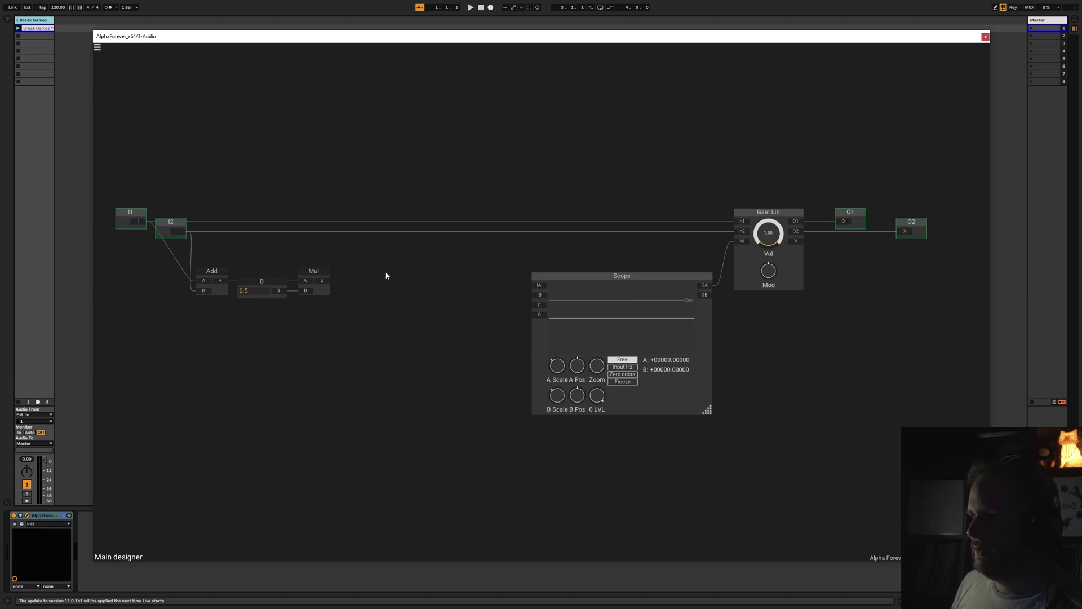
drag(375, 276, 484, 280)
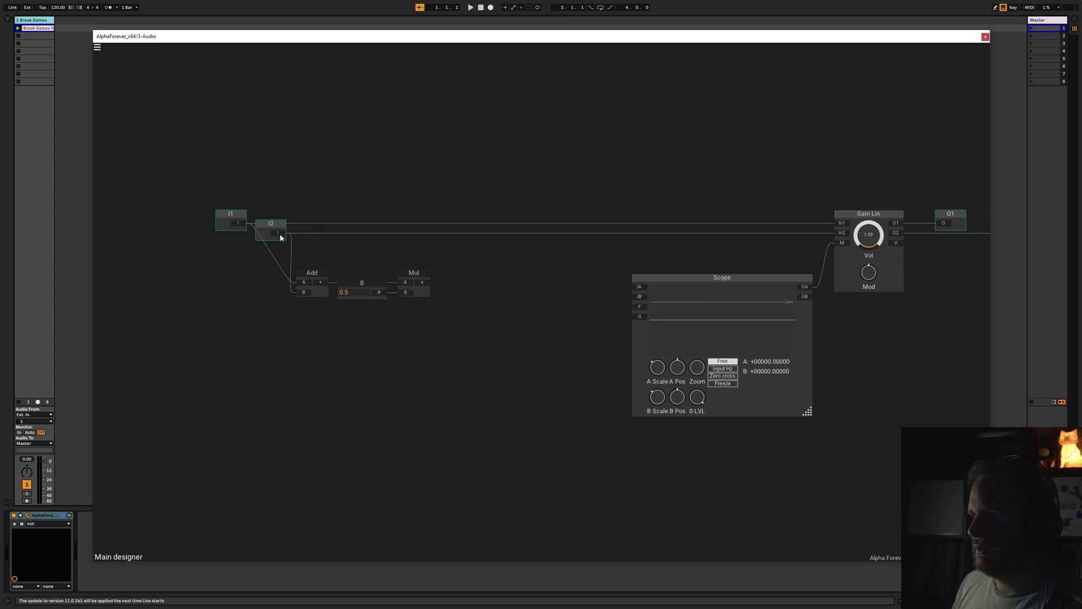
drag(469, 284, 632, 287)
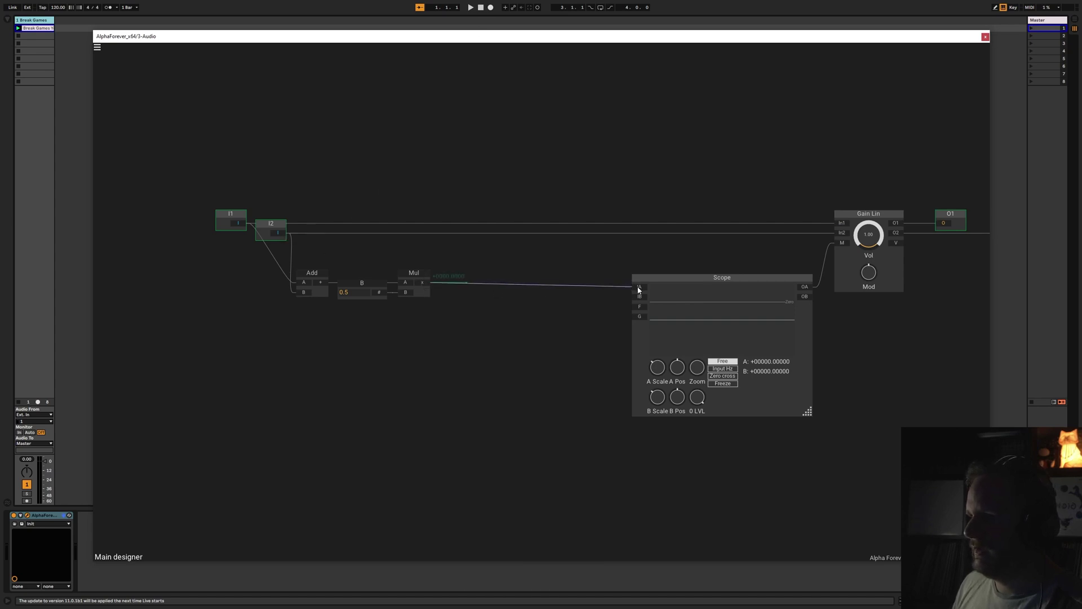
drag(467, 262, 201, 324)
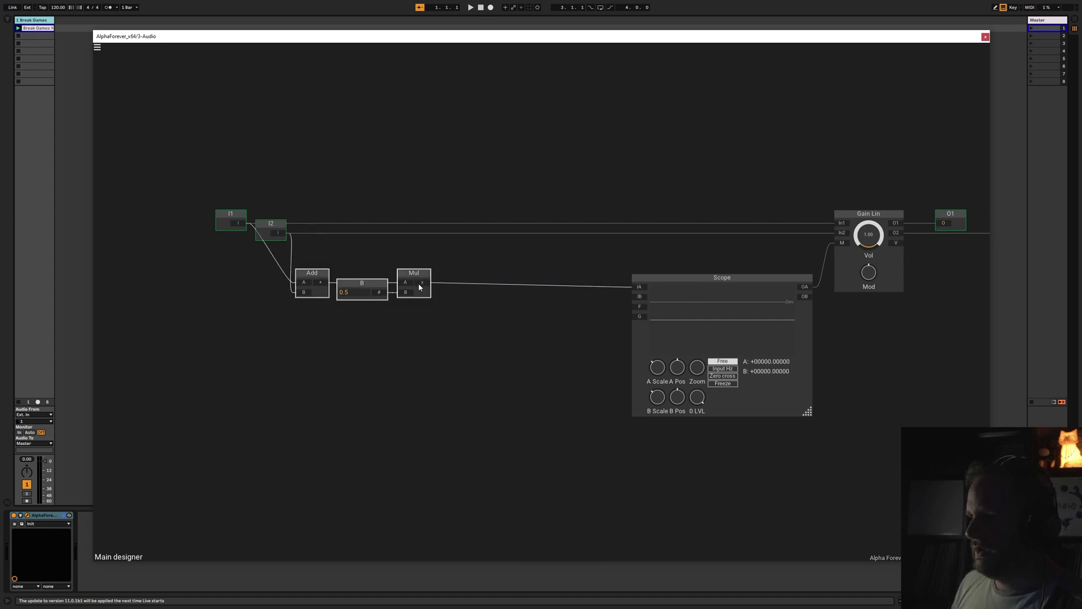
drag(418, 288, 419, 292)
click(462, 254)
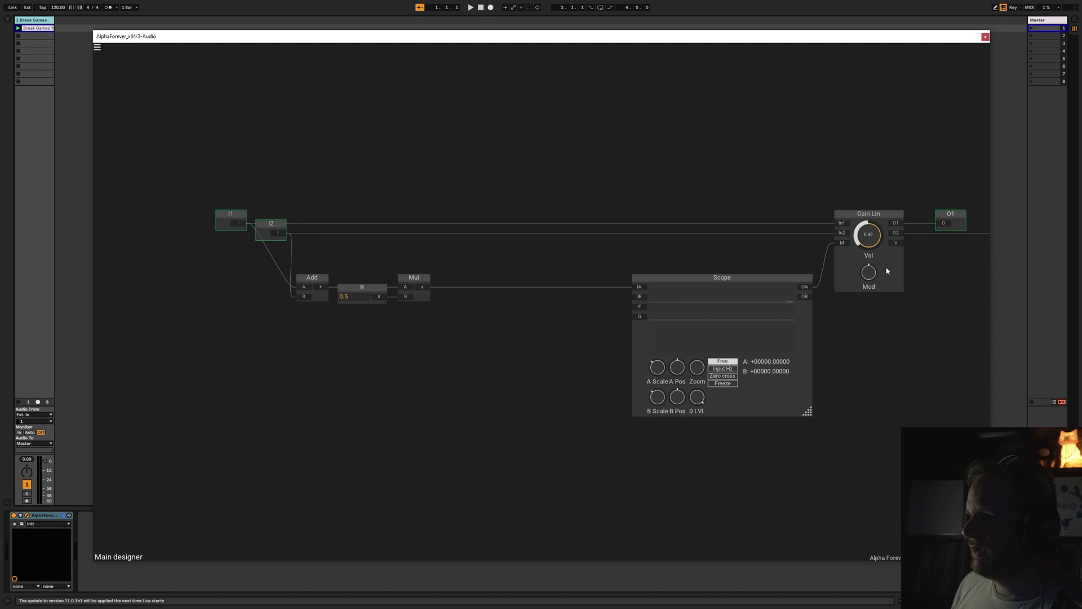
Play the track with Gain Lin's volume at 0.50, and switch the Scope to Input Hz with a constant of 1 on its F input.
click(470, 8)
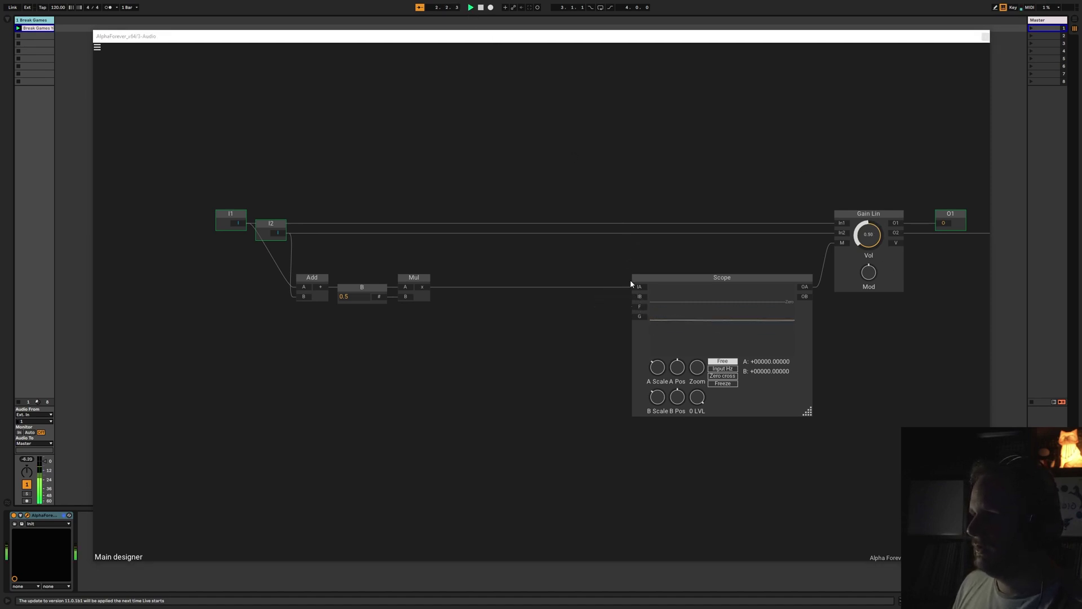
drag(640, 307, 639, 310)
double_click(641, 310)
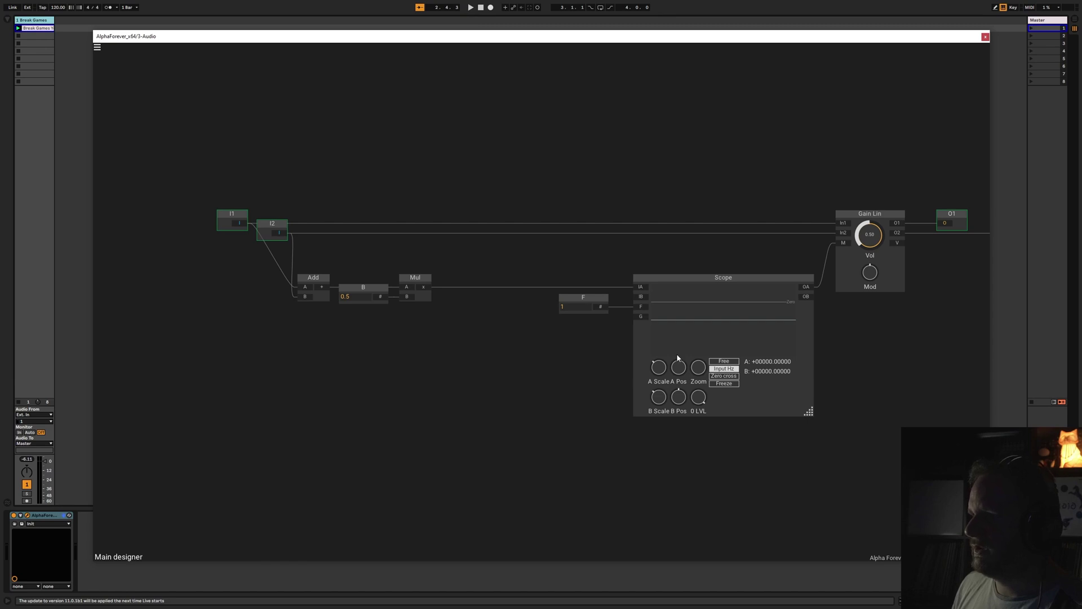
Play the track briefly to examine the averaged waveform on the Scope.
click(470, 8)
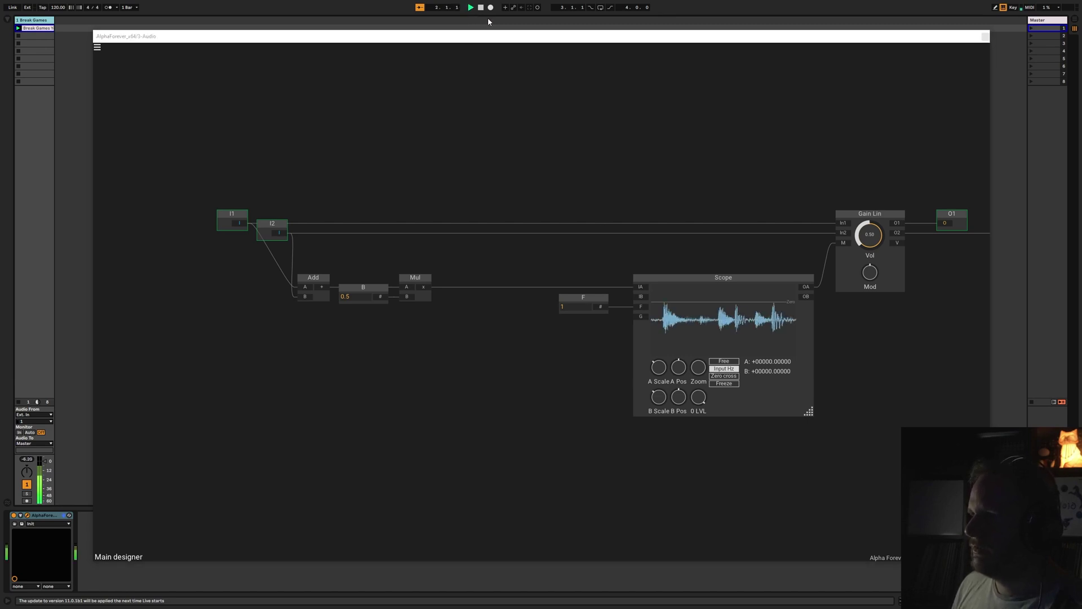
click(482, 8)
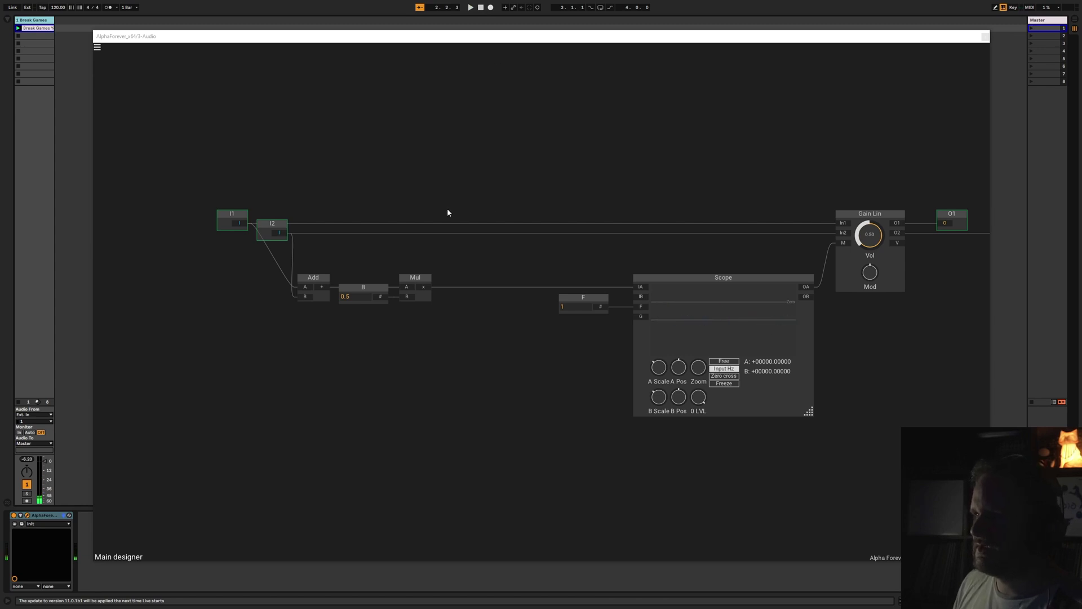
Disconnect Mul from the Scope's IA input, and move I1, I2, Add, B and Mul farther from the Scope to make room.
click(642, 287)
drag(162, 192, 362, 273)
click(383, 272)
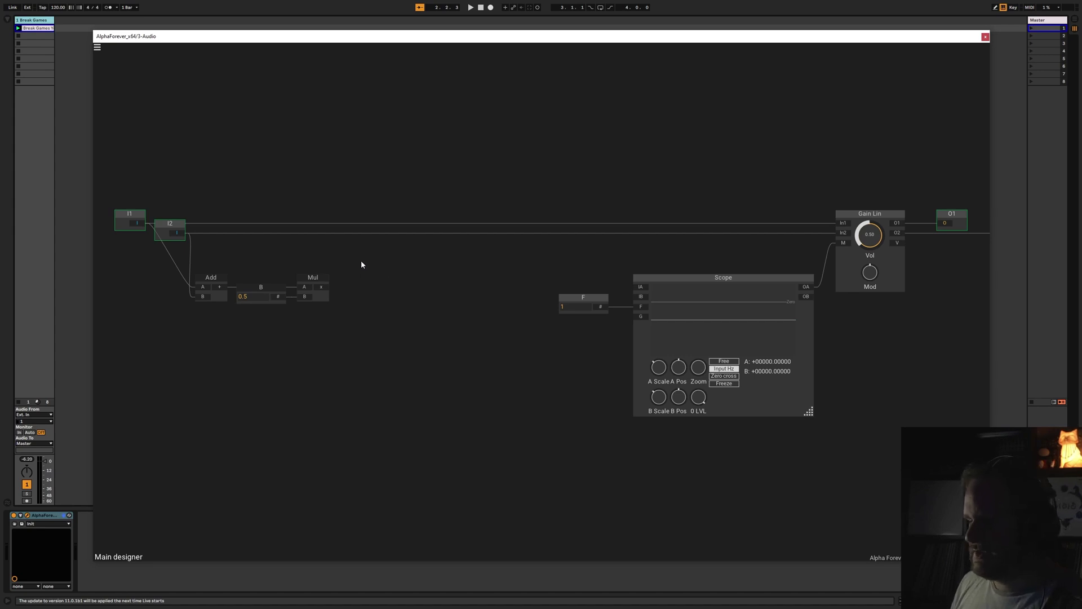
click(322, 290)
click(360, 299)
click(406, 307)
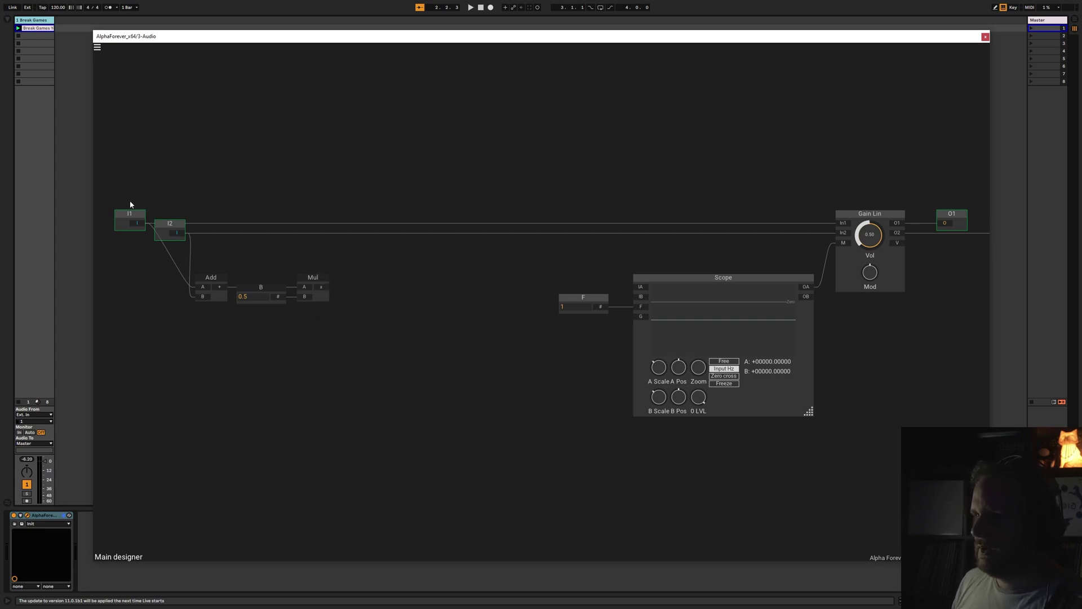
drag(106, 197, 389, 335)
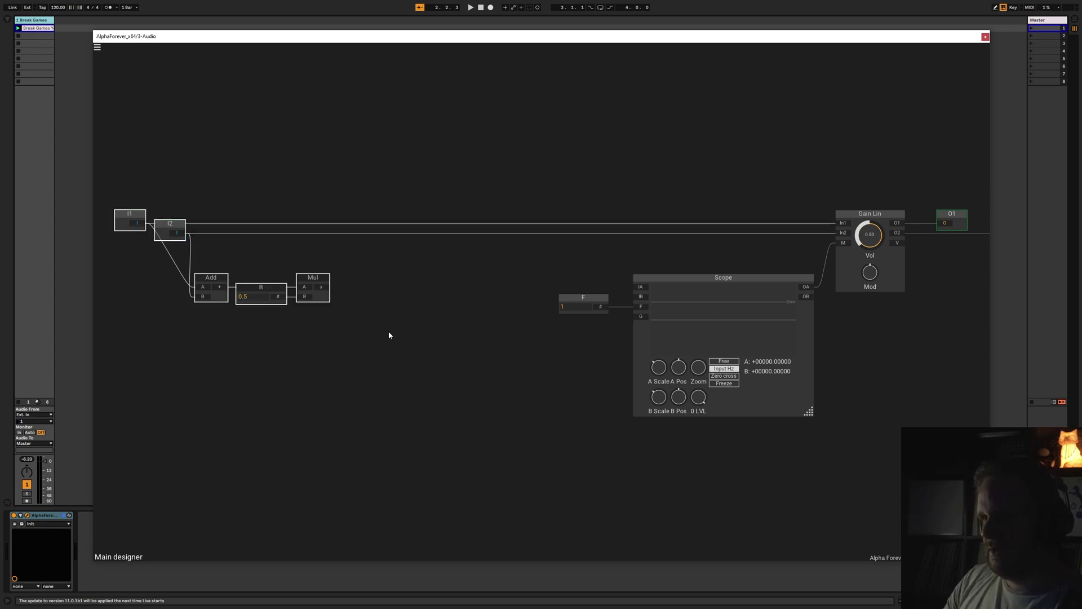
mouse_move(327, 287)
mouse_down()
mouse_move(300, 280)
mouse_move(292, 295)
mouse_up()
Attach an Abs module to Mul's output.
right_click(278, 295)
text(abs)
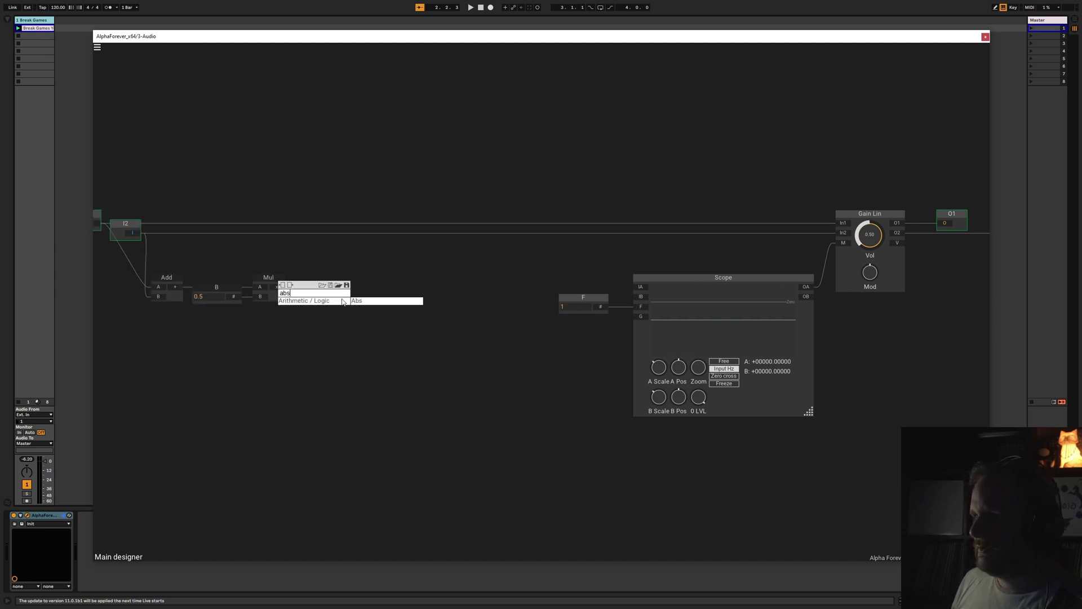
click(364, 301)
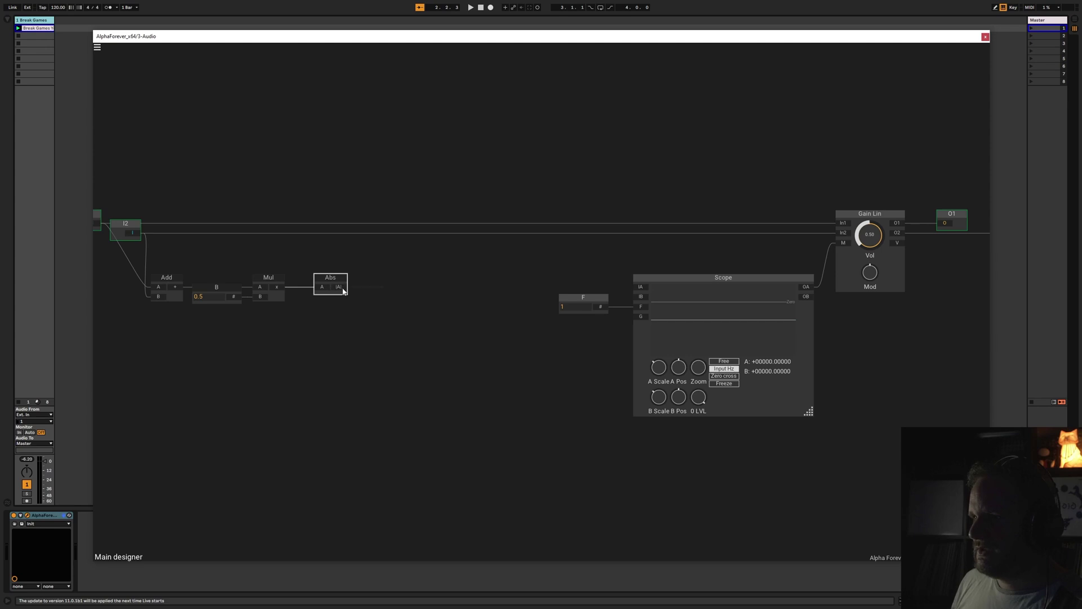
Attach an Env. follower Modulated to Abs's output, and connect its E output to the Scope's IA input.
drag(340, 291, 384, 287)
text(env)
click(412, 302)
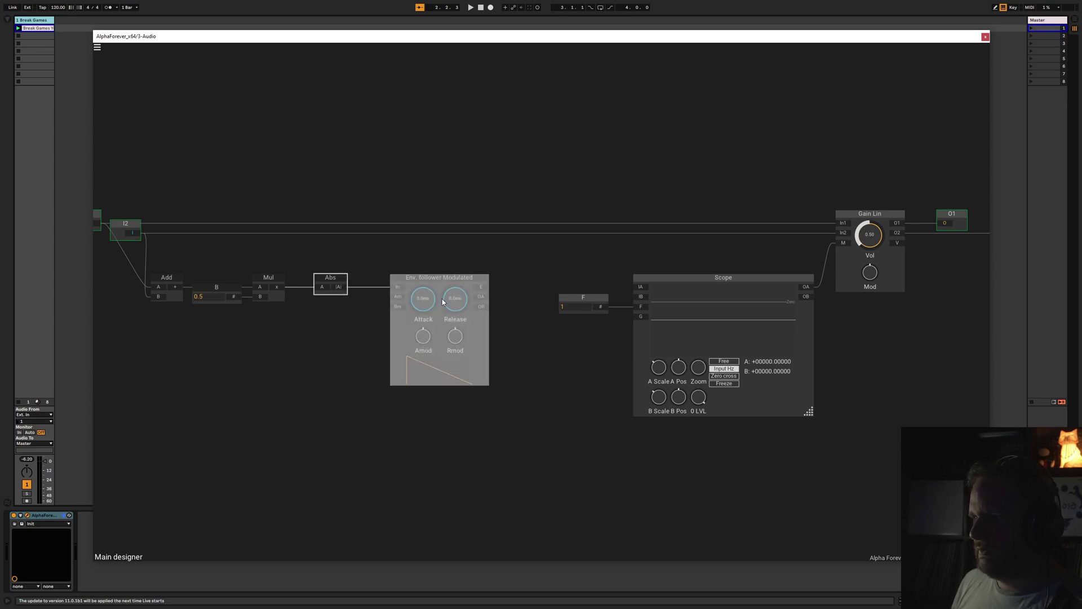
drag(519, 289, 692, 292)
Raise the envelope follower's Release to about 1 second while the track plays.
click(471, 8)
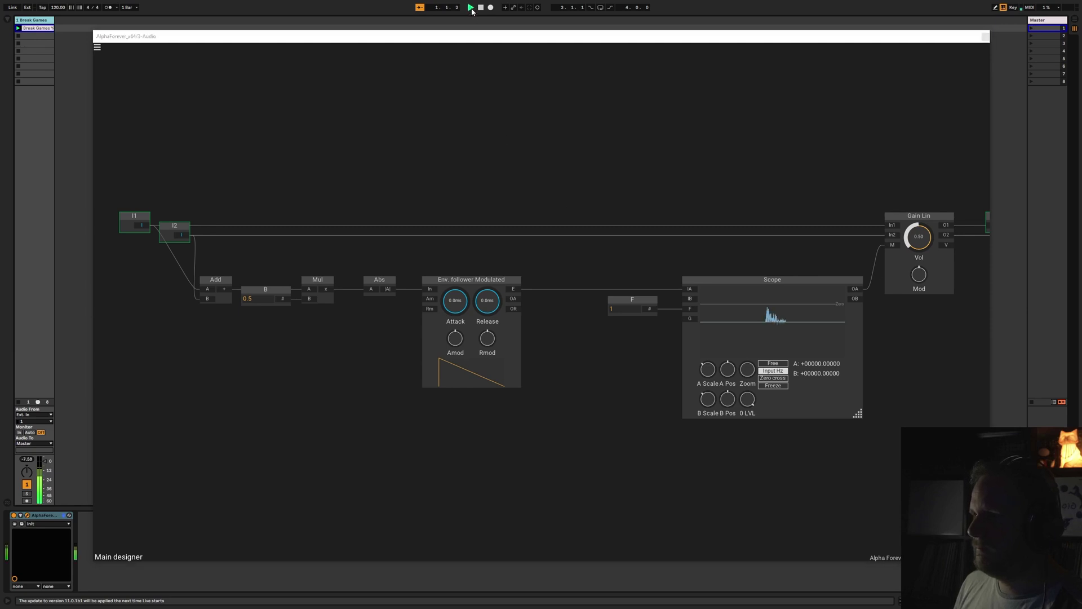
drag(487, 304, 492, 286)
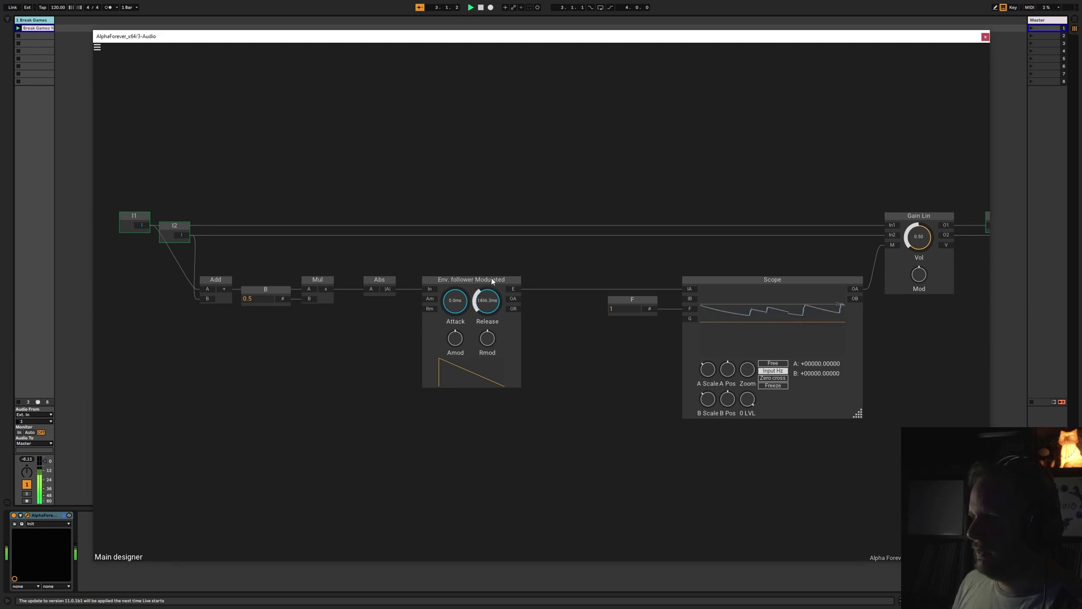
click(481, 8)
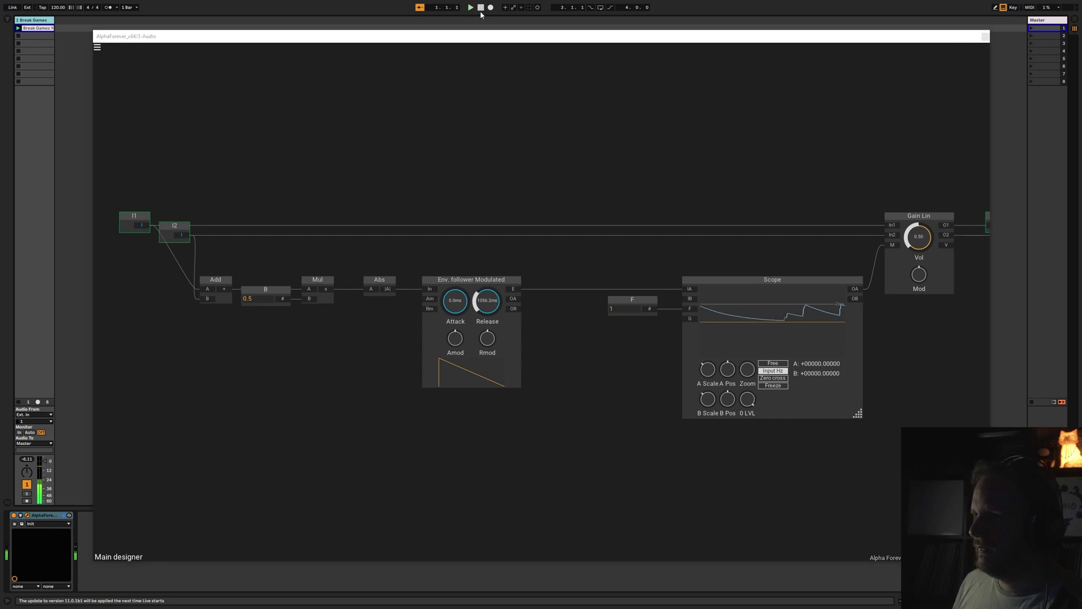
Shift the chain from I1 through the envelope follower farther away from the Scope.
scroll(485, 194, down, 3)
drag(278, 164, 620, 349)
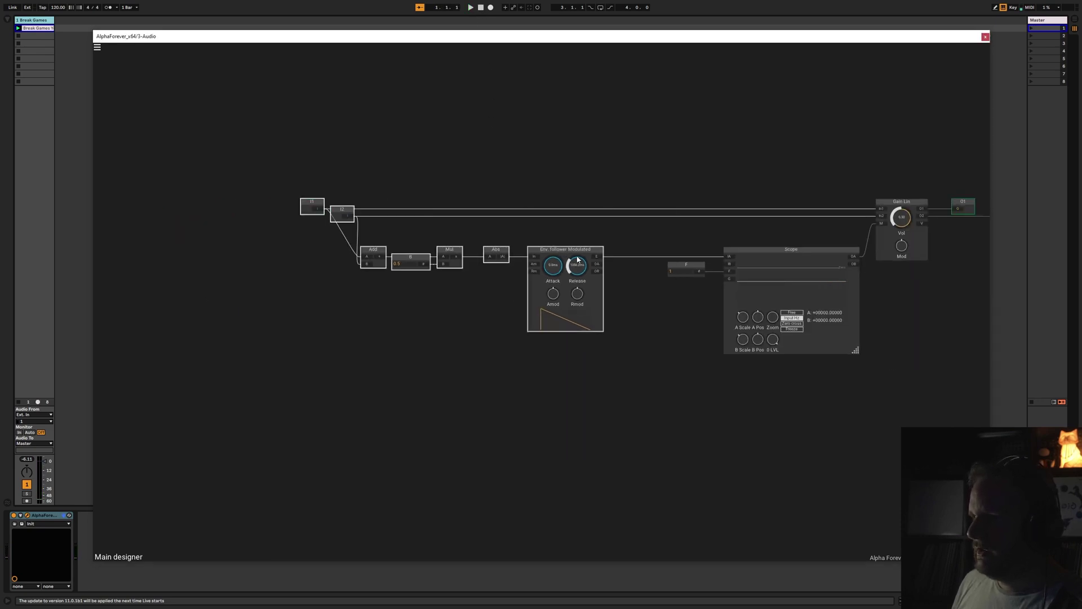
drag(574, 251, 444, 251)
click(508, 235)
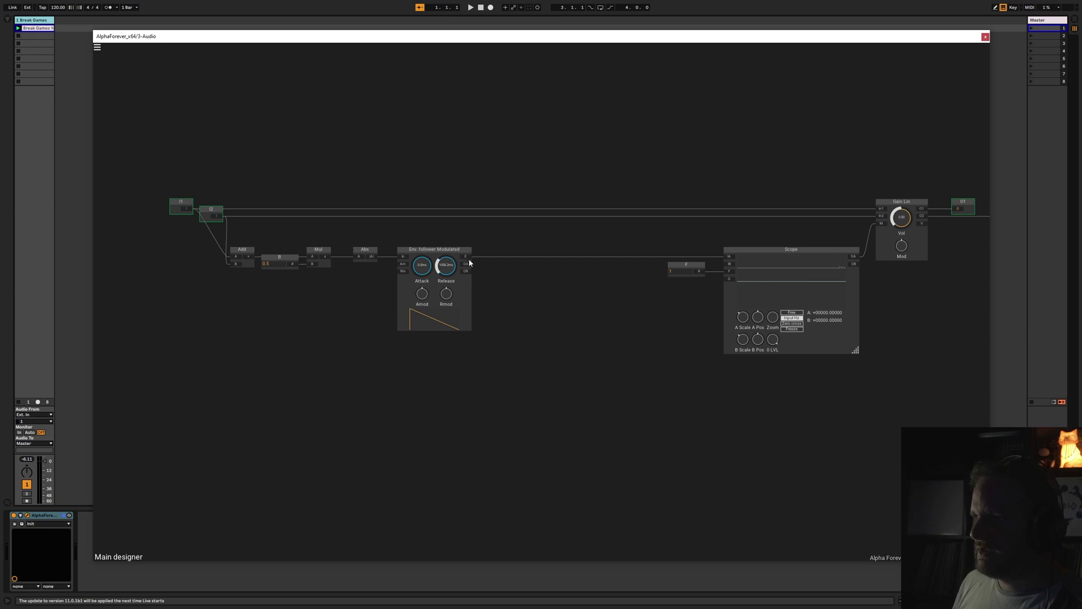
Insert a second Env. follower Modulated after the first follower's E output, and place it directly beside the first.
right_click(469, 261)
text(env)
click(549, 276)
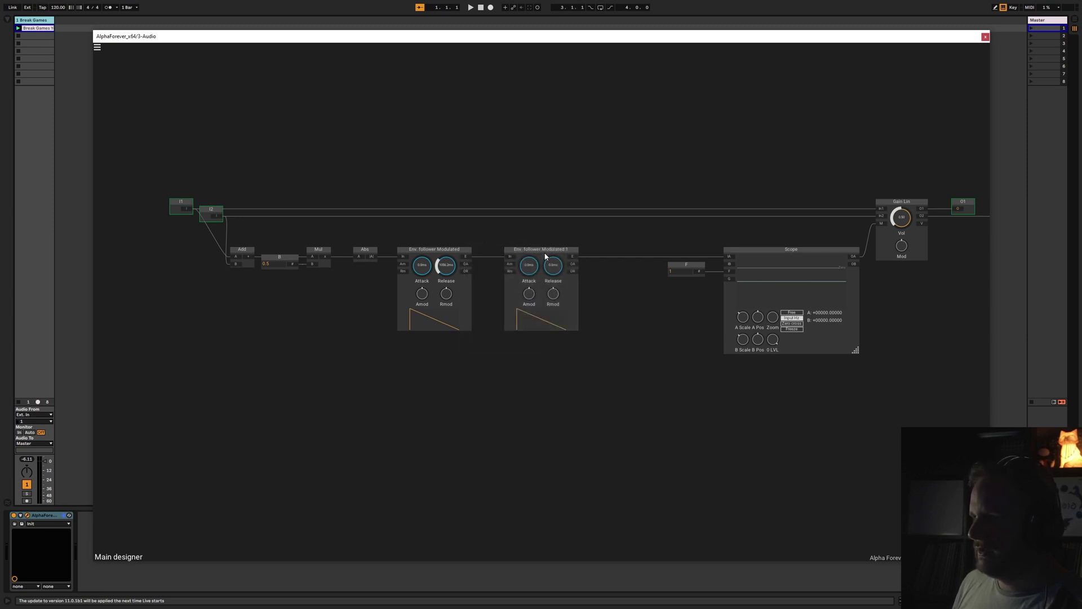
click(519, 250)
drag(499, 251, 474, 270)
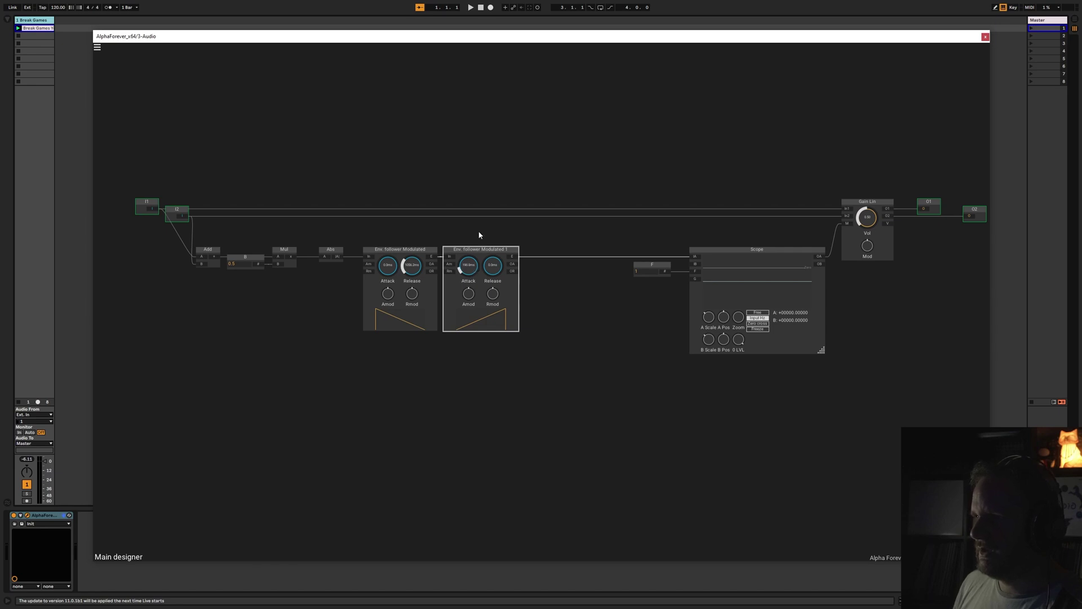
Set the second envelope follower's Attack to about 73 ms while the track plays.
click(471, 8)
mouse_move(457, 282)
mouse_down()
mouse_move(468, 292)
mouse_move(472, 276)
mouse_up()
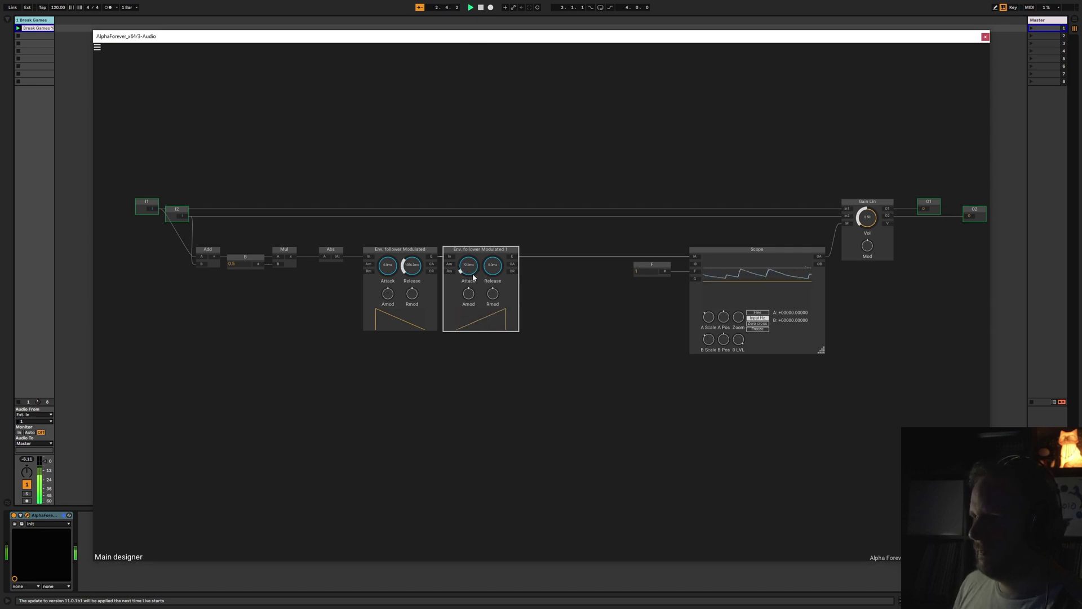
click(480, 7)
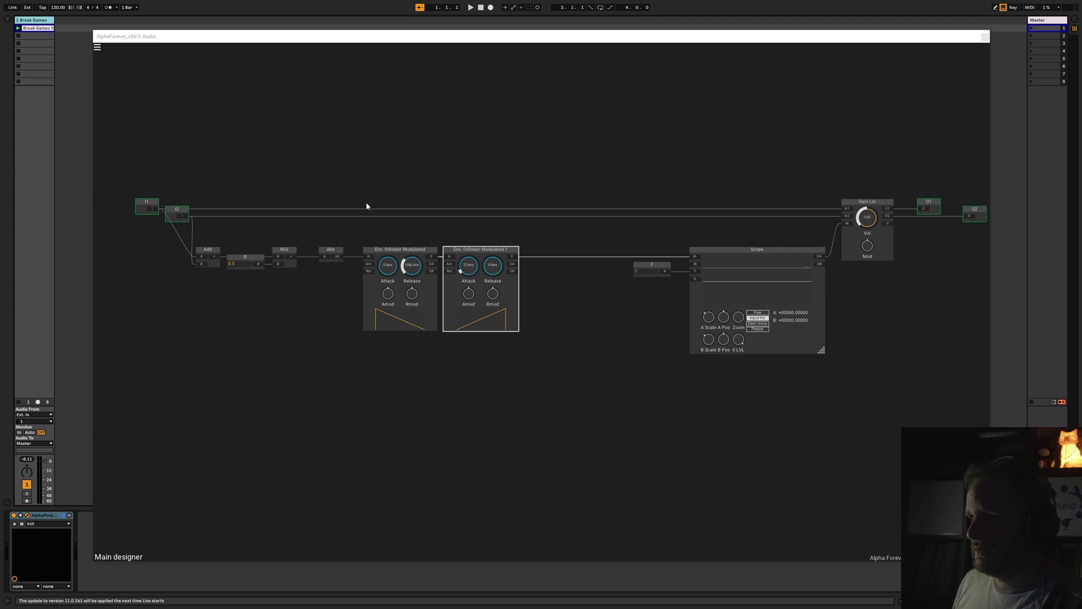
Move both envelope followers closer to Abs, and shift the whole chain from I1 onward farther from the Scope.
drag(366, 206, 648, 379)
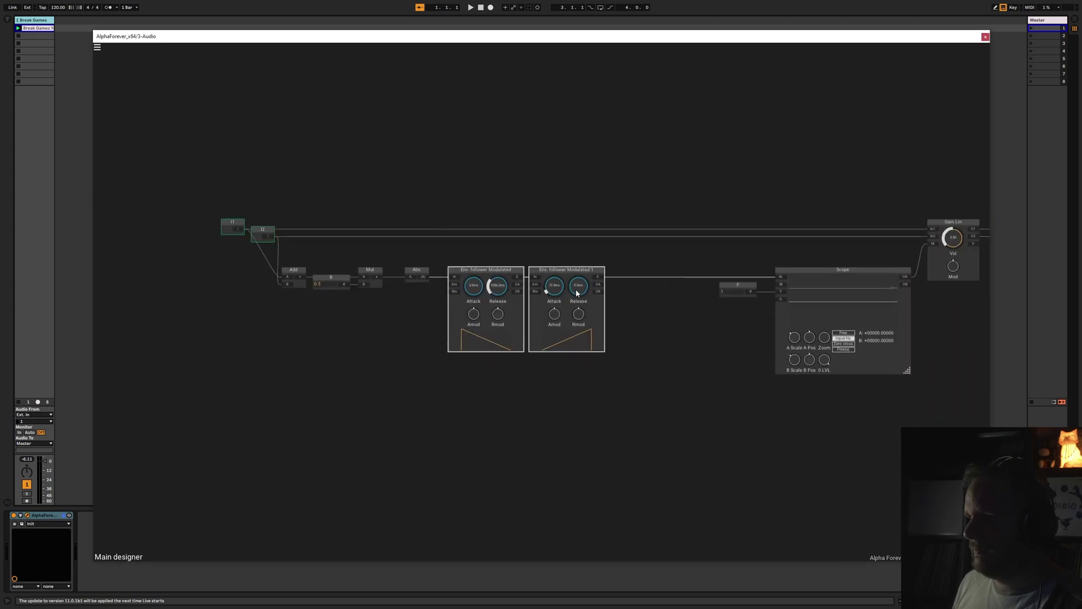
drag(577, 271, 566, 271)
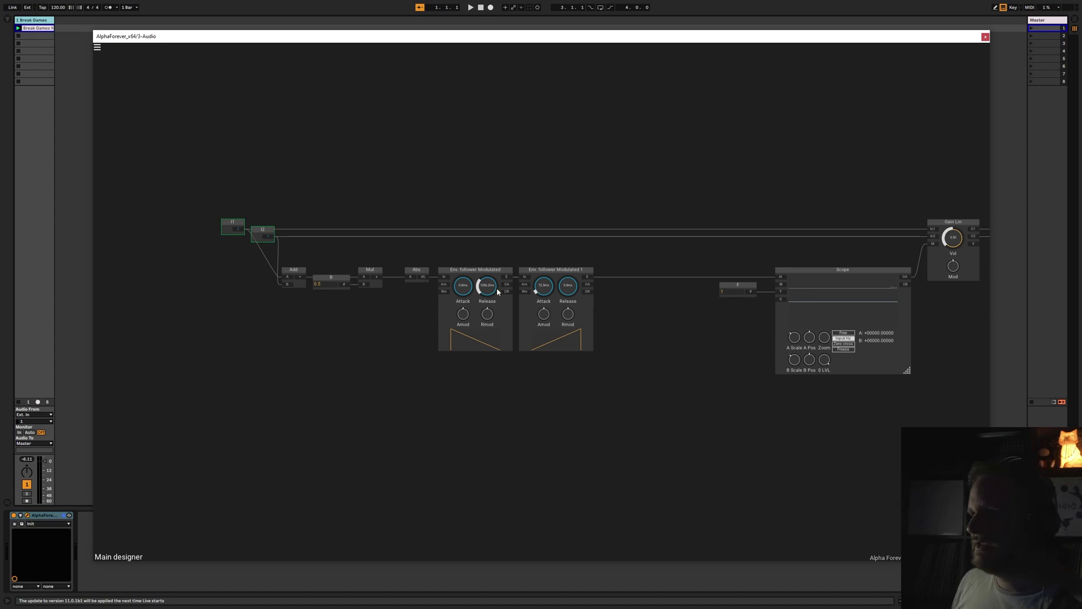
drag(207, 193, 635, 393)
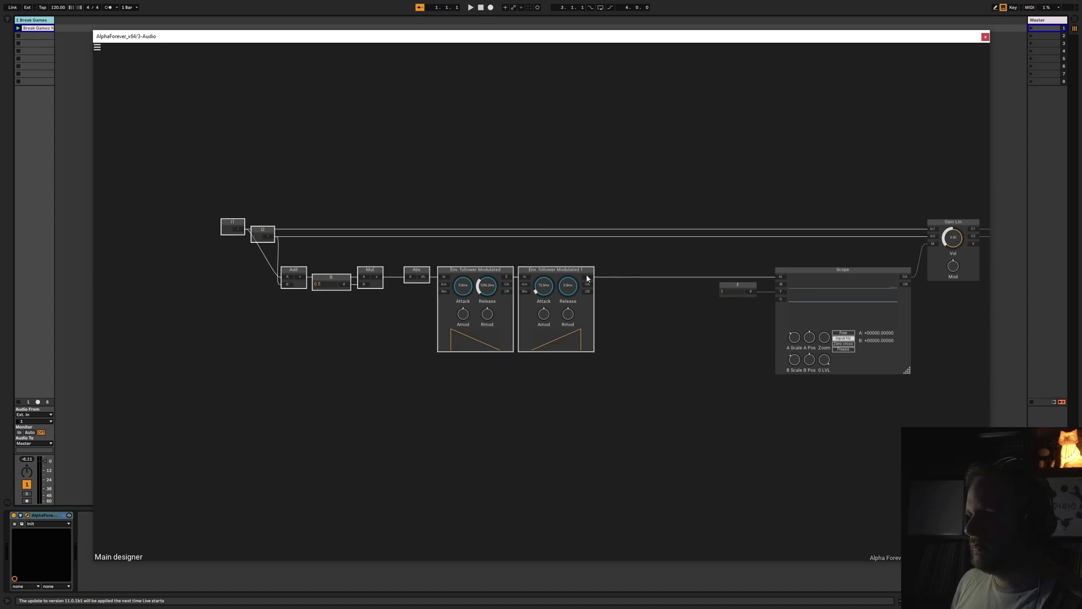
drag(551, 275, 512, 274)
click(523, 261)
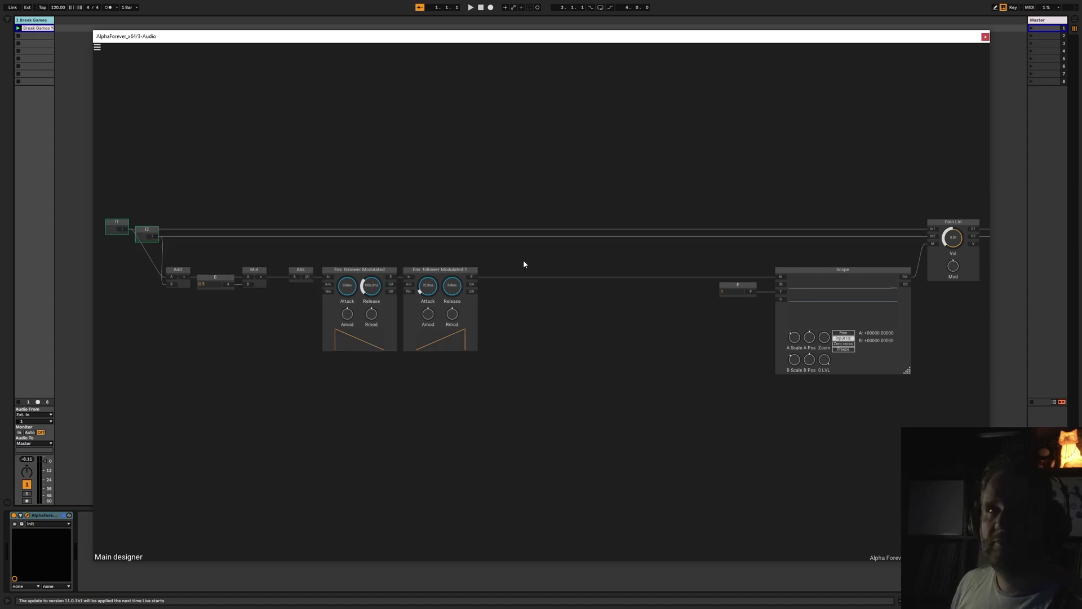
Insert a second Abs after the second envelope follower's E output, and move both Abs modules and both followers closer to Mul.
scroll(525, 277, up, 1)
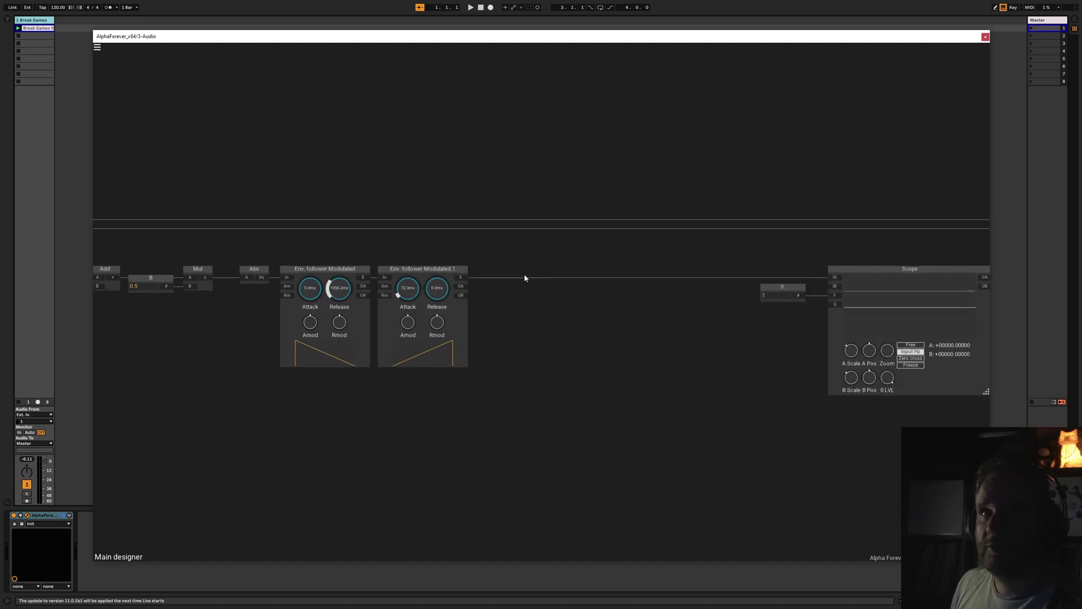
right_click(466, 278)
click(556, 290)
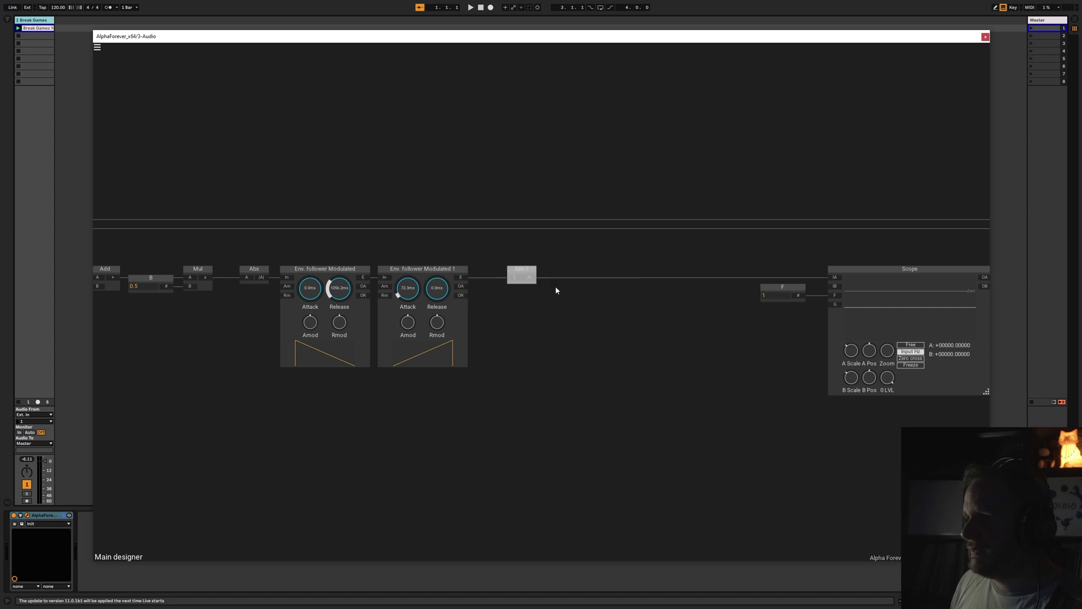
drag(525, 269, 492, 270)
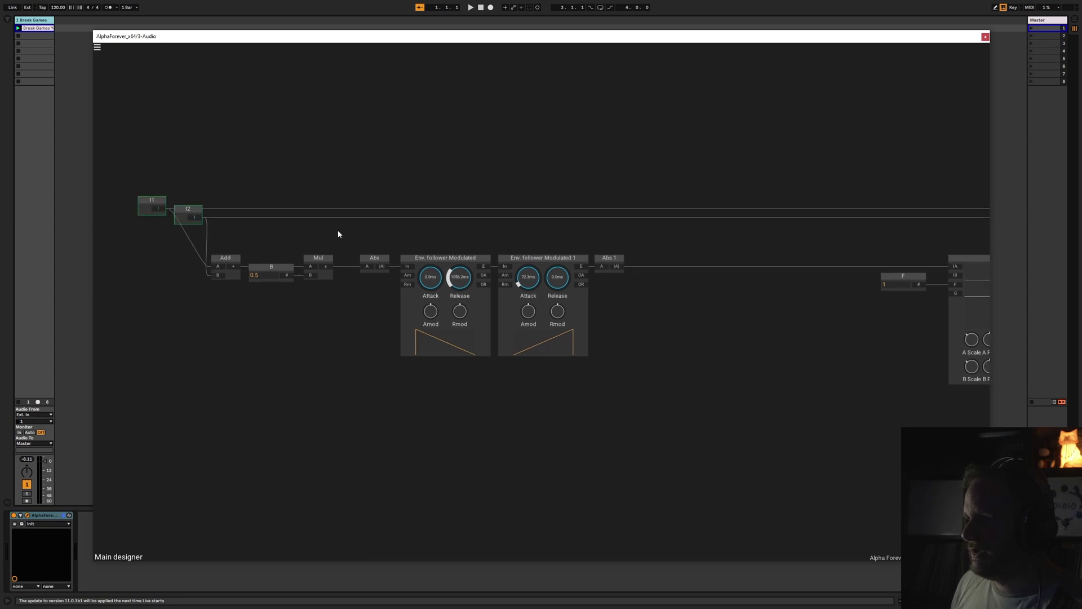
drag(338, 234, 637, 343)
drag(540, 262, 333, 233)
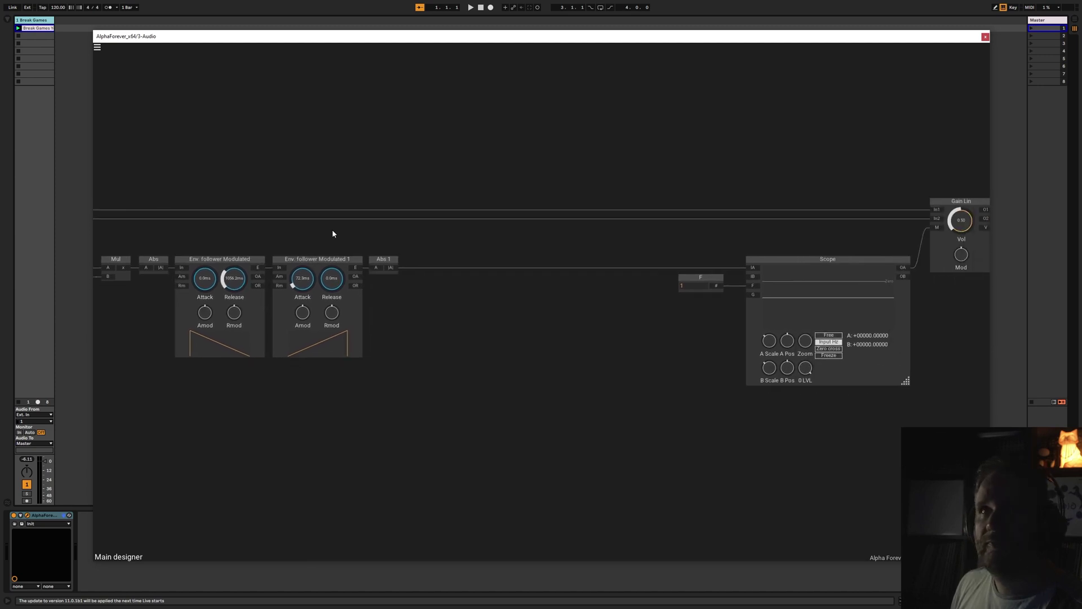
Insert a Div module between the second Abs and the Scope.
click(392, 269)
text(div)
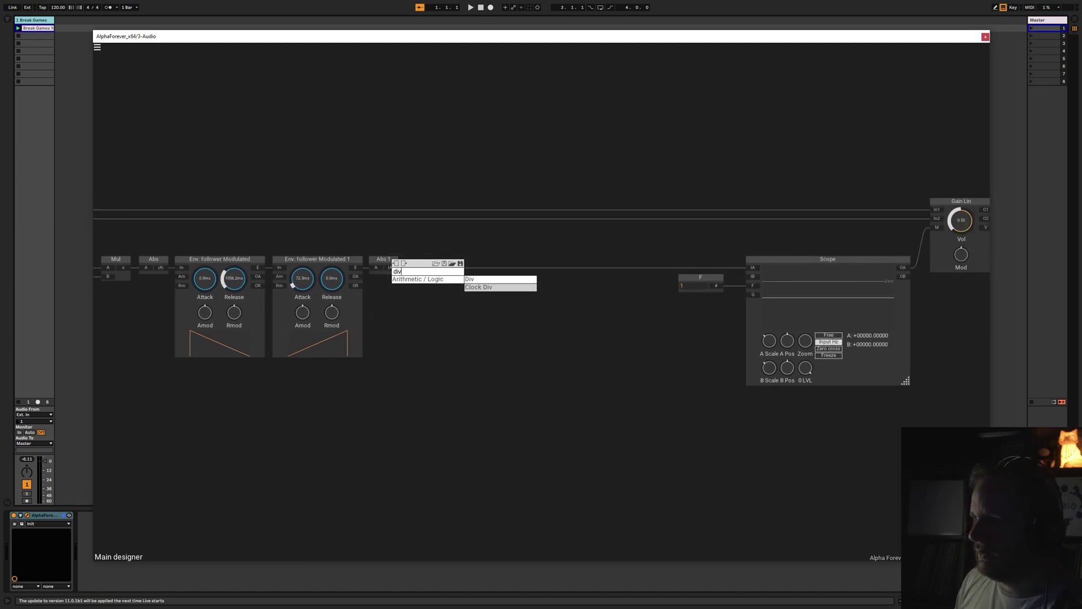
click(476, 279)
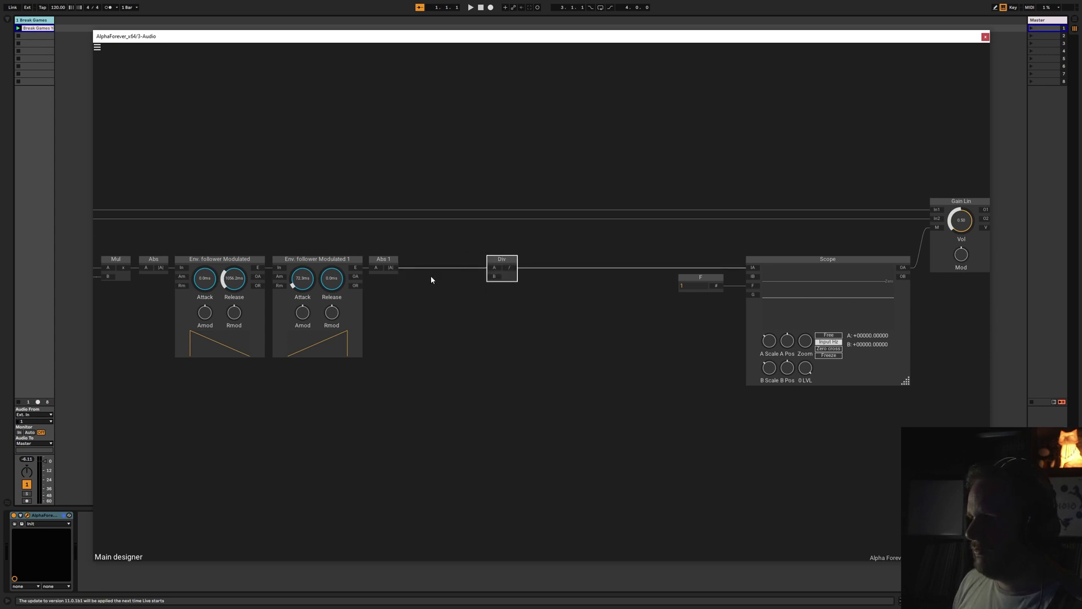
Add a knob to Div's B input, and move the knob and Div together next to the second Abs.
click(492, 279)
click(495, 276)
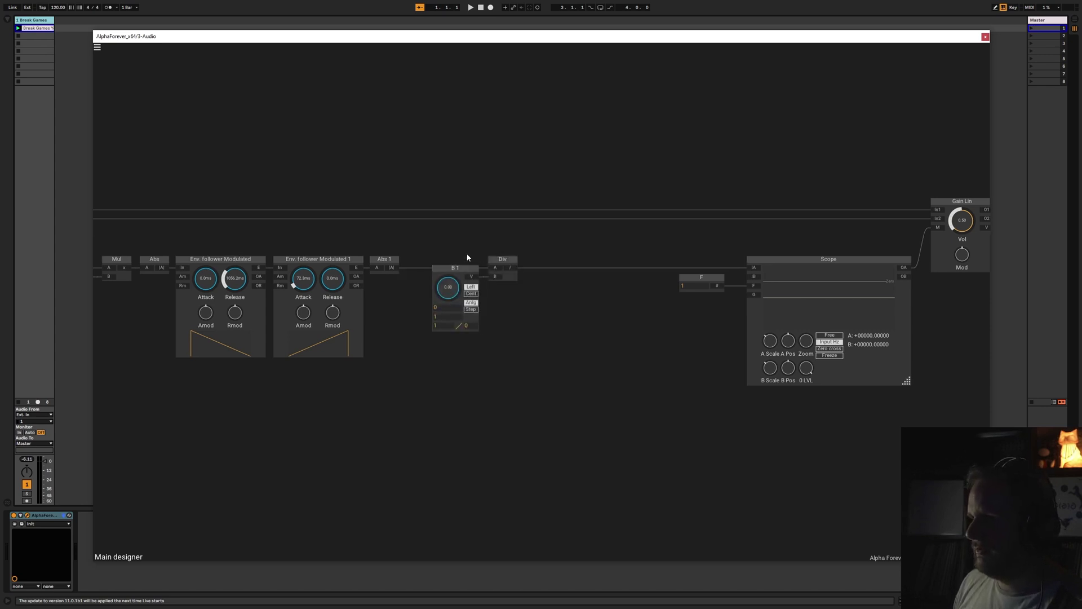
drag(420, 232, 570, 406)
drag(504, 259, 475, 259)
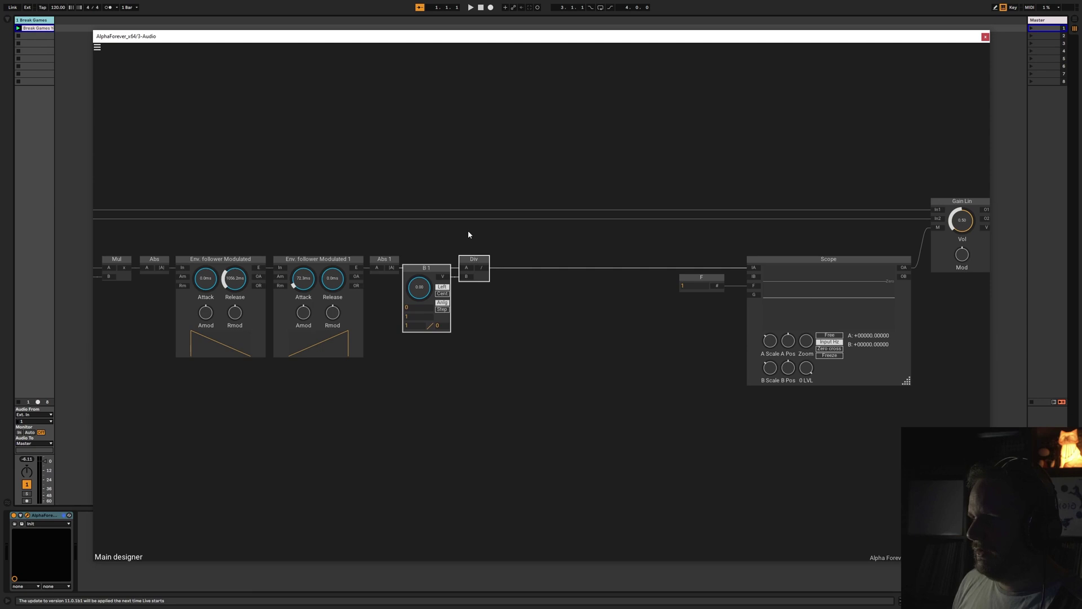
click(468, 234)
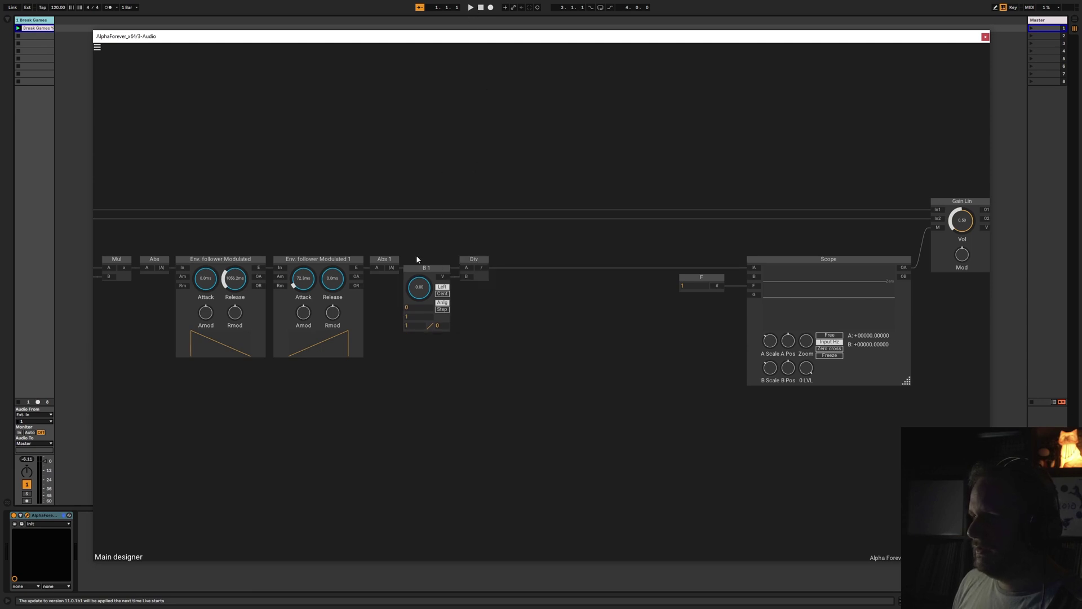
Set the B 1 knob feeding Div to 1.00.
drag(421, 293, 432, 296)
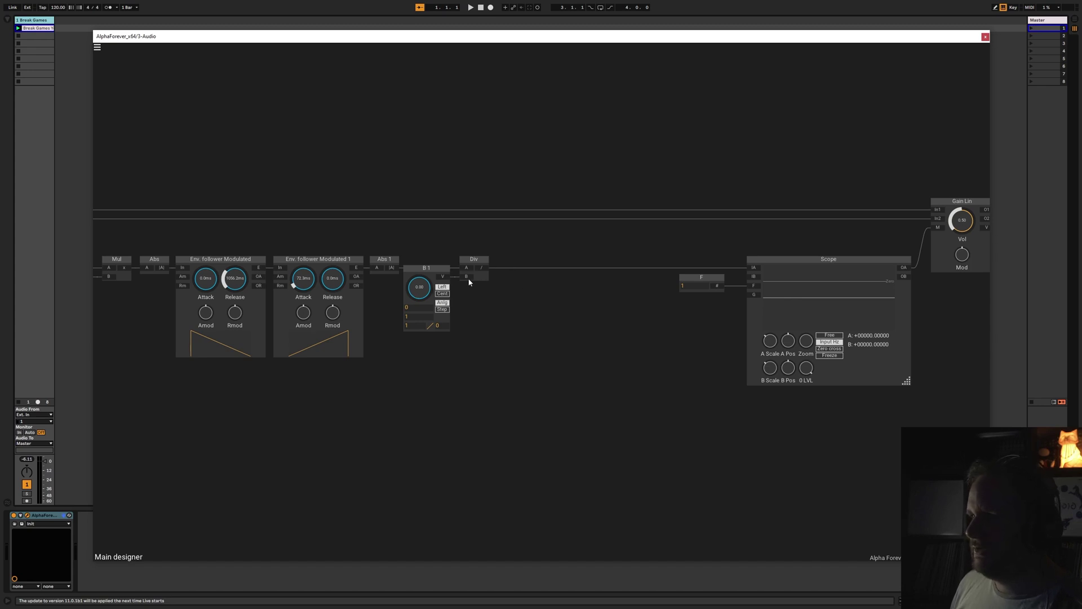
click(468, 7)
click(449, 89)
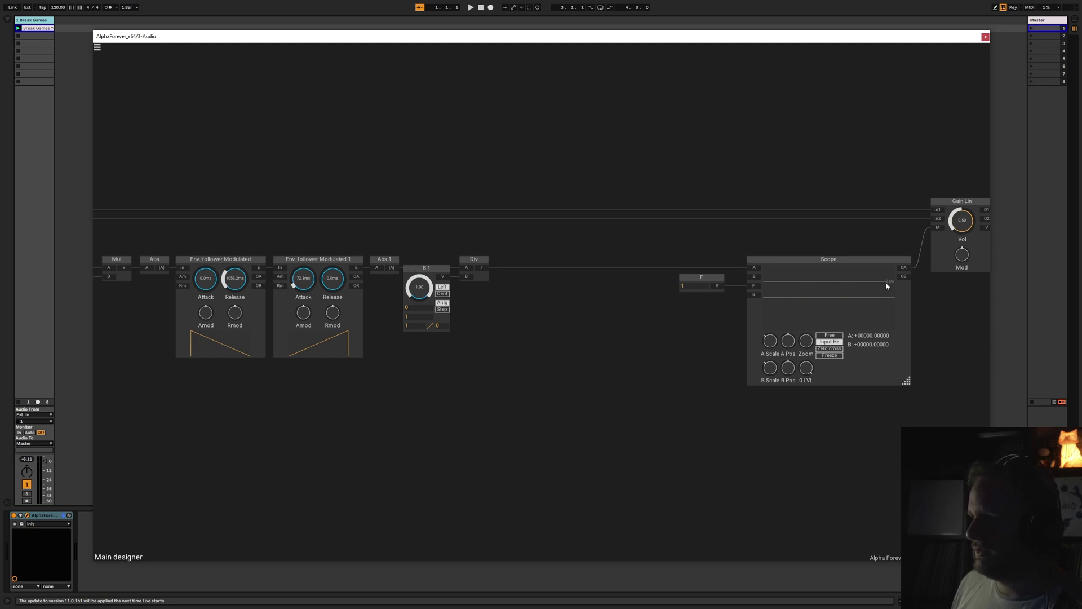
During playback, lower the first follower's Release and the second follower's Attack, and set the B 1 knob to 0.43.
click(470, 8)
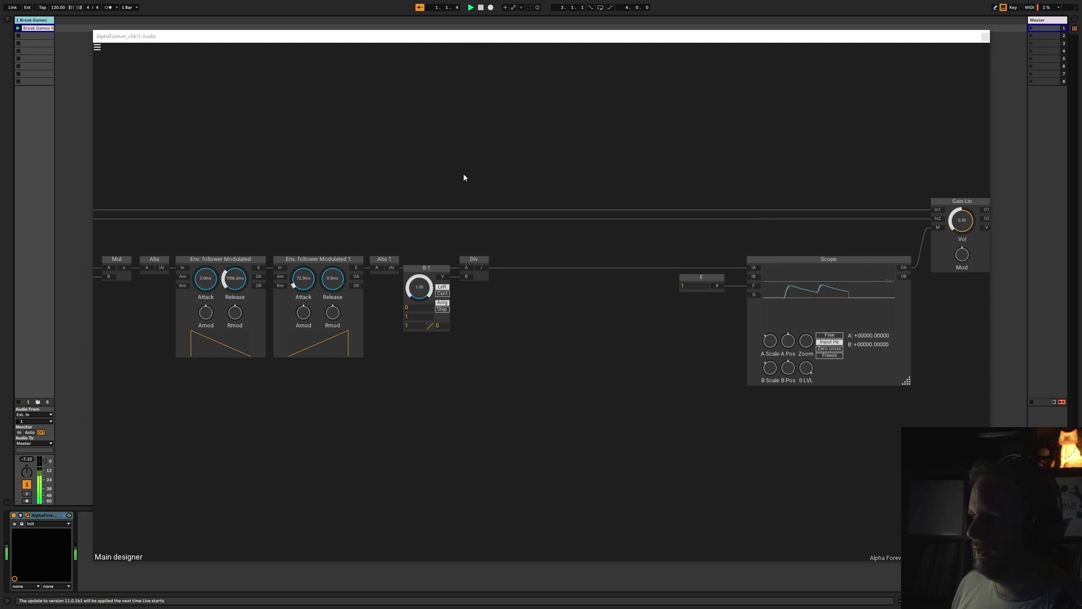
drag(235, 279, 236, 286)
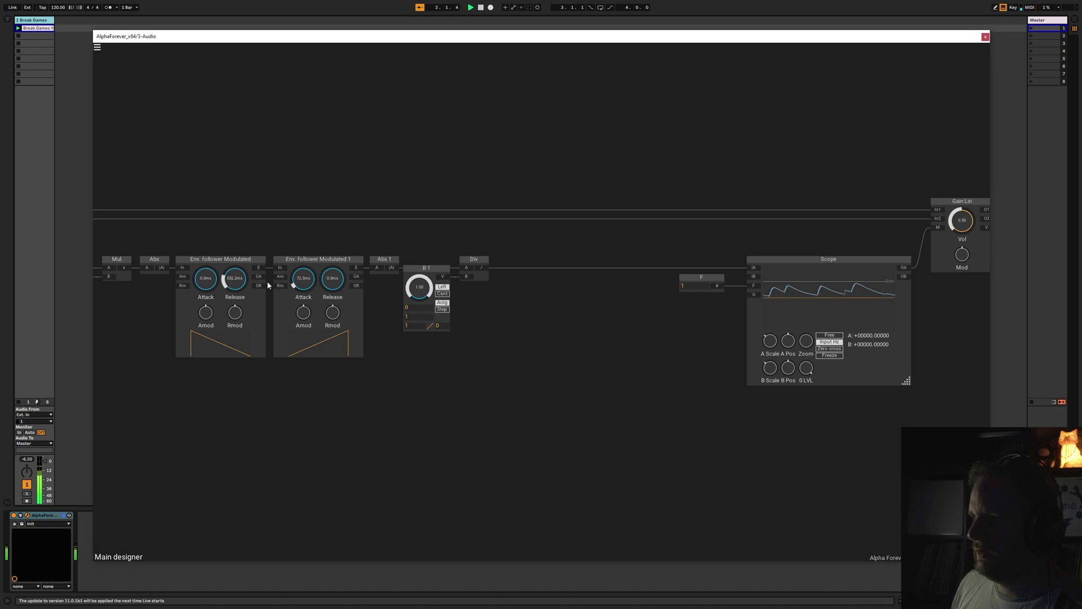
drag(303, 279, 303, 287)
drag(423, 287, 416, 336)
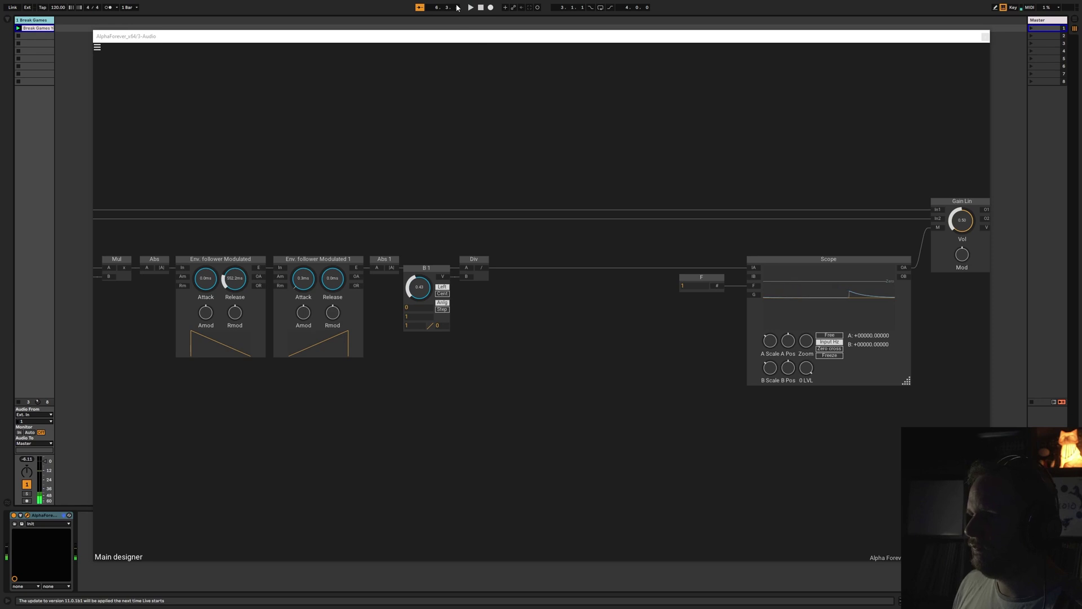
click(746, 300)
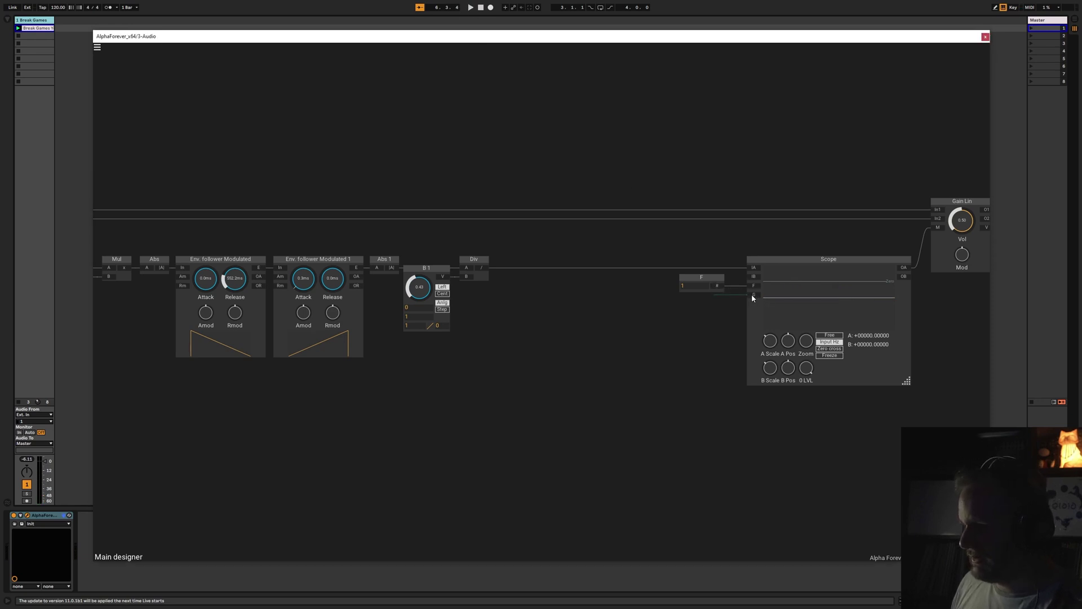
double_click(753, 295)
drag(731, 288, 720, 311)
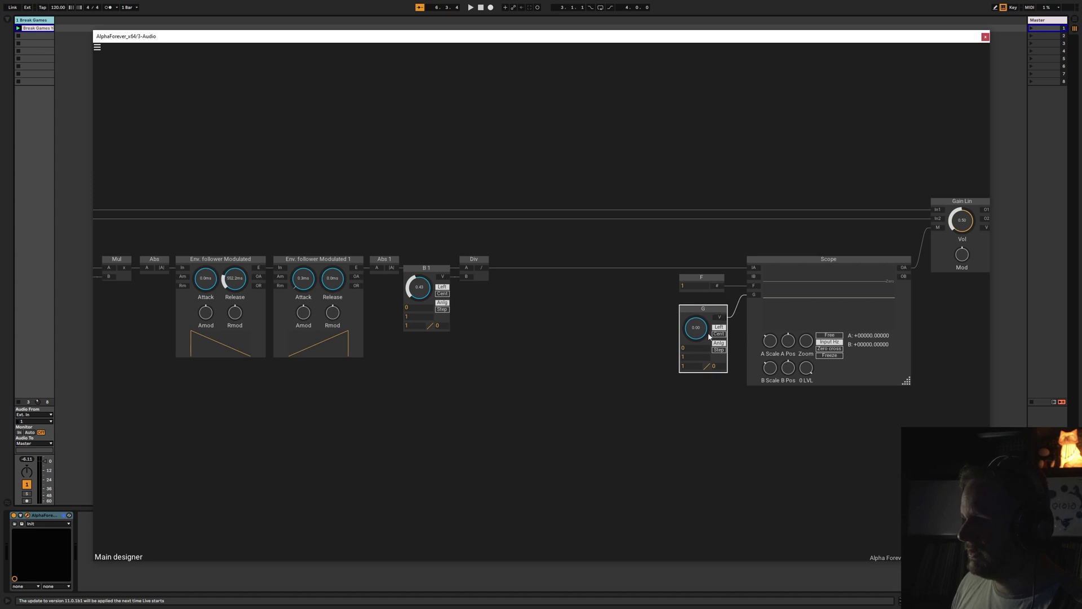
click(718, 350)
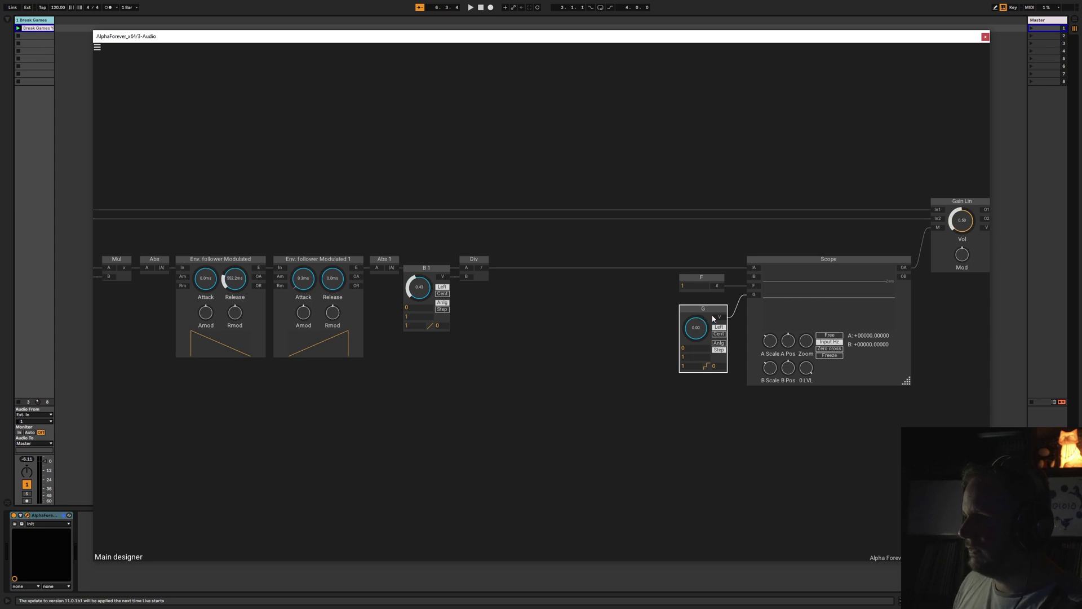
key(Delete)
Play the loop, freeze the Scope, stop playback, and examine the frozen envelope trace against the zero line up close.
key(space)
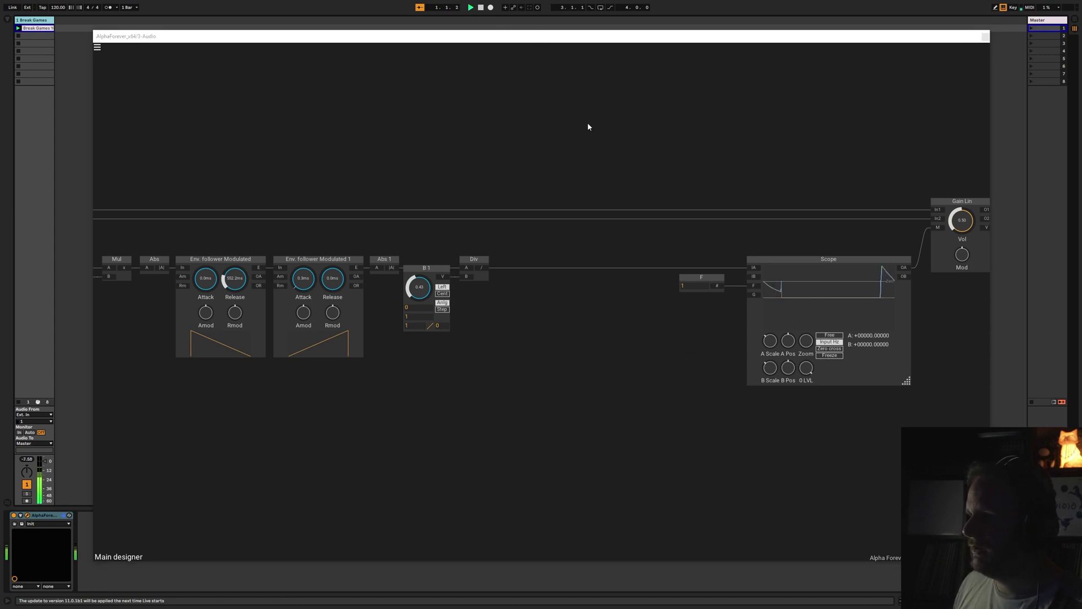
click(838, 355)
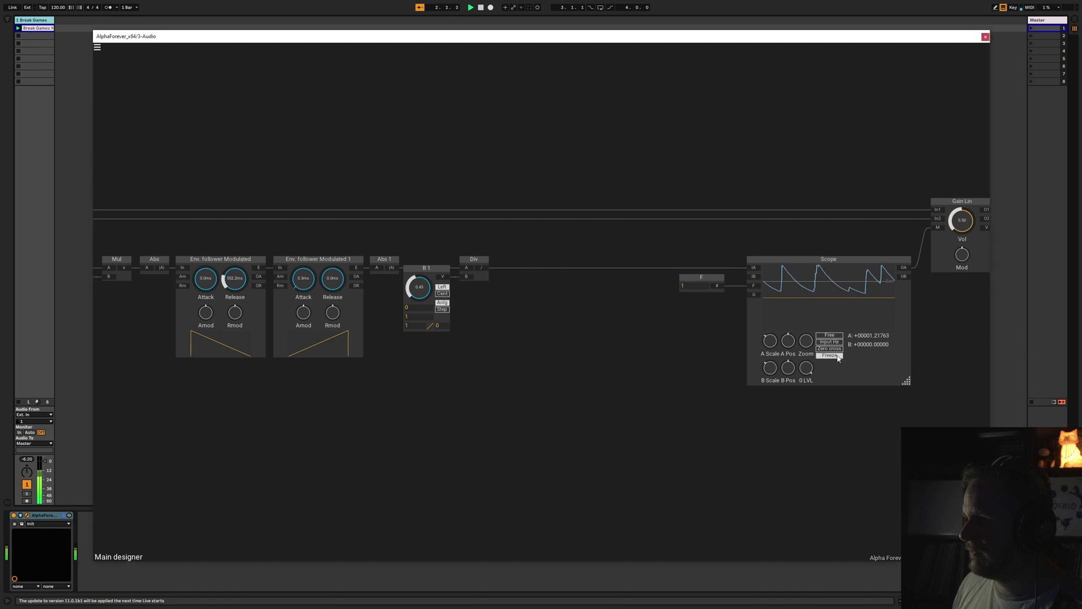
click(481, 8)
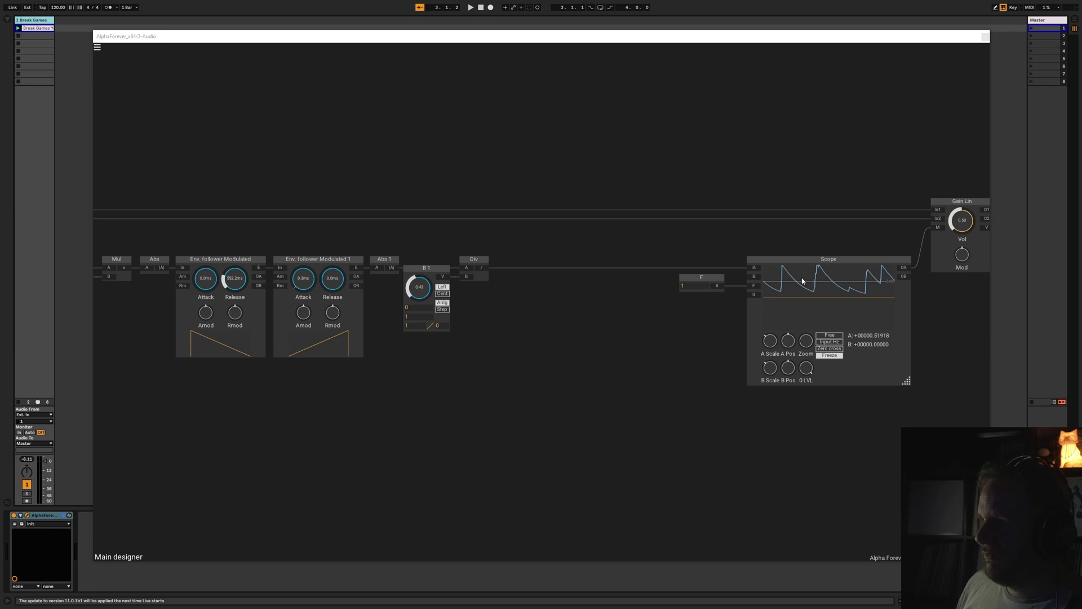
scroll(863, 427, up, 3)
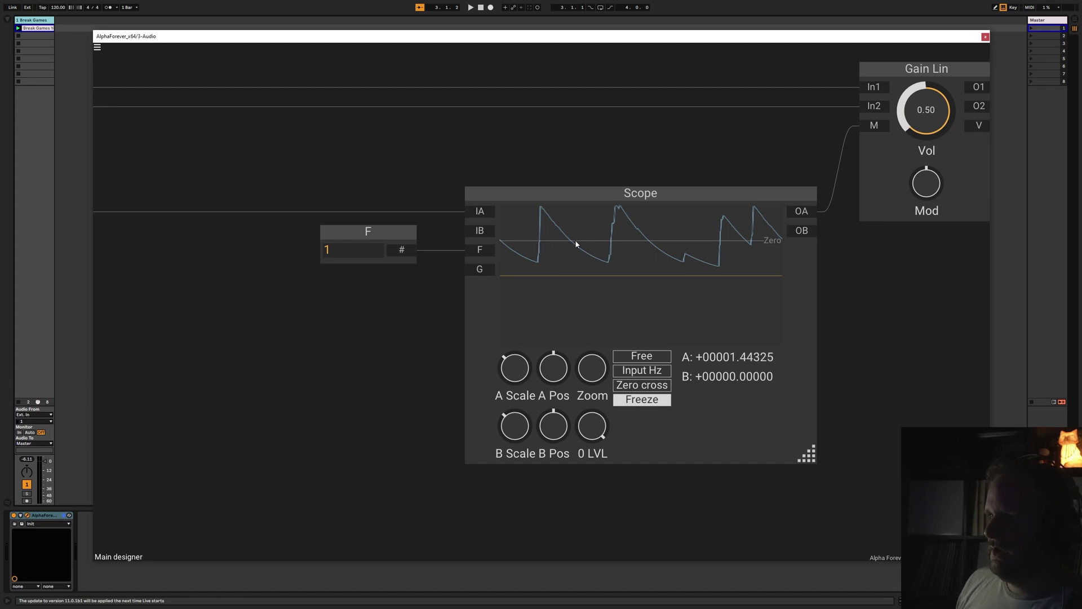
scroll(377, 219, down, 3)
Insert an If < module after Div, with a constant of 1 feeding B and T and Div's output feeding A and F.
drag(362, 205, 539, 233)
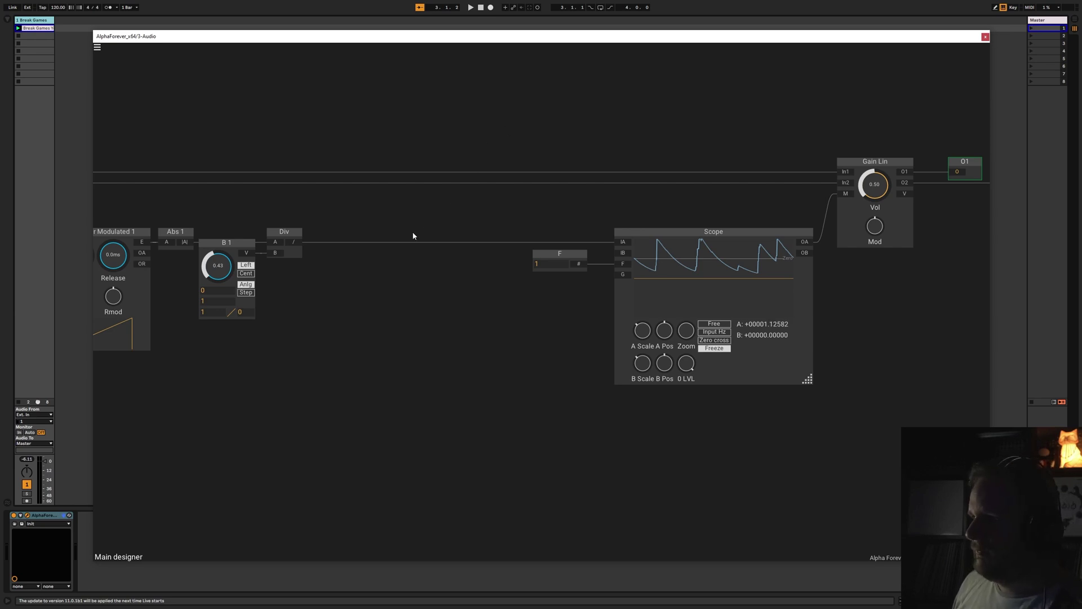
drag(413, 235, 426, 241)
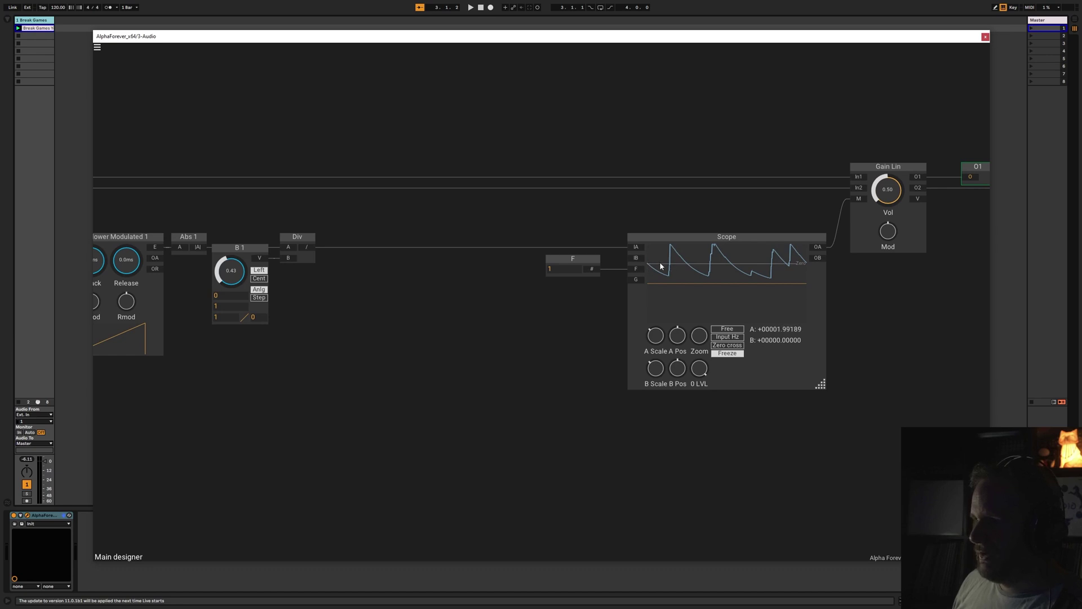
double_click(316, 245)
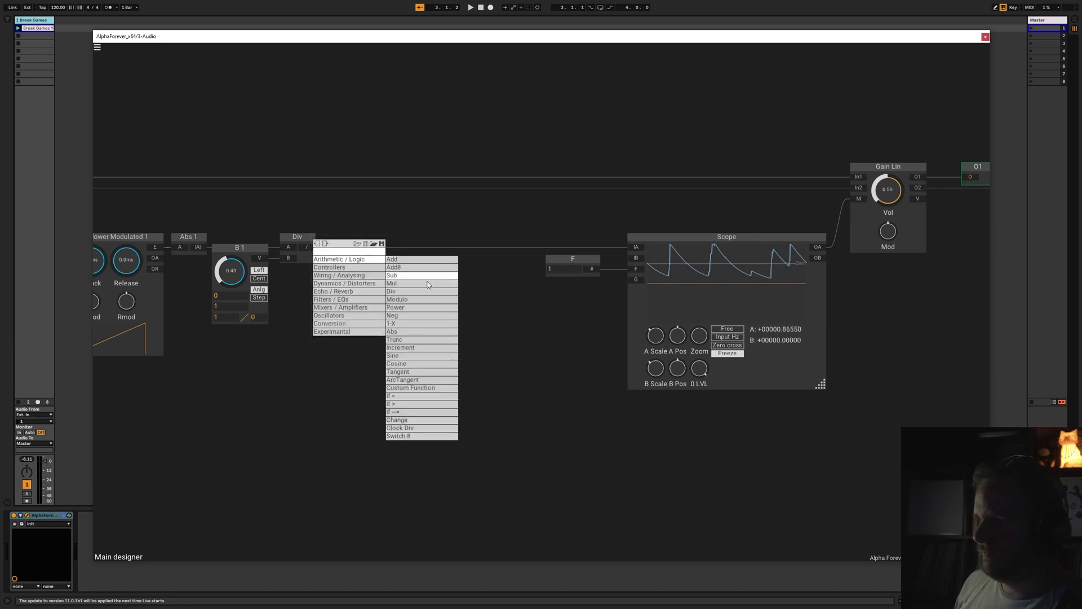
click(411, 399)
drag(373, 258, 419, 268)
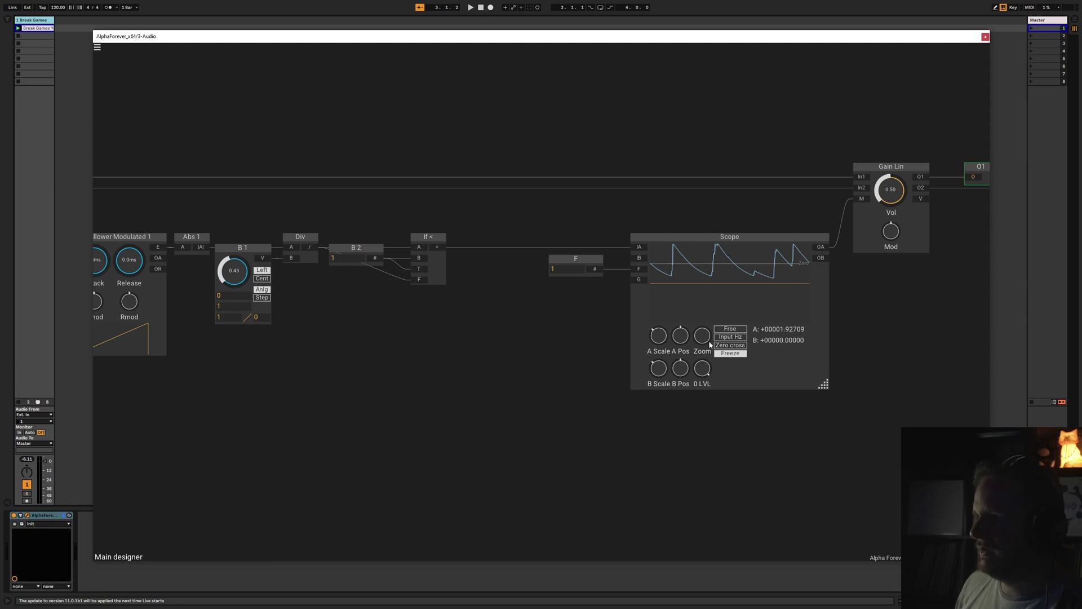
Return the Scope to Input Hz, play the loop, freeze the trace, and stop playback to examine the If < result.
click(731, 338)
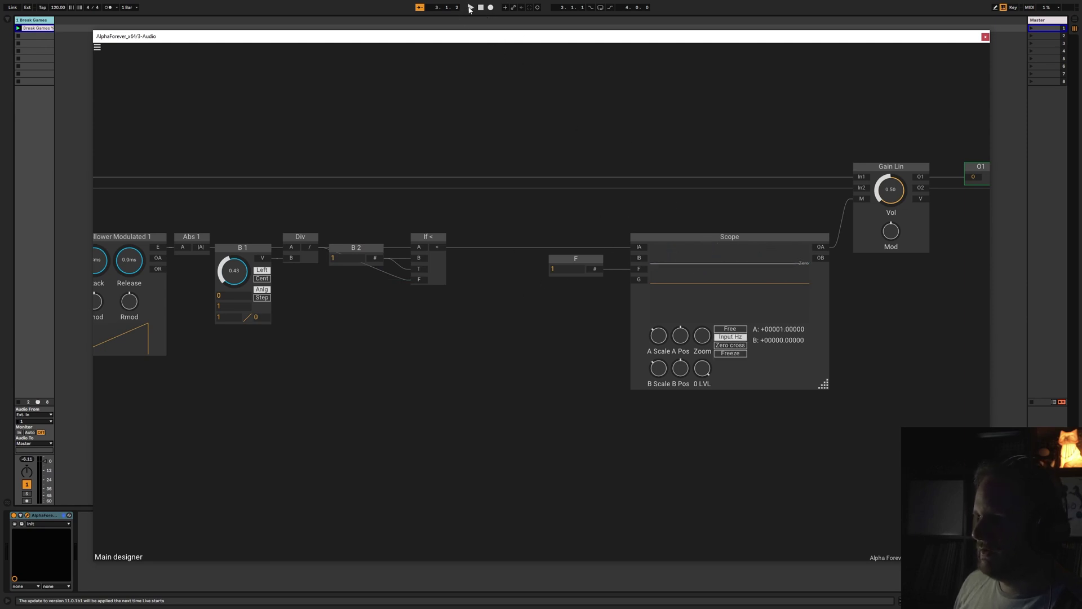
click(469, 8)
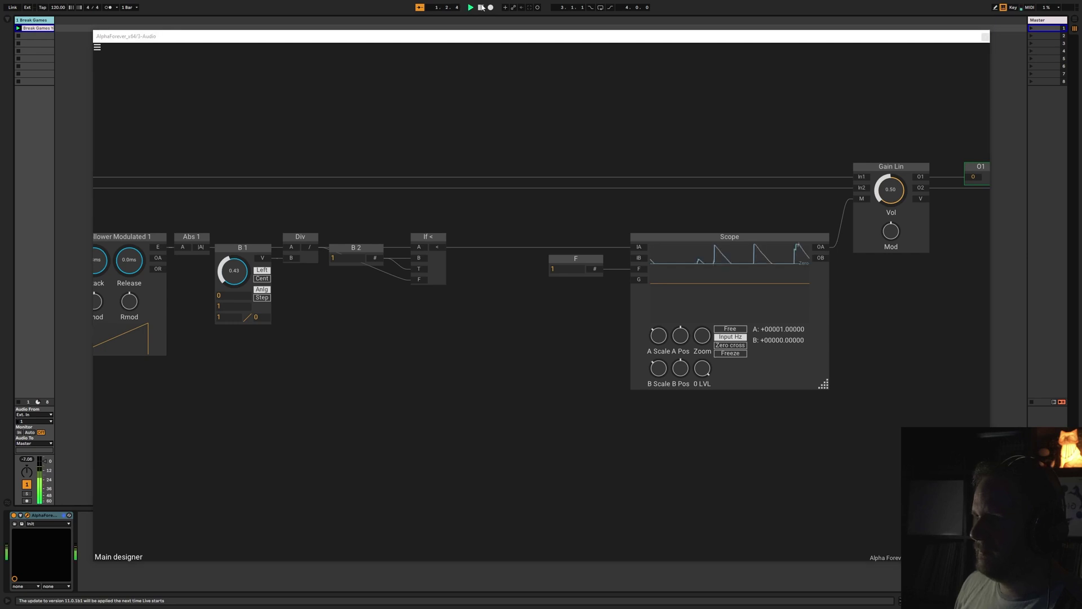
click(726, 355)
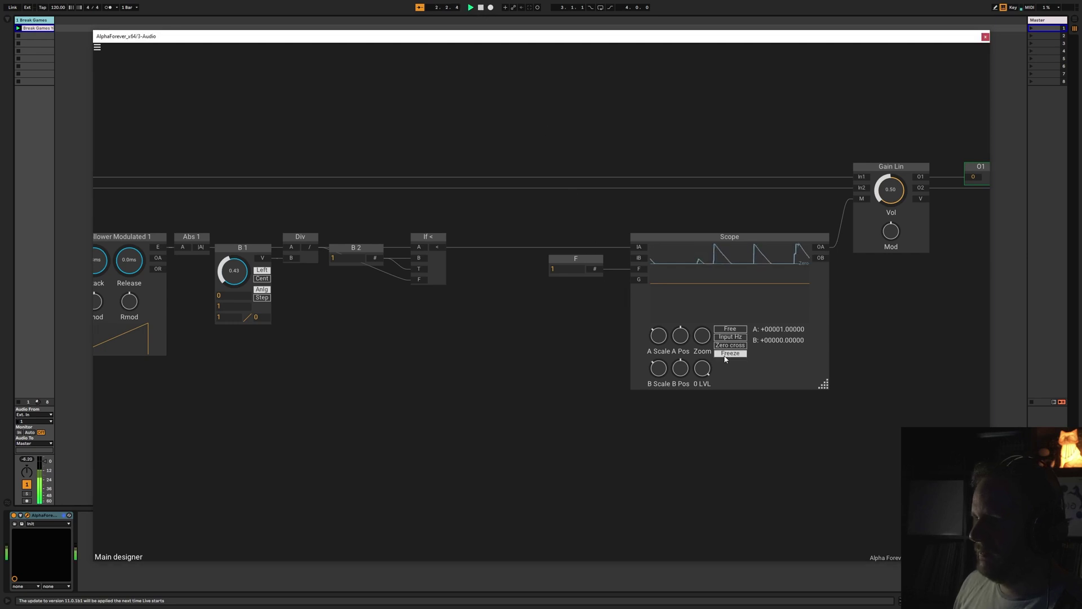
click(480, 7)
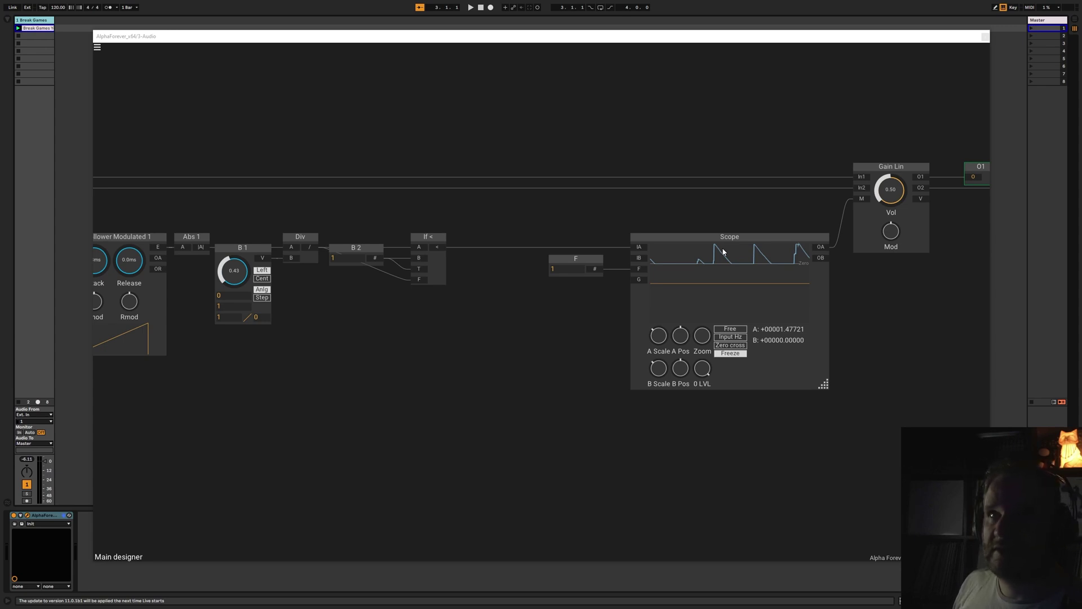
Insert a Power module between If < and the Scope.
double_click(445, 250)
text(power)
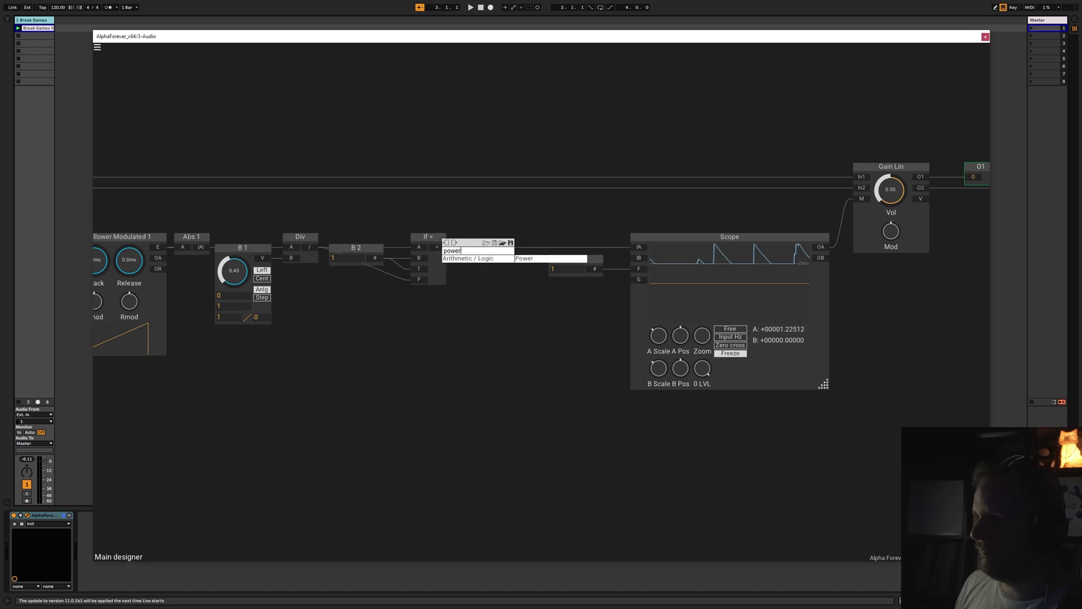
click(530, 258)
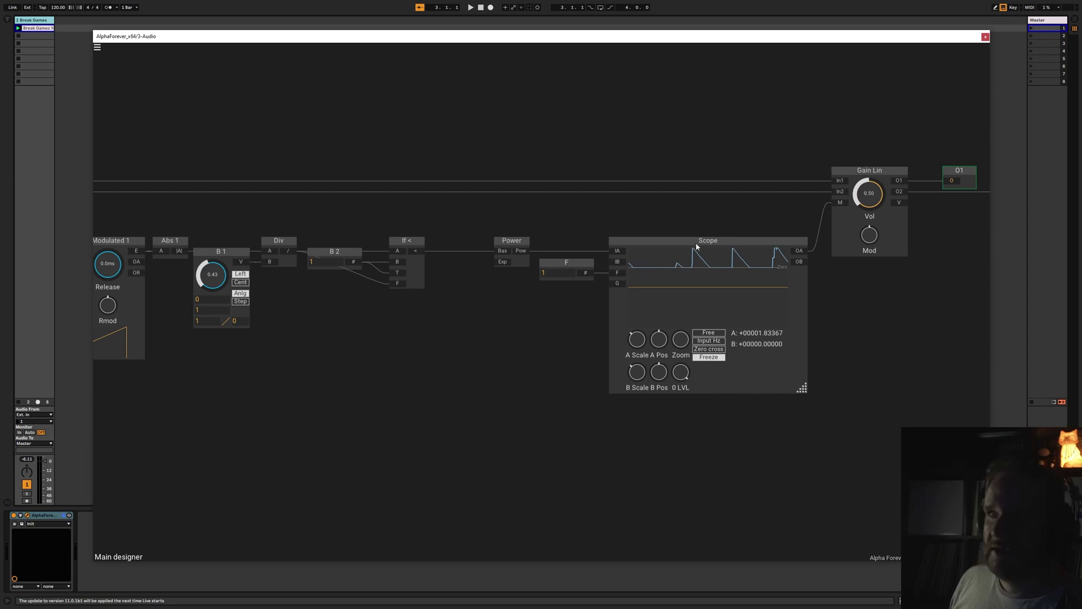
Add a knob to Power's Exp input with a range of 0 to 16.
double_click(501, 262)
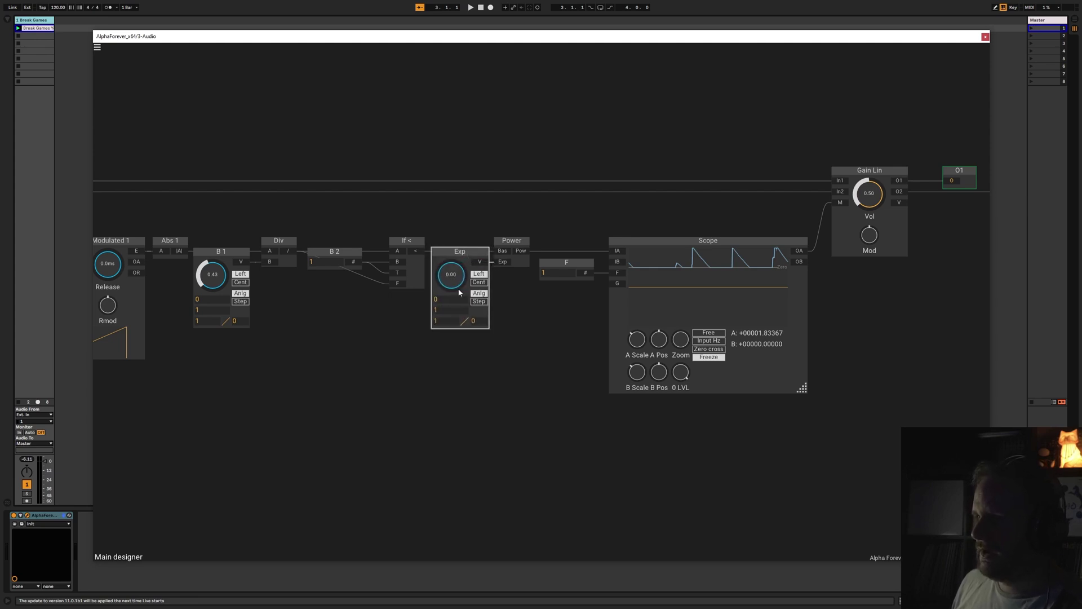
text(1)
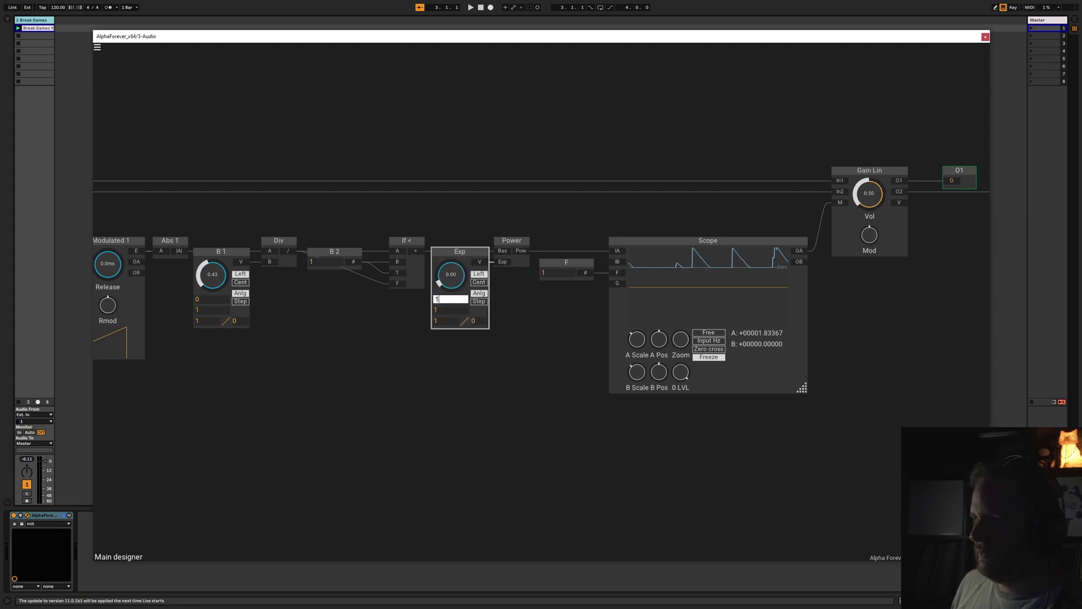
key(Return)
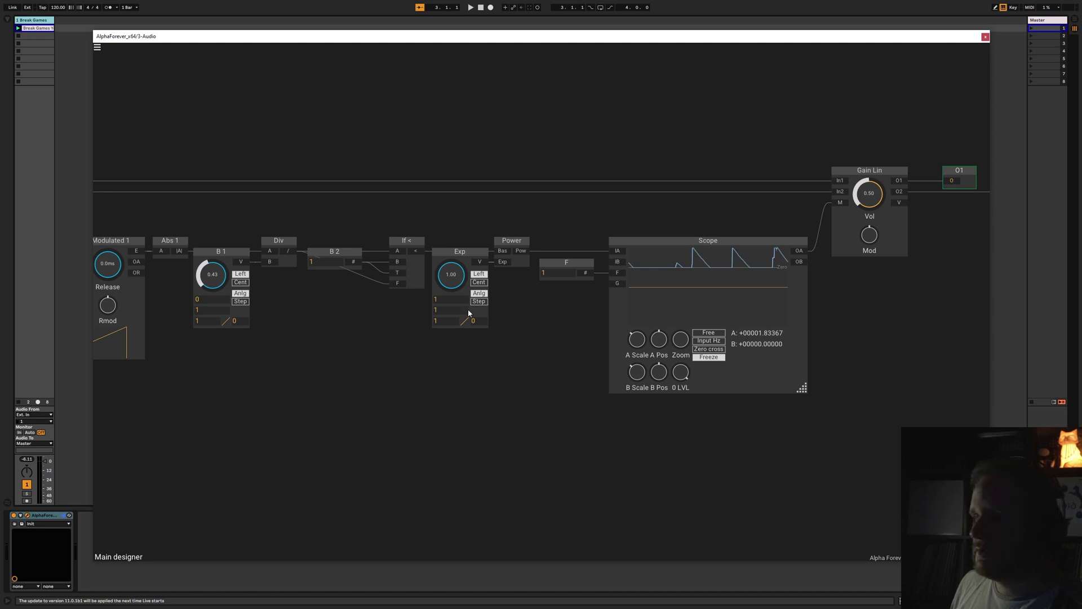
key(Return)
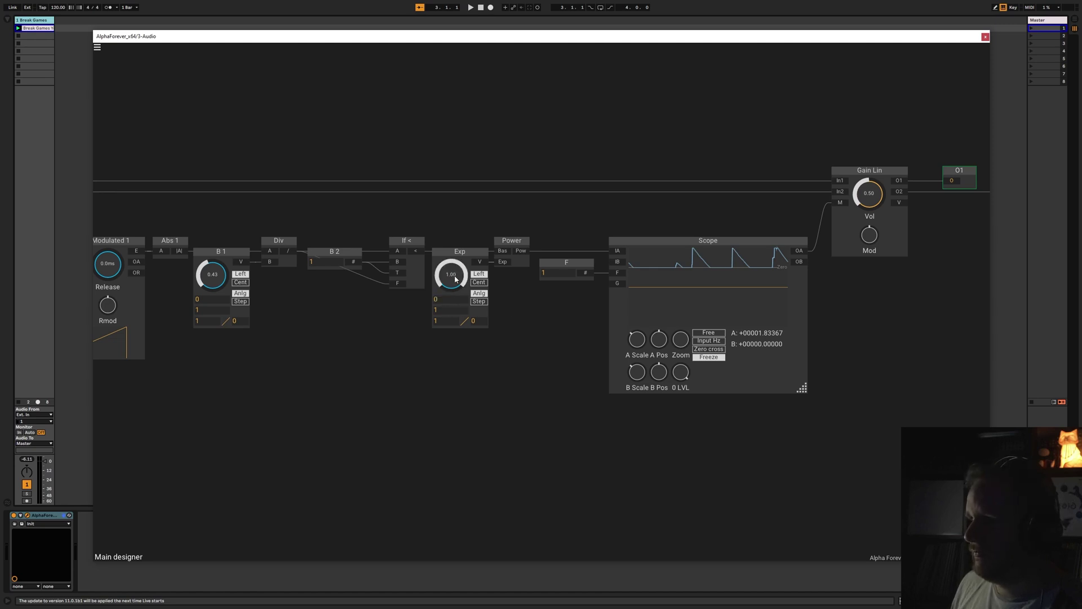
drag(456, 278, 454, 307)
double_click(444, 310)
text(16)
key(Return)
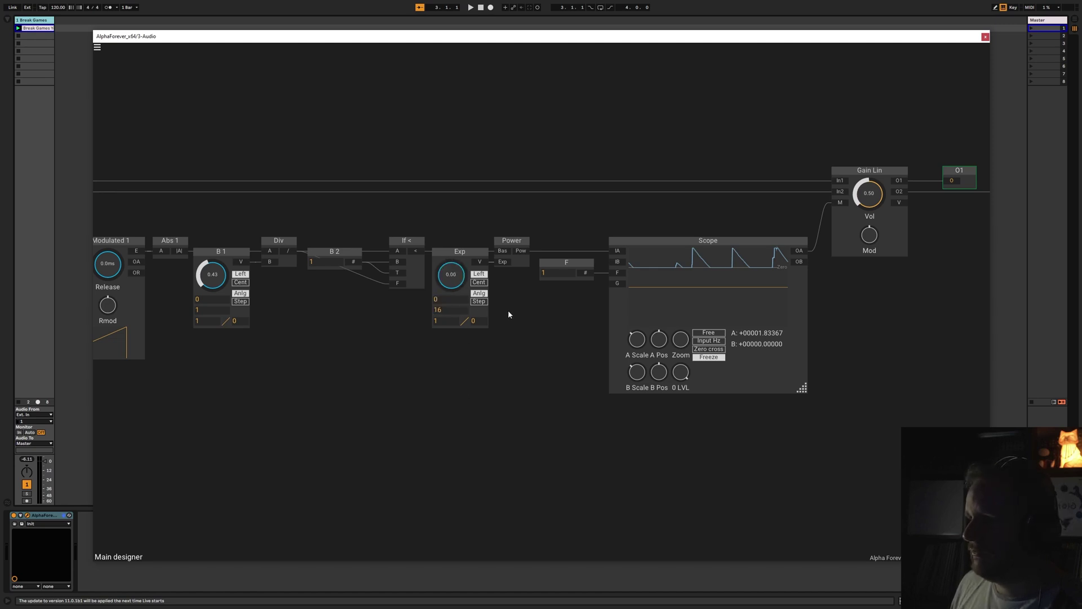
Play the loop with the Scope unfrozen in Input Hz mode, and raise the Exp knob to 2.48.
click(470, 7)
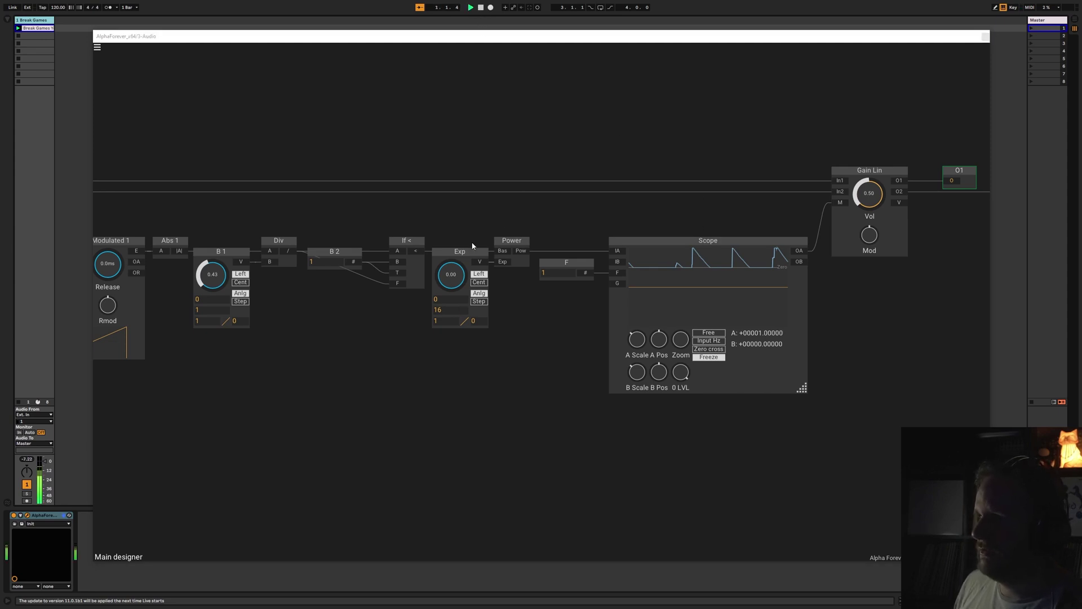
click(705, 356)
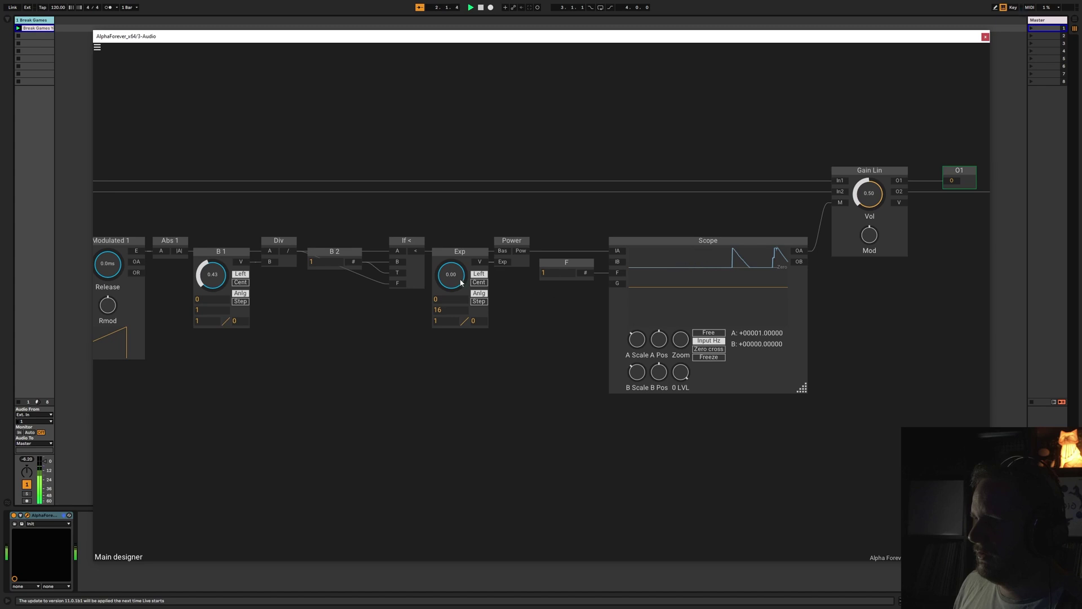
mouse_move(457, 281)
mouse_down()
mouse_move(479, 191)
mouse_move(473, 271)
mouse_up()
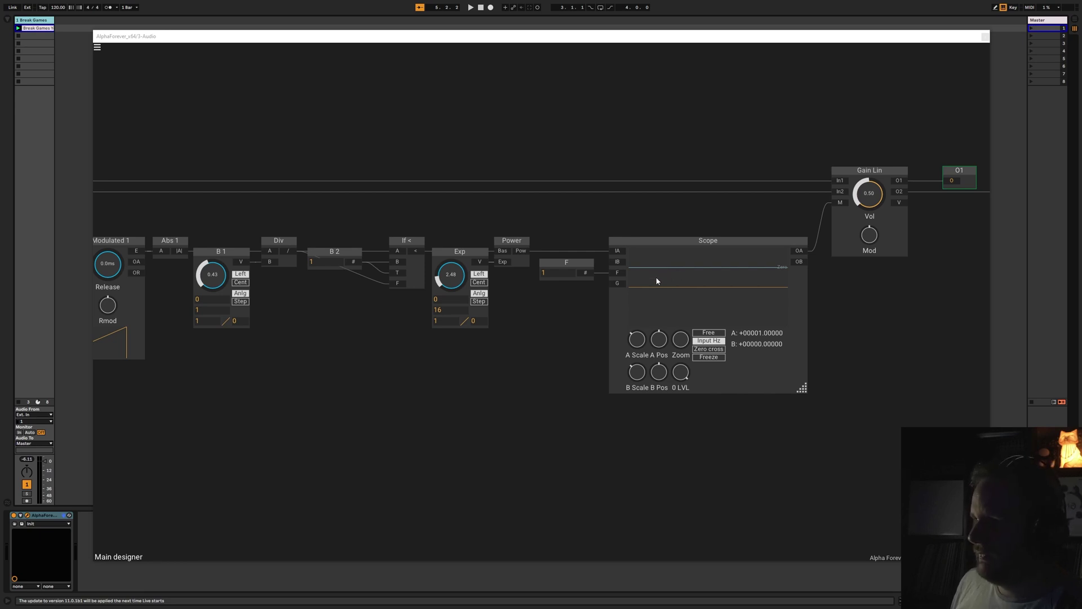
Move the Scope, its F constant, Gain Lin and both outputs together farther from Power to make room.
scroll(563, 244, down, 3)
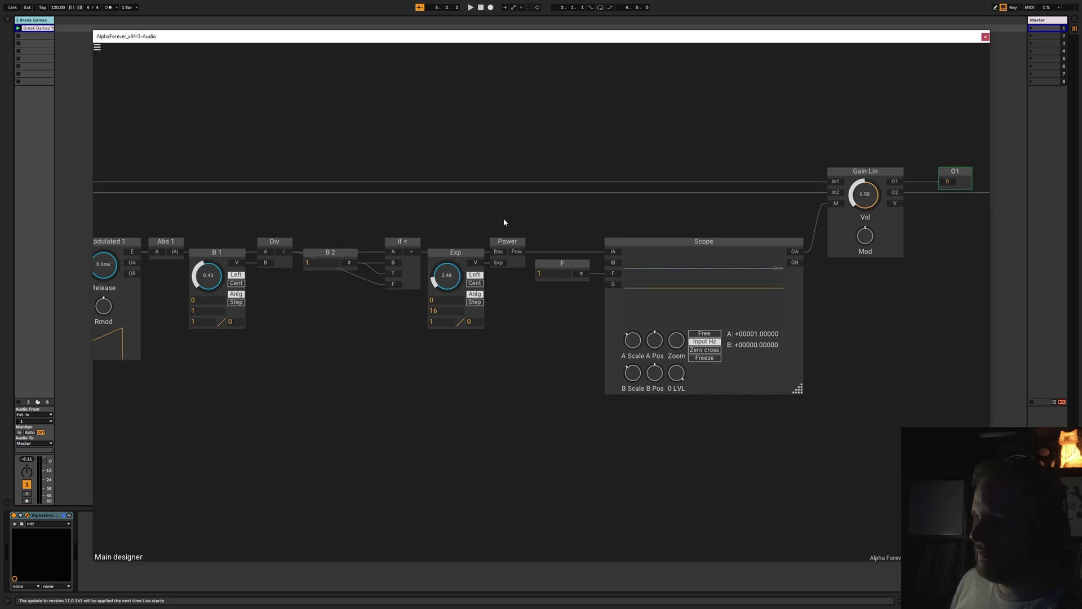
drag(417, 127, 721, 278)
drag(823, 332, 825, 333)
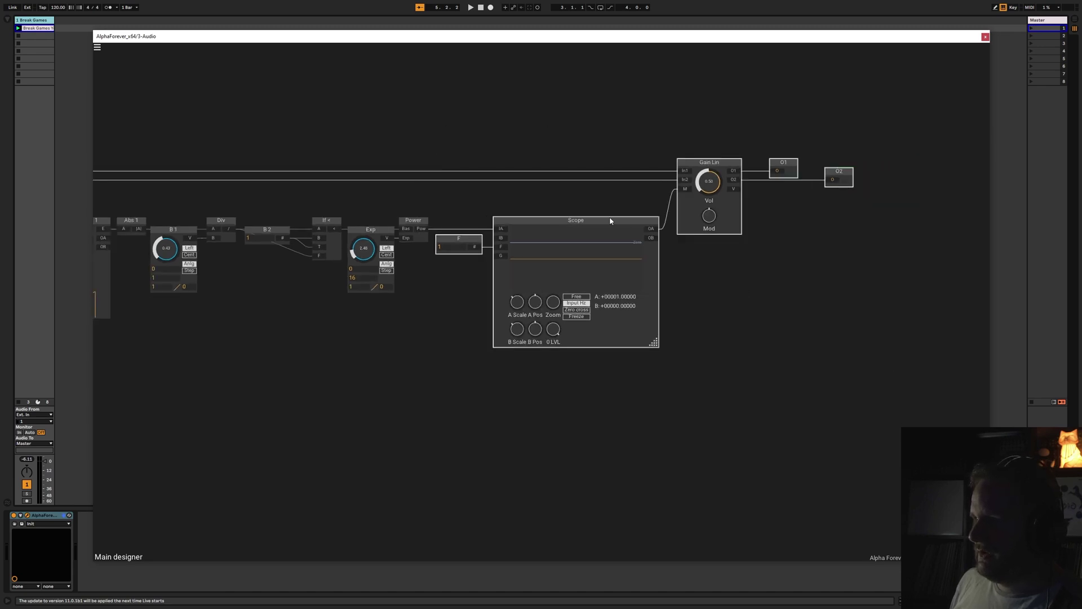
drag(577, 225, 712, 225)
Add a Div module beside Power, with a constant of 1 feeding its A input and Power's output feeding B.
click(472, 247)
double_click(472, 246)
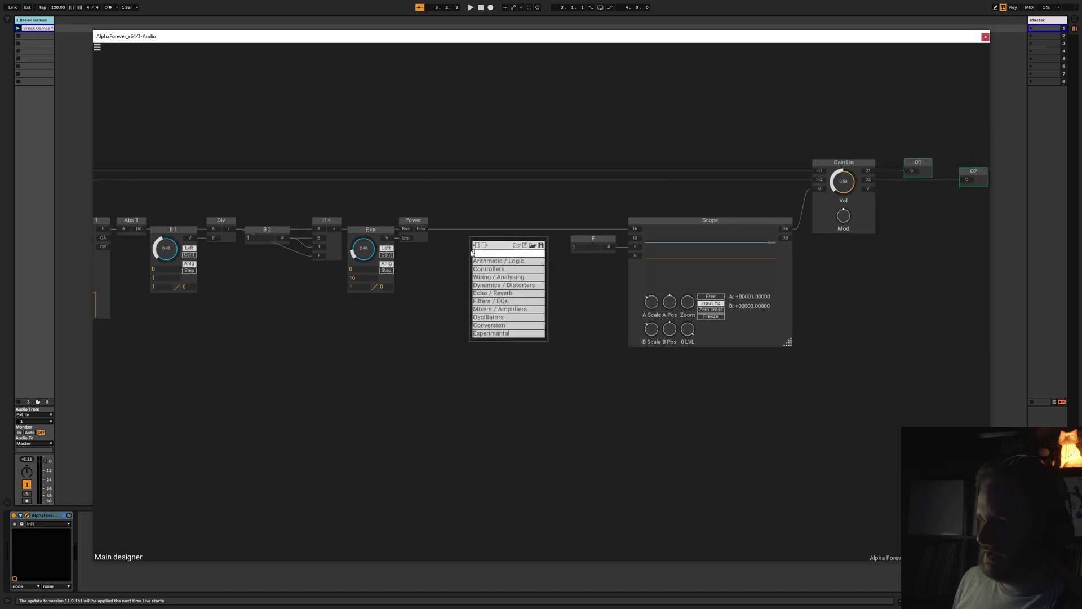
text(div)
click(552, 261)
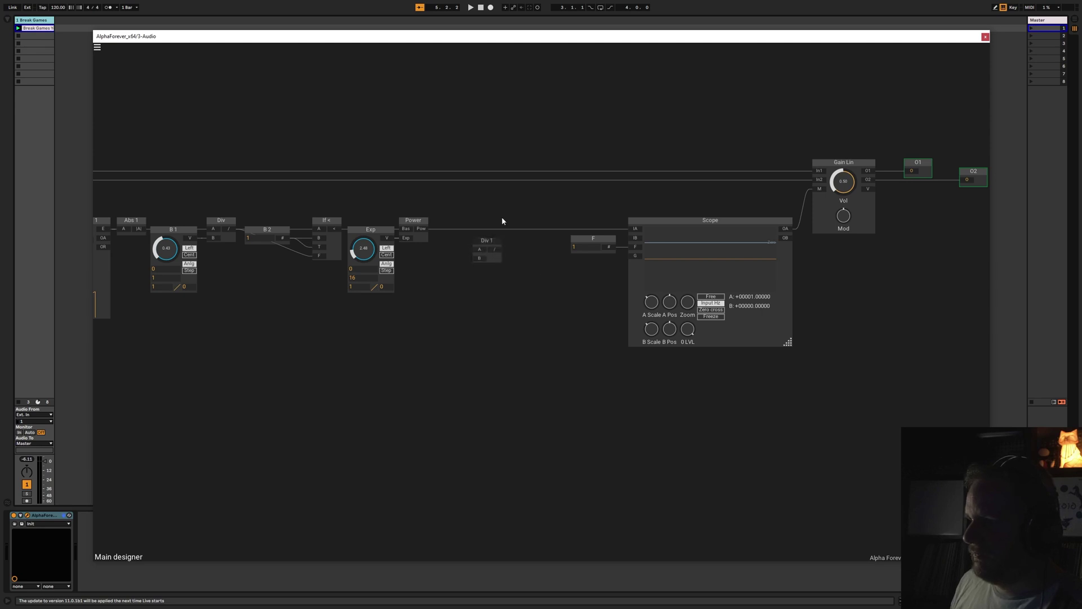
scroll(485, 209, up, 2)
drag(466, 281, 453, 213)
drag(550, 215, 505, 215)
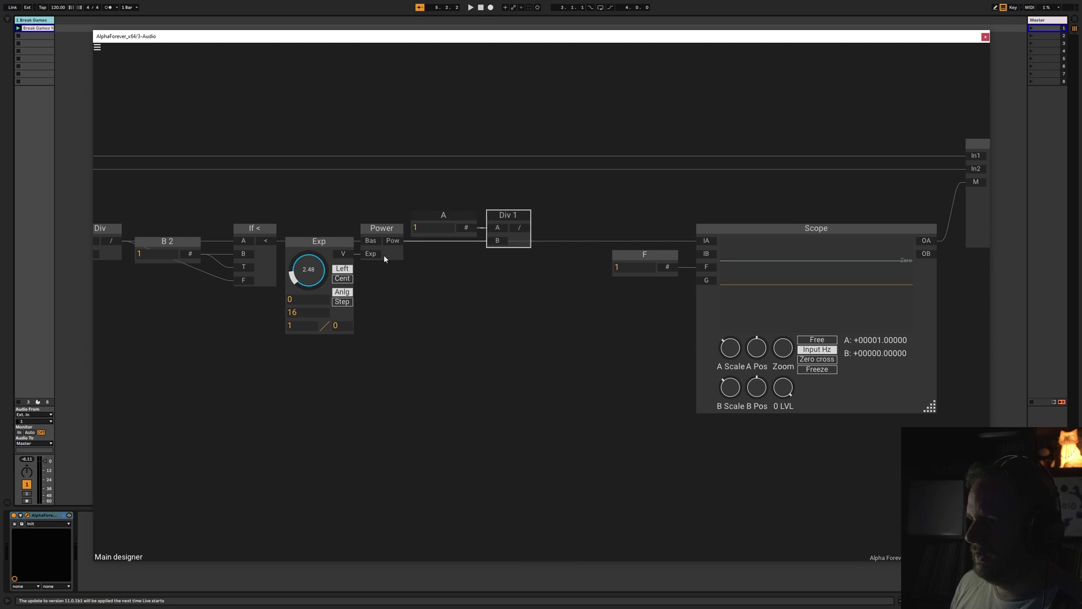
Rename the Exp knob as Ratio and the B 1 knob as Threshold.
scroll(554, 255, left, 5)
double_click(556, 248)
text(Ratio)
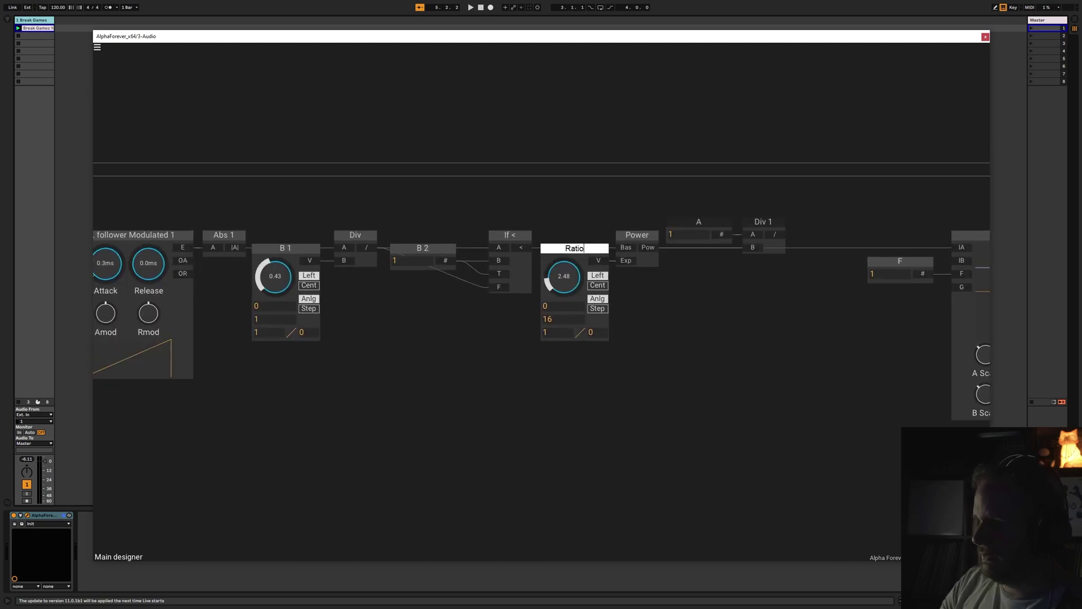
key(Return)
double_click(283, 249)
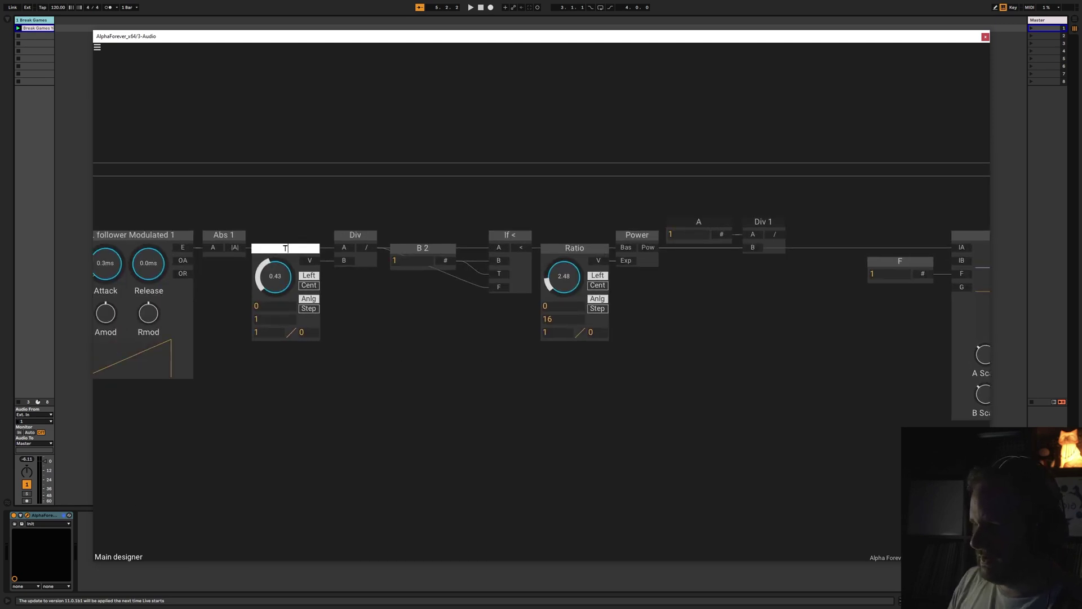
text(Threshold)
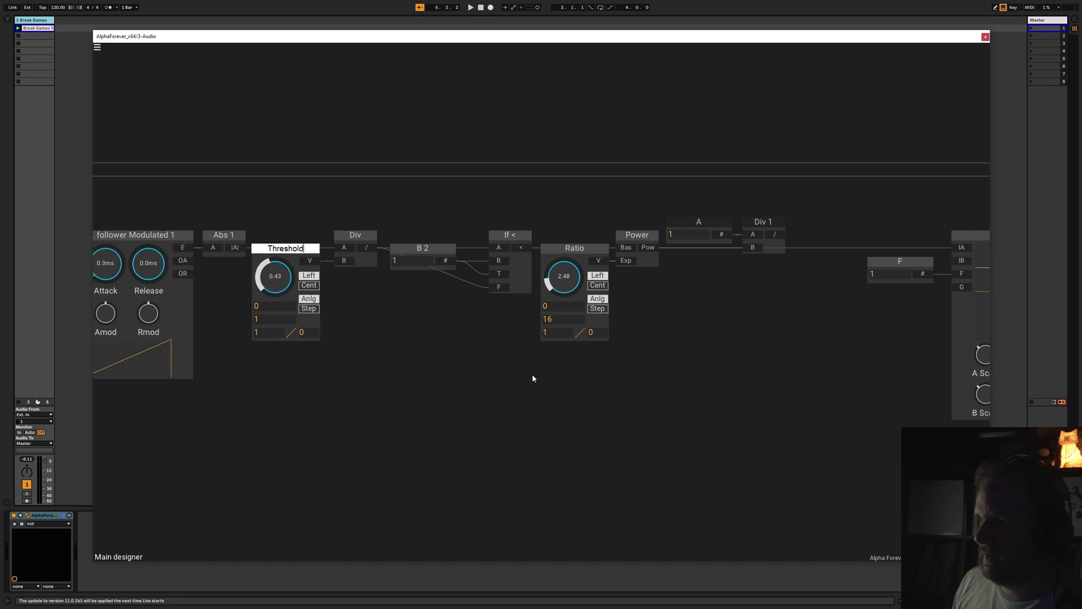
key(Return)
Connect the new Div module's output to the Scope's IA input.
scroll(744, 444, right, 10)
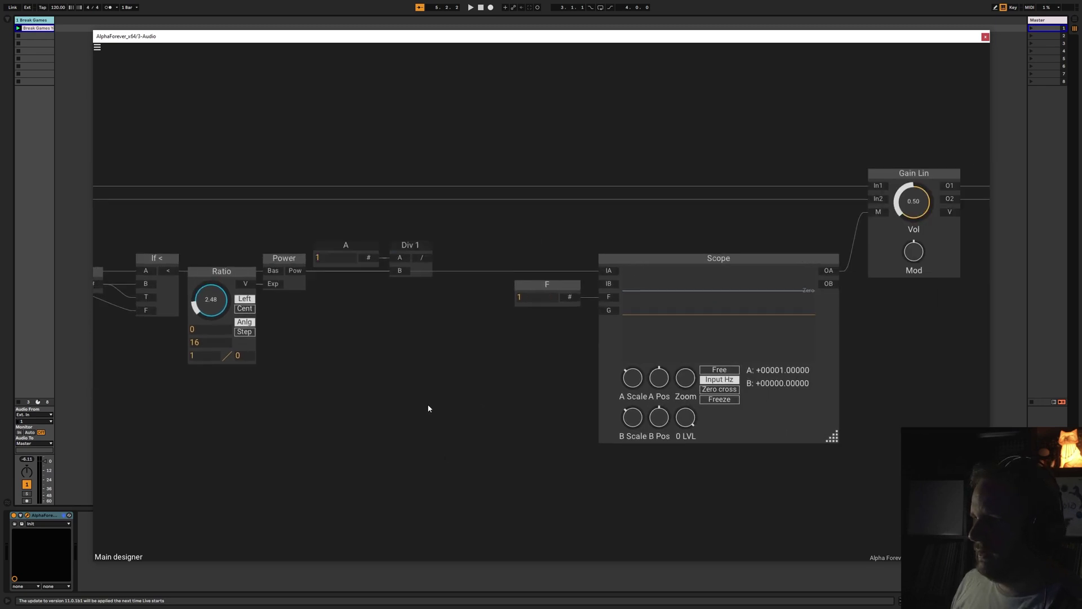
drag(282, 260, 468, 271)
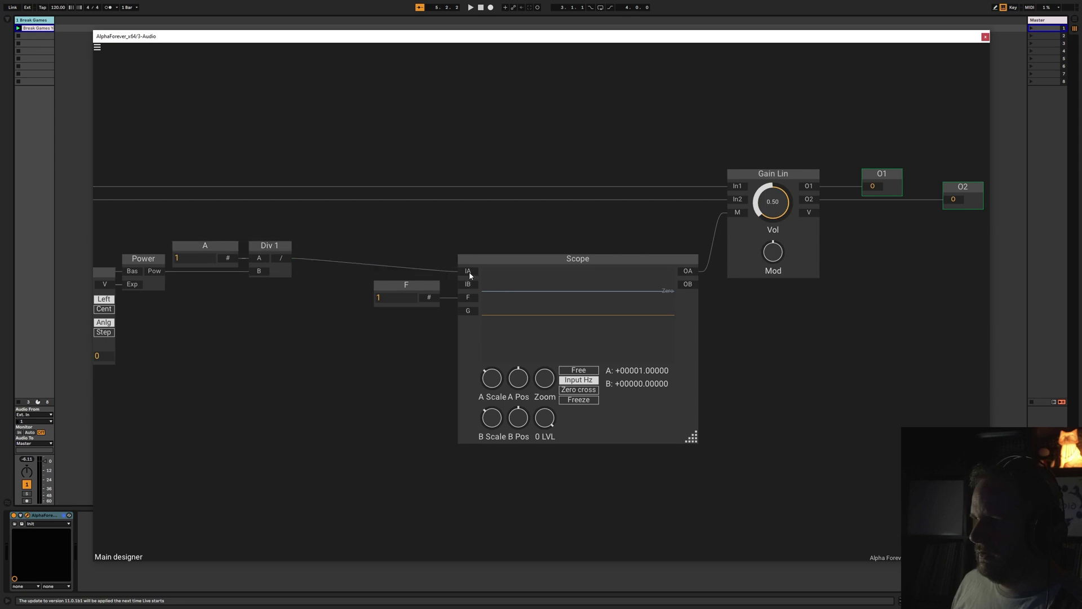
With the track playing, set the Ratio knob's curve value to 4 and its amount to 0.54, and stop playback.
click(481, 7)
click(471, 7)
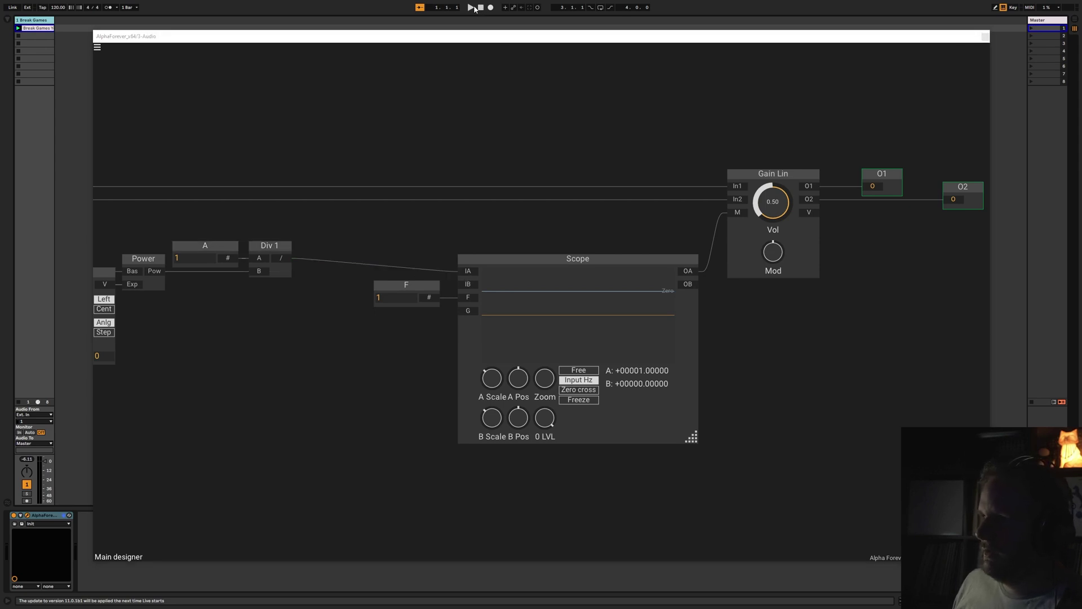
click(486, 36)
scroll(275, 290, left, 4)
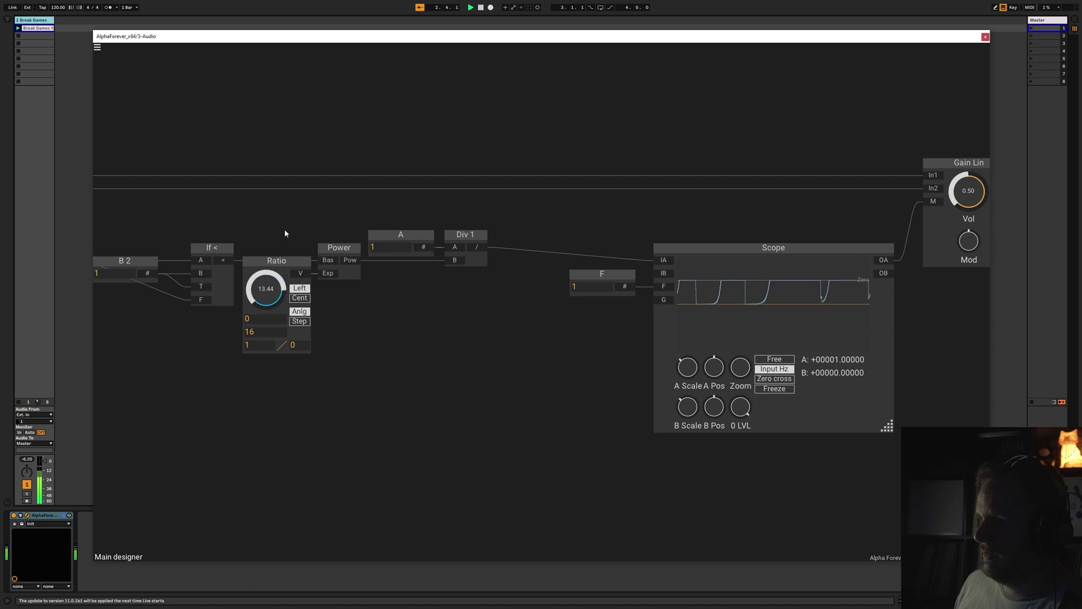
drag(275, 281, 274, 311)
double_click(257, 344)
text(4)
key(Return)
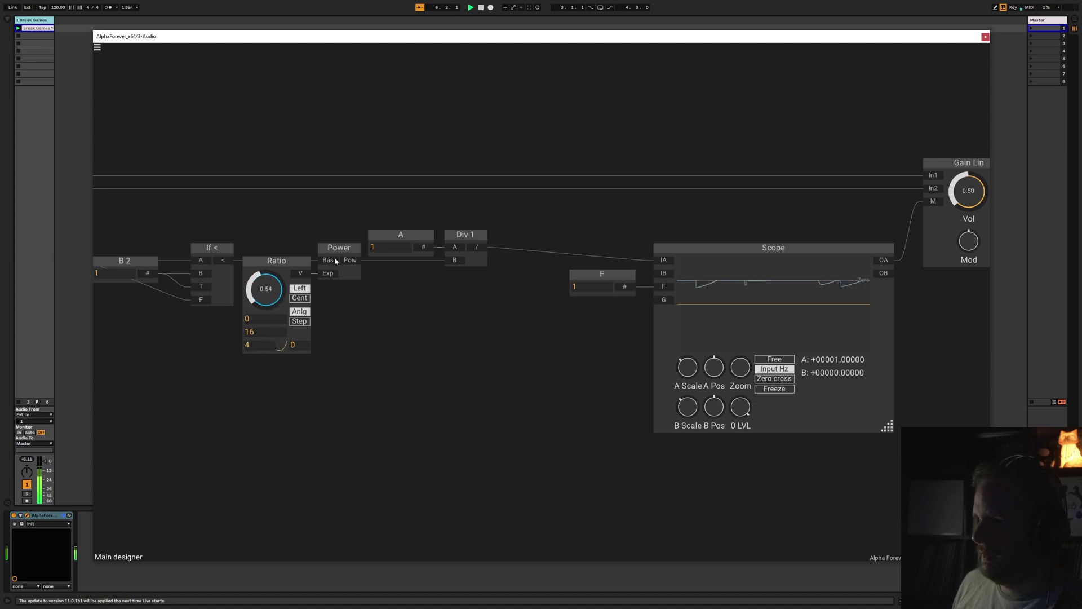
click(481, 7)
Add a second Gain Lin module on the audio lines ahead of the existing Gain Lin.
scroll(542, 340, down, 2)
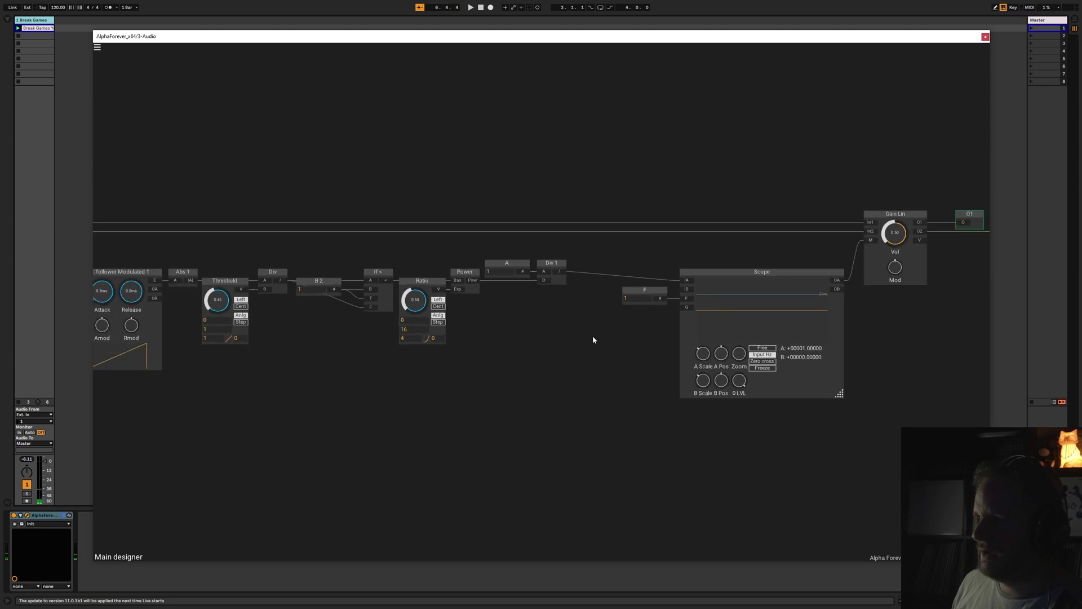
scroll(564, 355, down, 2)
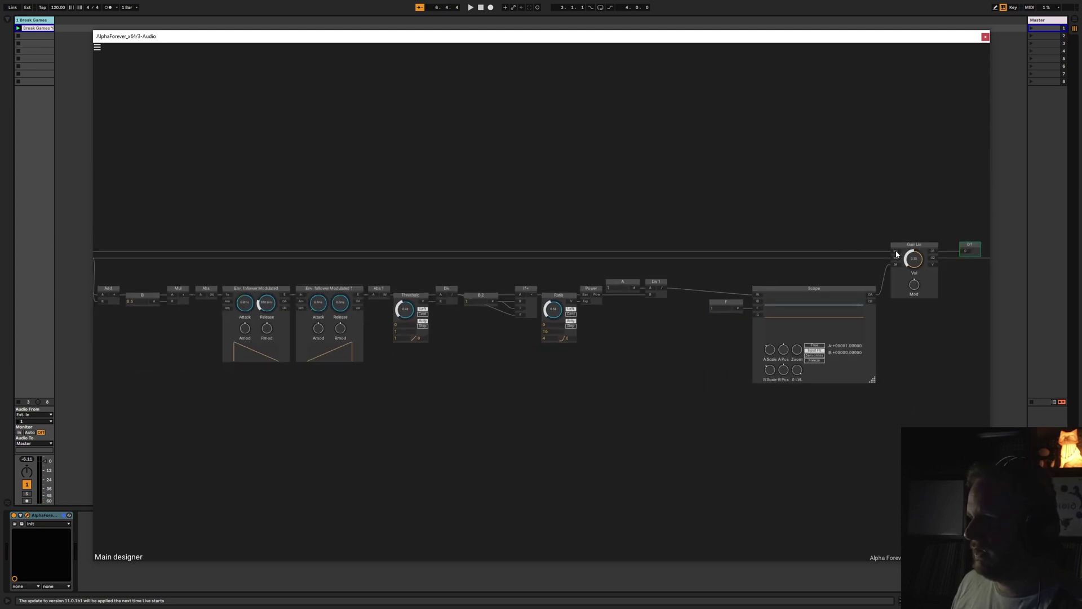
right_click(679, 232)
text(gain)
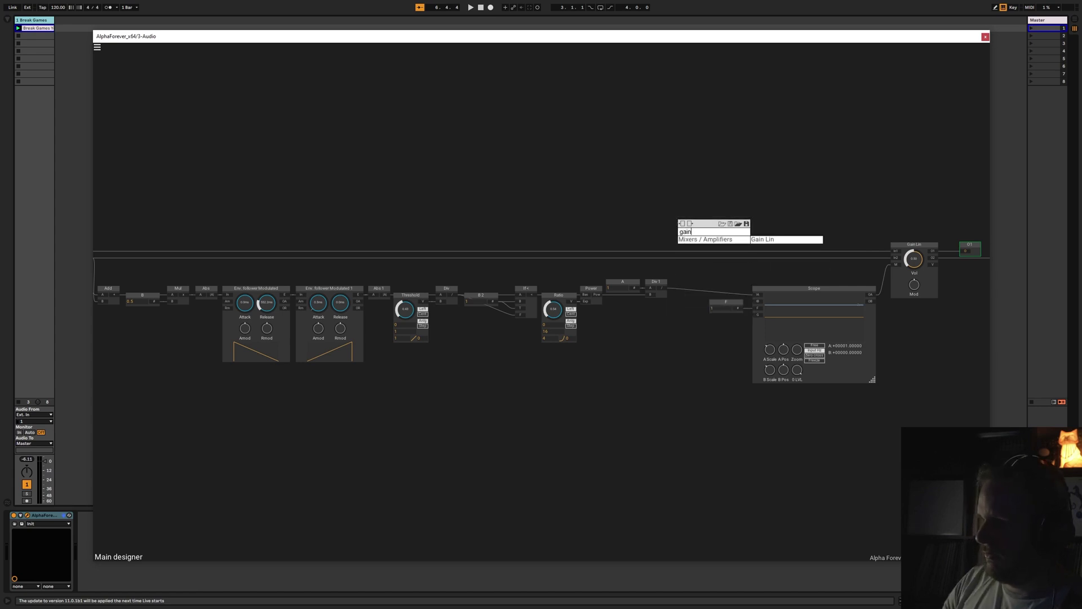
click(772, 241)
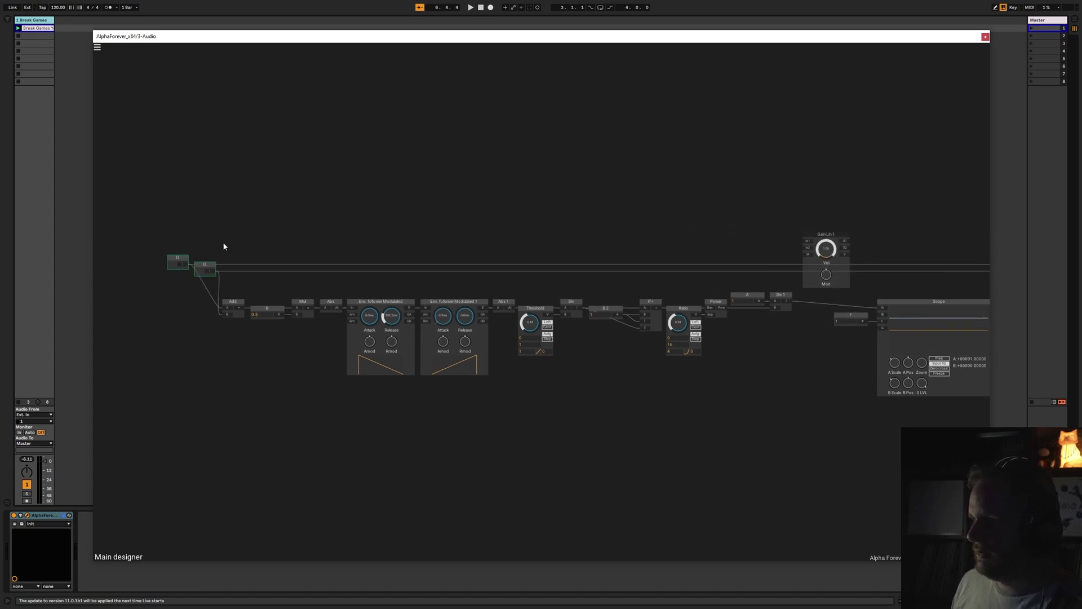
Route both audio channels through the new Gain Lin into the existing Gain Lin, aligning the new module with the audio lines.
drag(179, 267, 670, 257)
key(Escape)
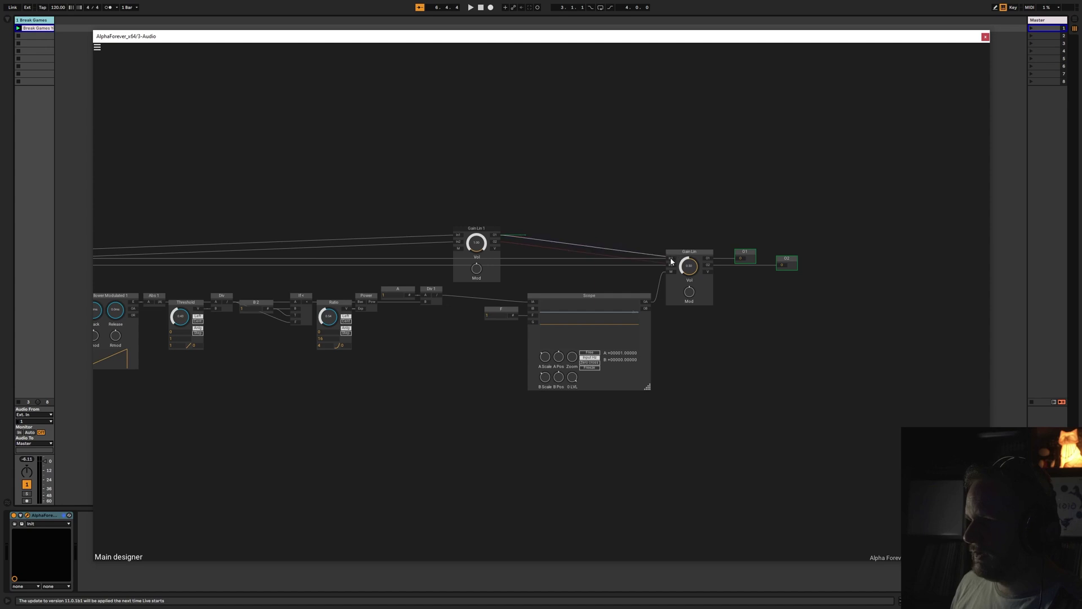
drag(498, 241, 494, 240)
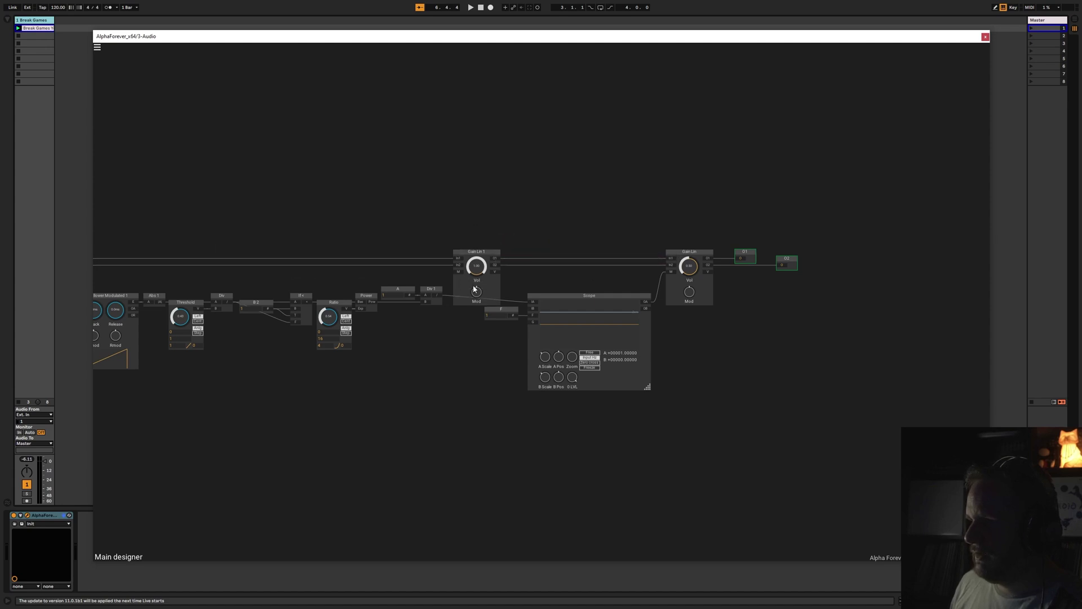
Set the new Gain Lin's Vol to 0 and Mod to maximum, and feed its M input from Div 1's output.
scroll(478, 276, down, 1)
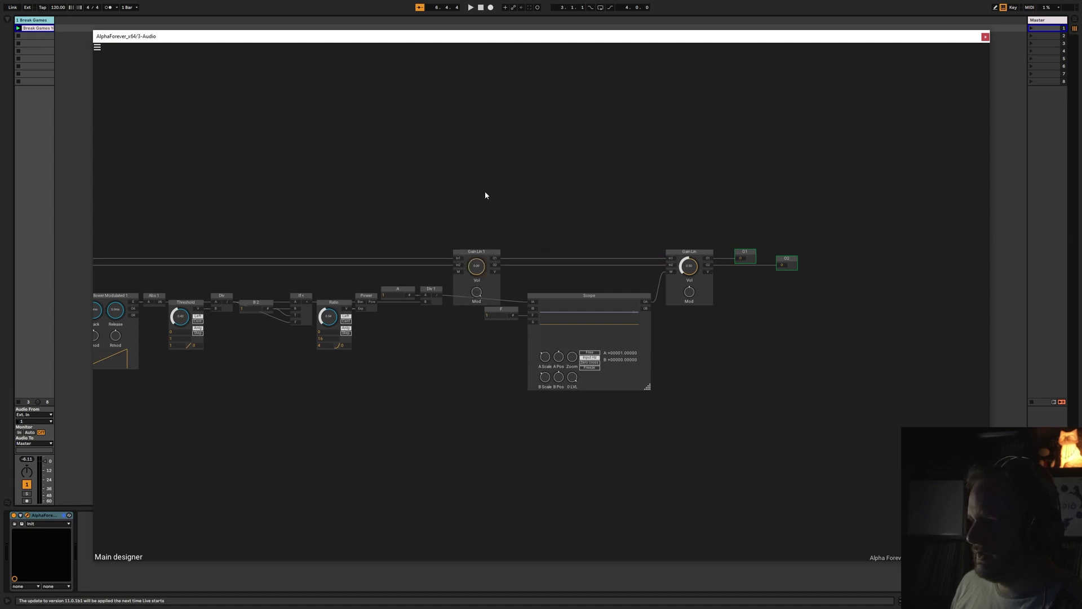
drag(458, 276, 458, 272)
drag(537, 304, 533, 308)
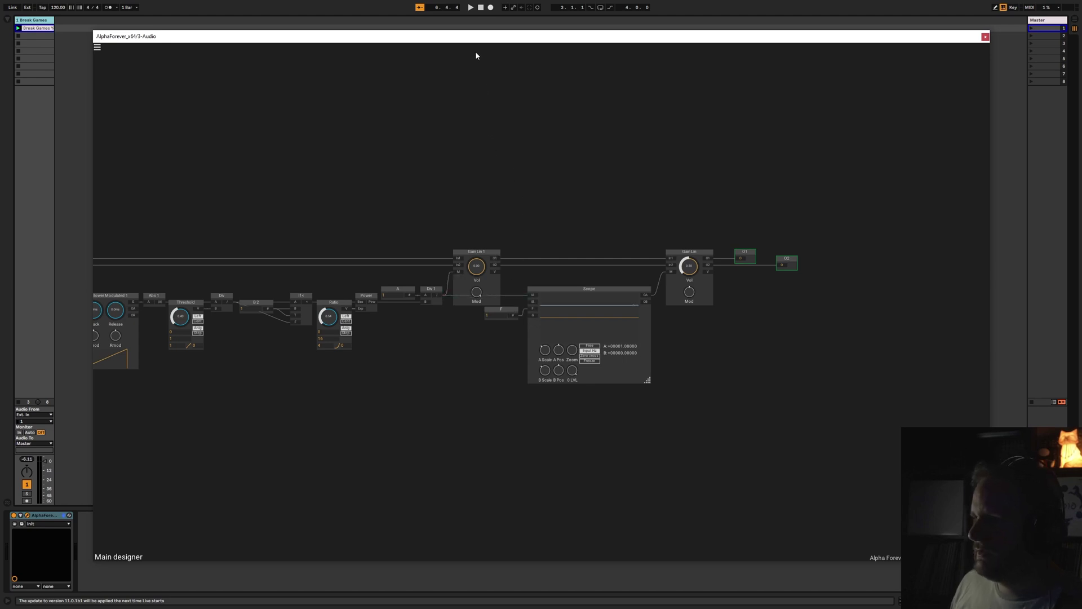
While the track plays, set Threshold to 0.10, the first envelope follower's Release to 144 ms and the second's Attack to 4 ms.
click(471, 8)
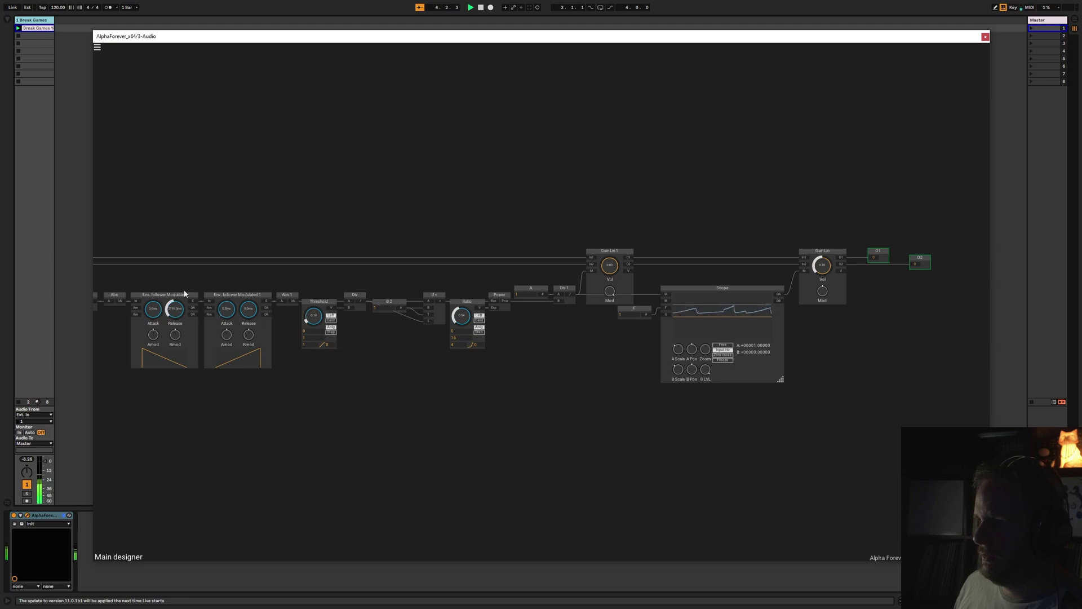
drag(226, 311, 180, 340)
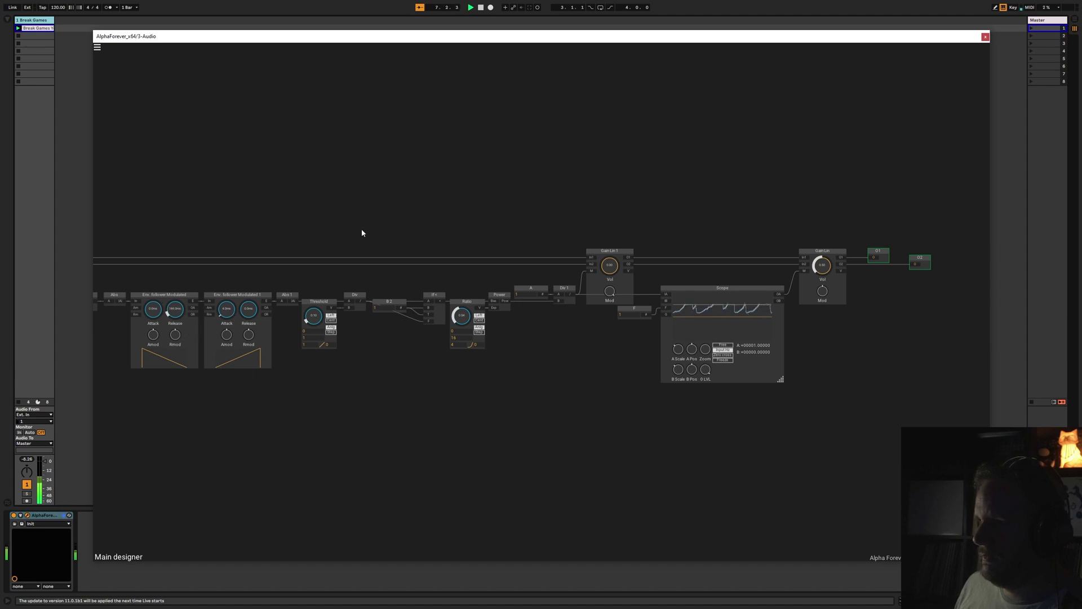
click(482, 12)
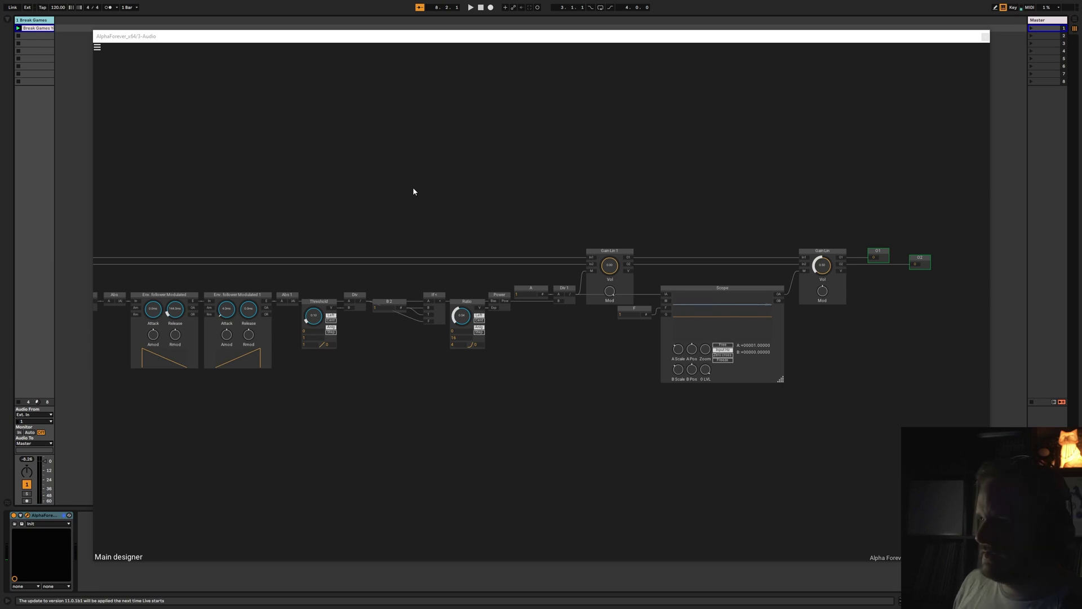
Inspect the module chain from the envelope followers through Threshold, Ratio and Power to the Scope and gain modules.
drag(413, 191, 507, 198)
scroll(468, 392, up, 4)
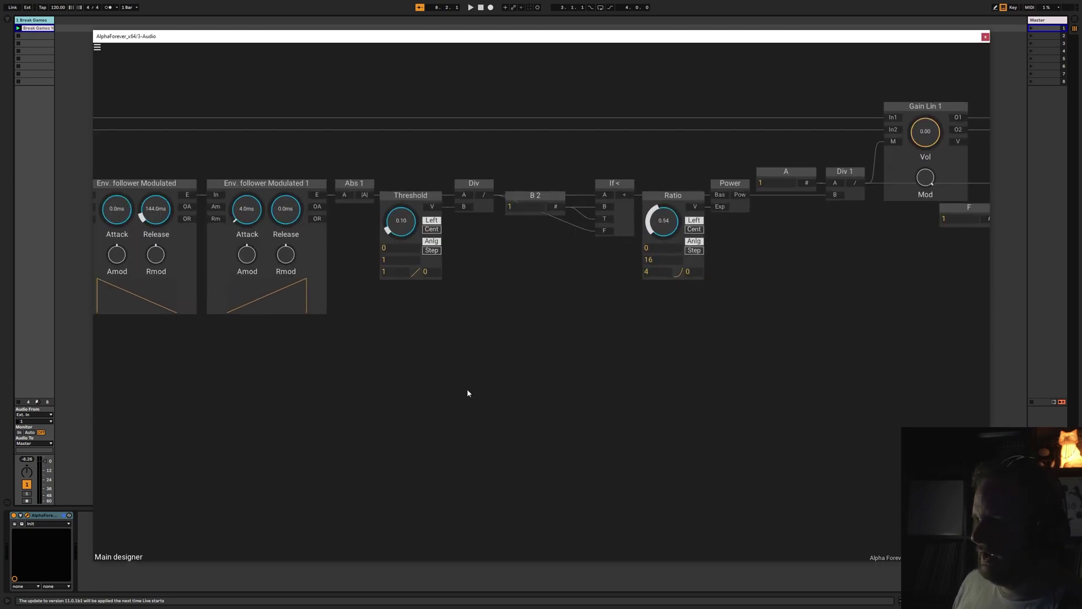
scroll(468, 393, up, 1)
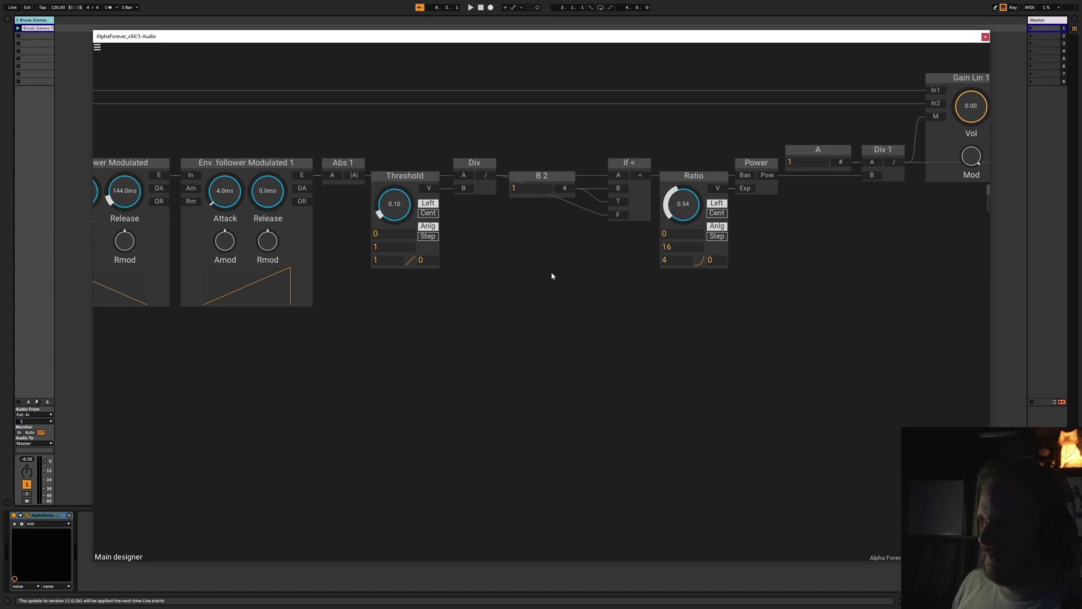
scroll(553, 338, right, 6)
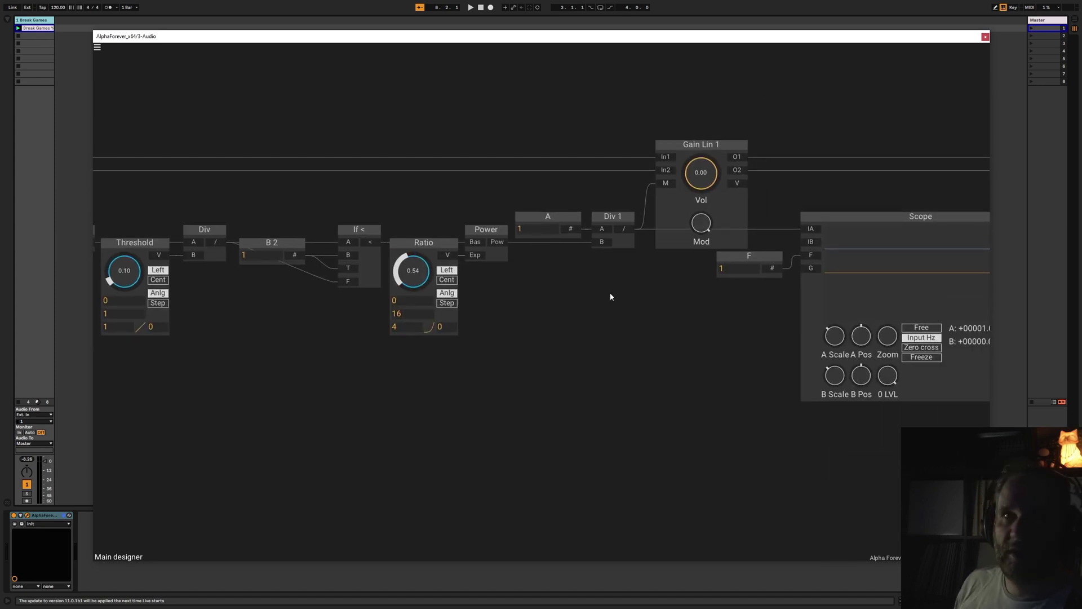
scroll(575, 382, down, 5)
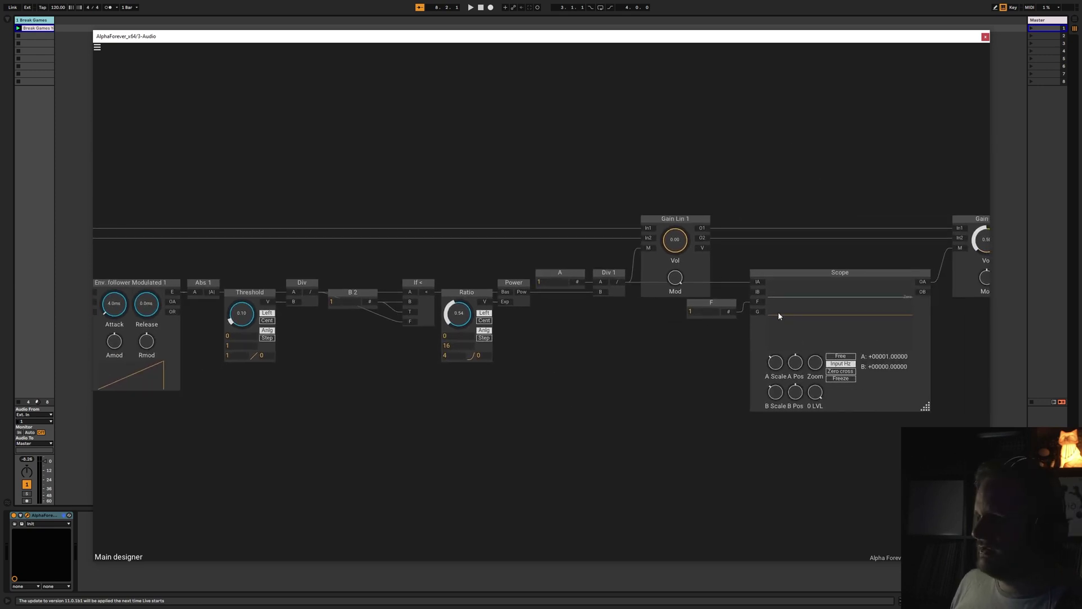
scroll(696, 354, down, 5)
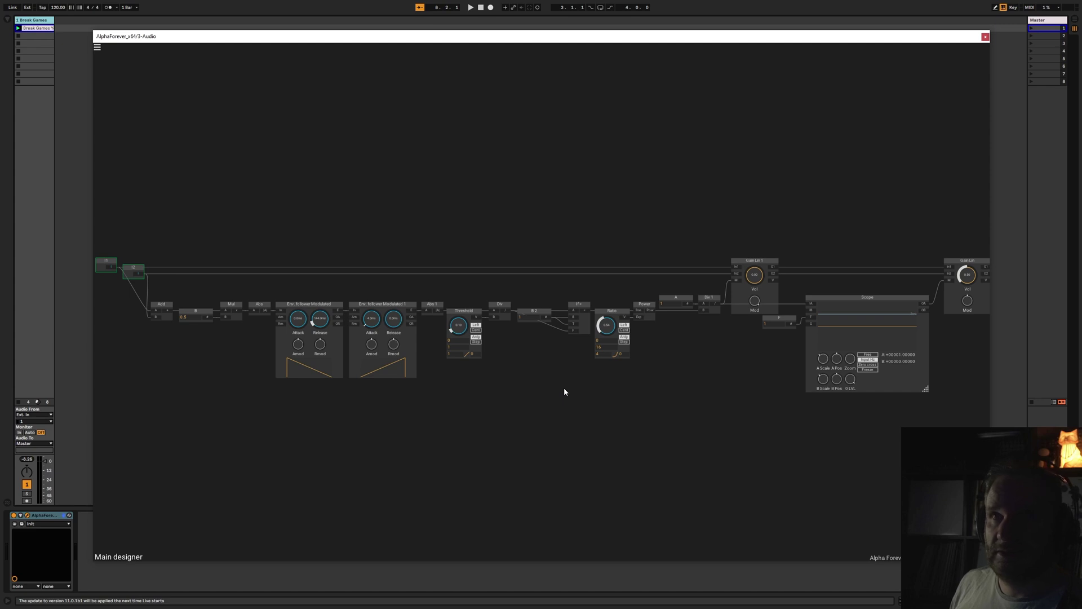
Move Threshold and every module after it, including both outputs, farther from Abs 1 to open a gap.
scroll(549, 391, right, 3)
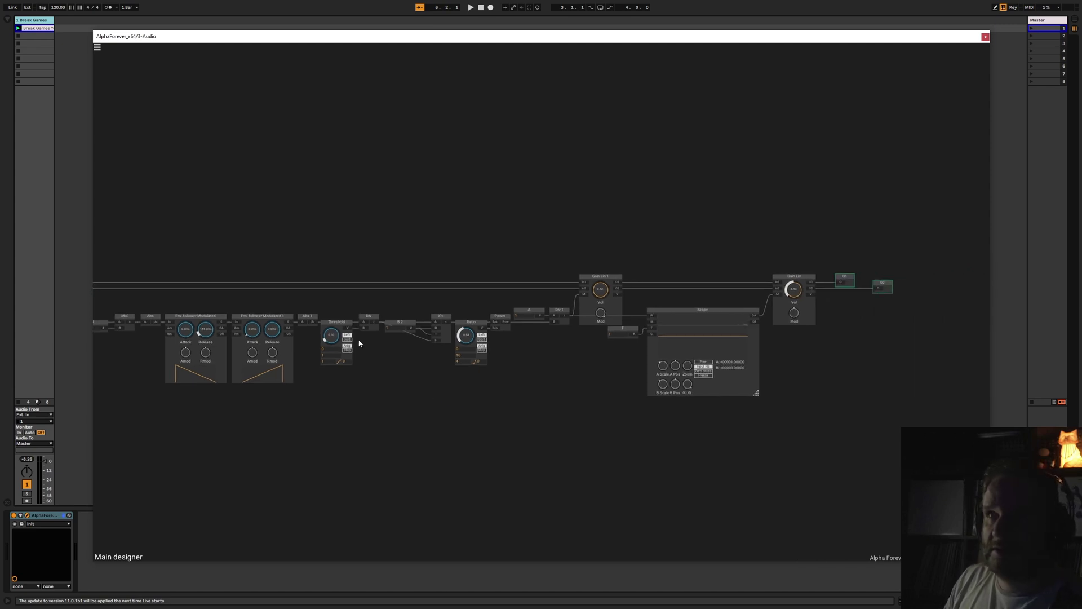
drag(312, 243, 989, 457)
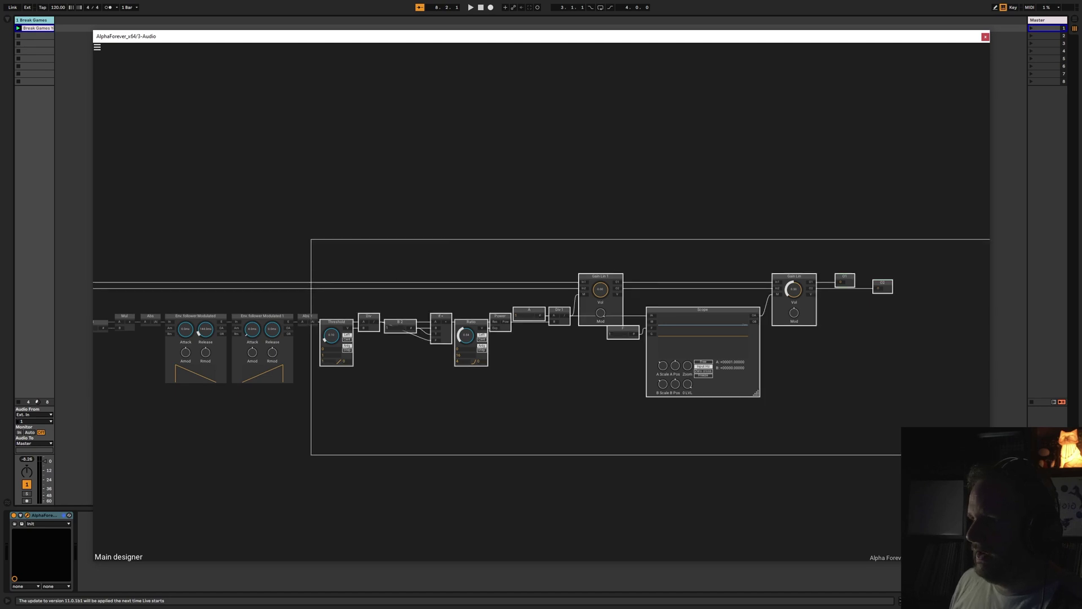
drag(346, 333, 471, 333)
click(382, 362)
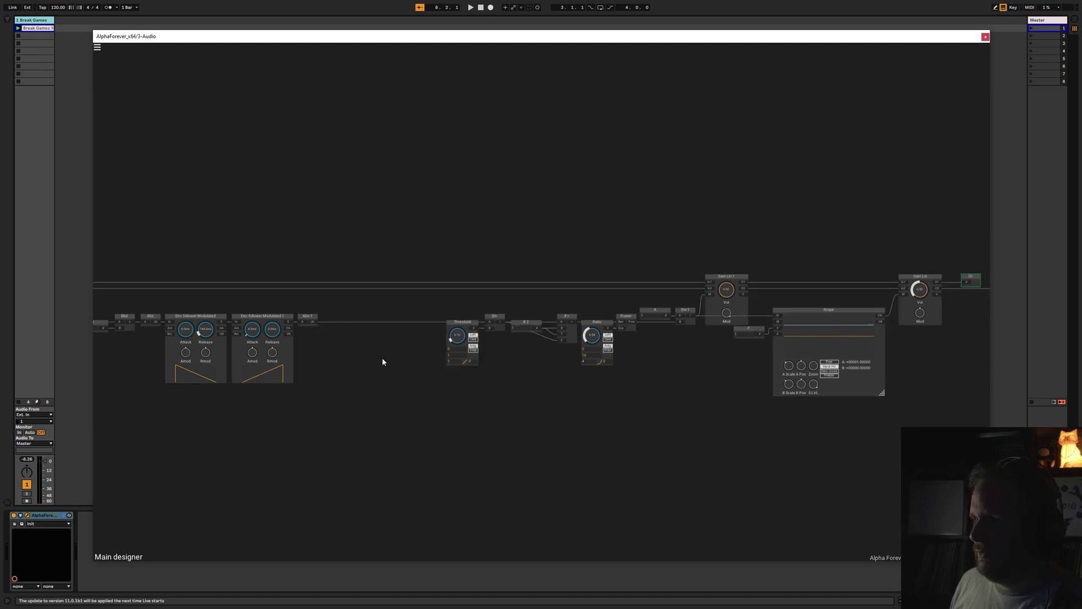
Insert a Lin->dB conversion module between Abs 1 and the Div module.
scroll(382, 362, up, 2)
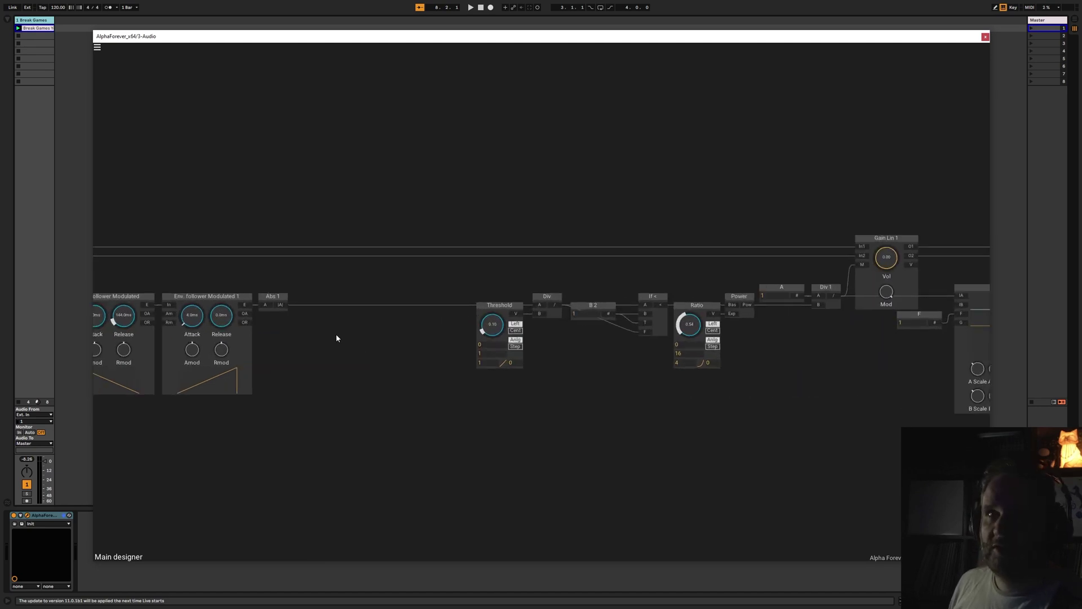
double_click(286, 307)
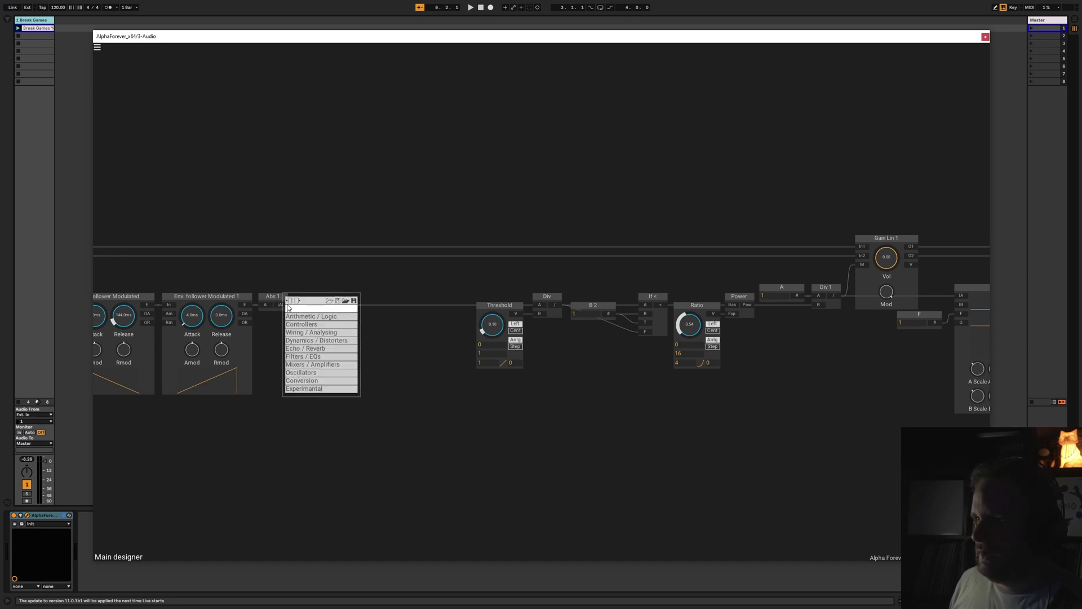
text(lin)
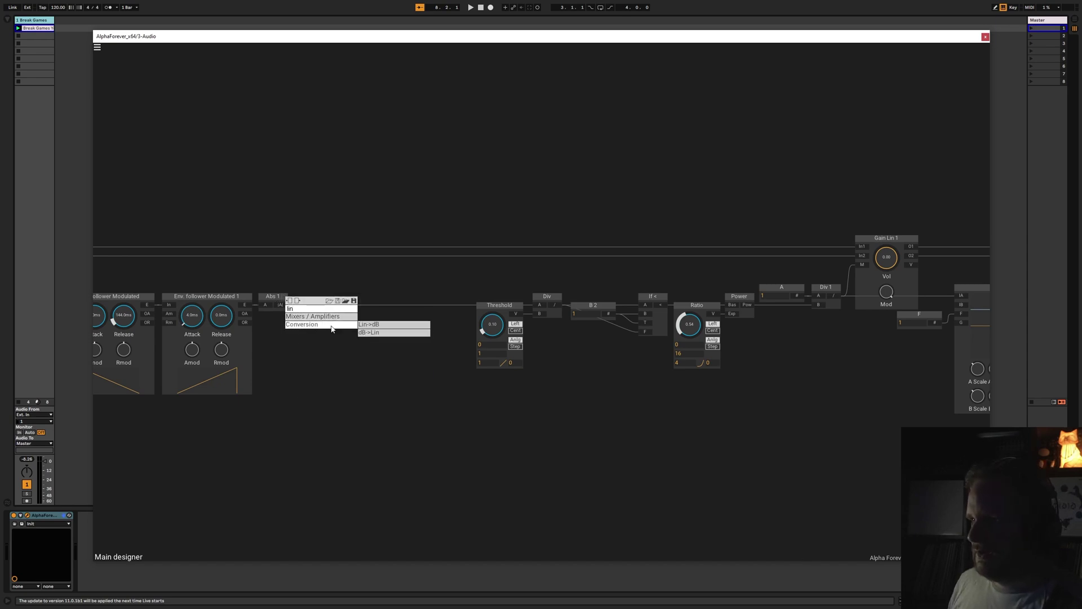
mouse_move(324, 324)
click(360, 316)
Move both Gain Lin modules, the Scope, its F constant and the outputs together farther from Div 1.
scroll(209, 291, right, 5)
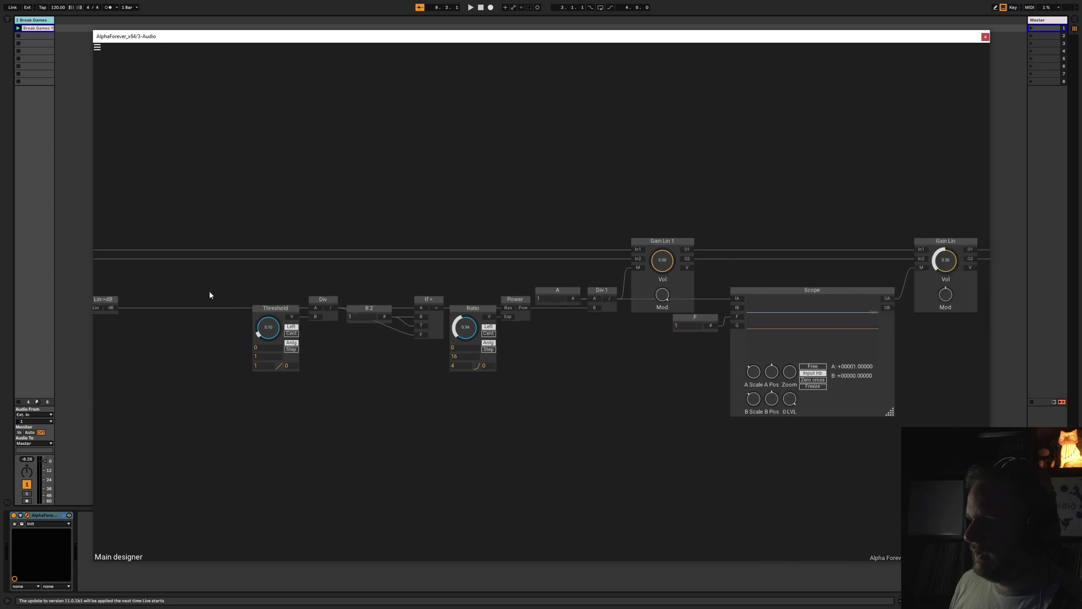
drag(552, 208, 990, 415)
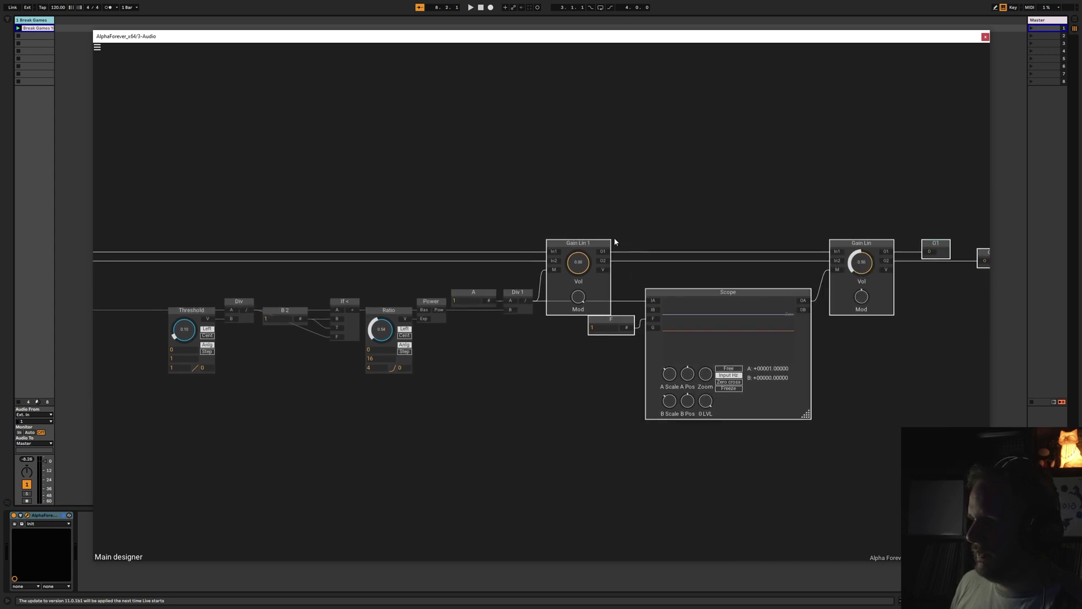
drag(608, 242, 704, 243)
click(564, 286)
Insert a dB->Lin module between Div 1 and Gain Lin 1's M input, and connect its output to the Scope's IA.
right_click(649, 271)
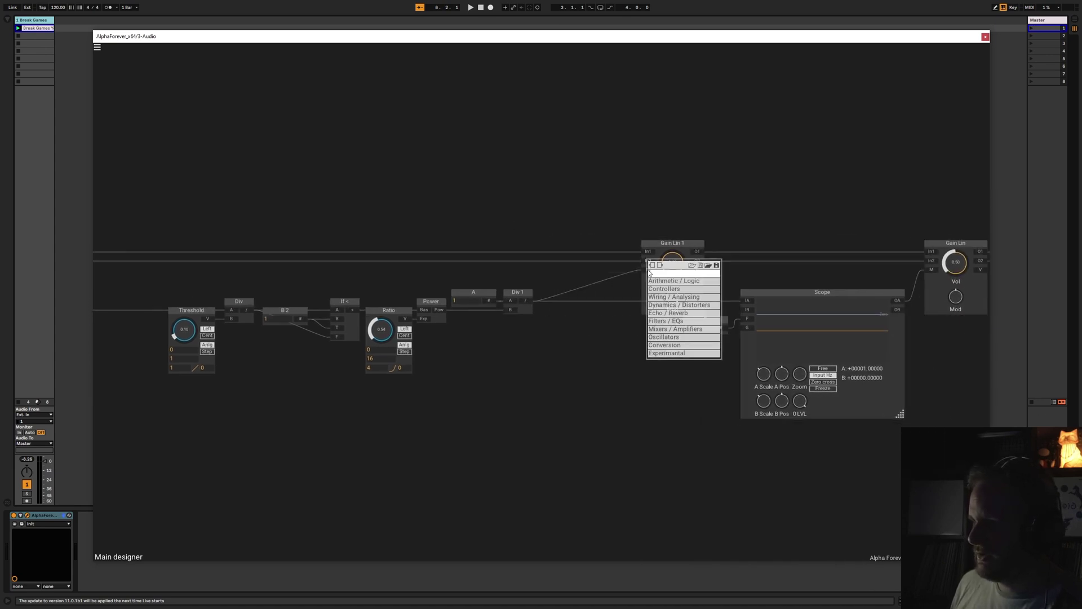
text(db)
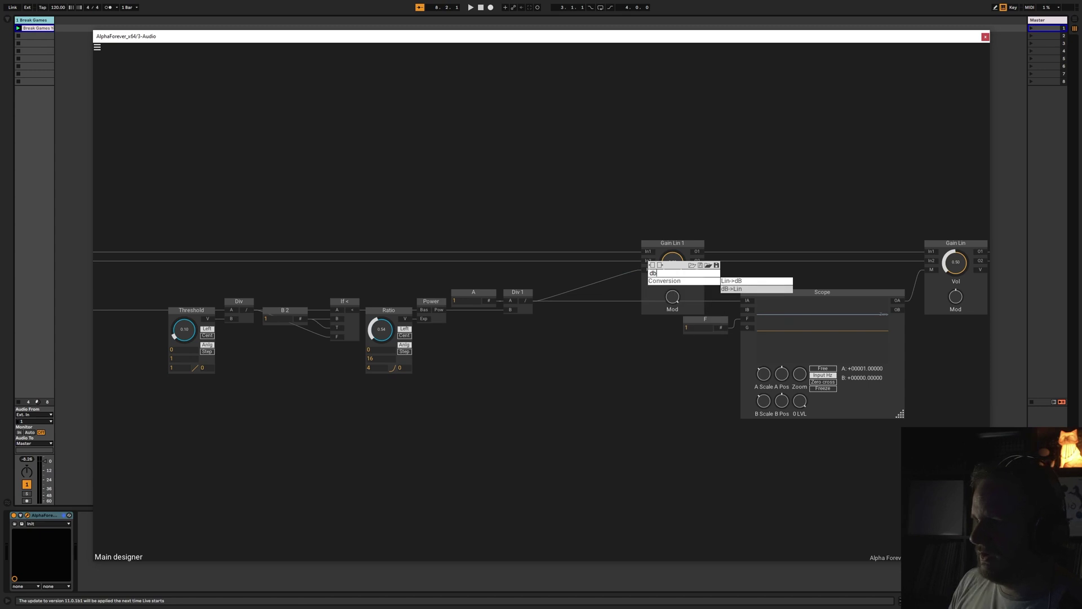
click(730, 289)
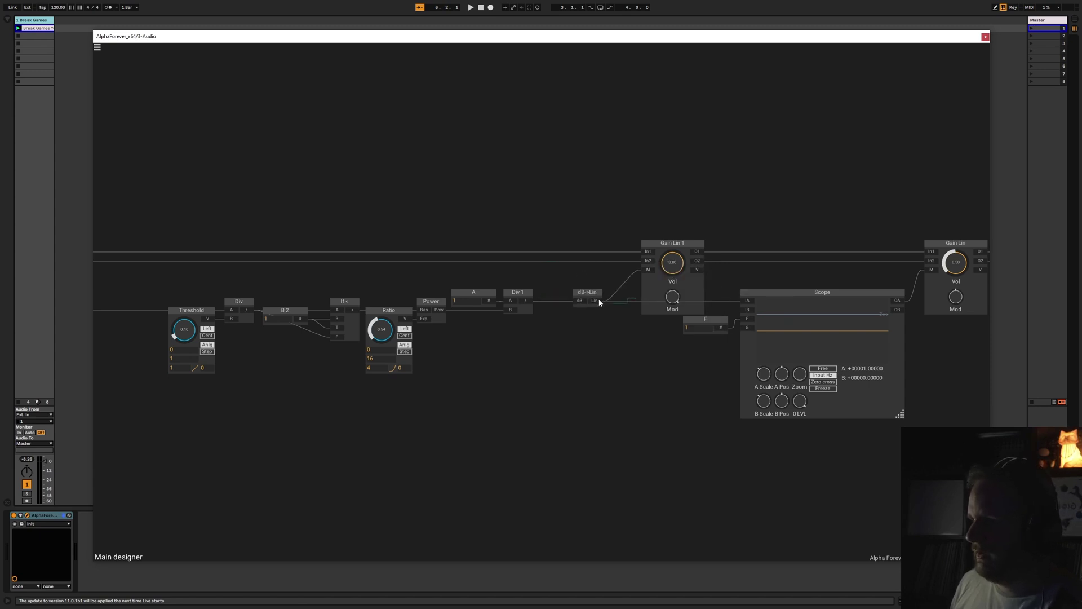
drag(600, 300, 748, 300)
drag(586, 297, 558, 297)
Move the modules from Threshold through Div 1 together closer to Lin->dB.
scroll(580, 253, left, 5)
scroll(617, 239, down, 2)
drag(385, 252, 725, 426)
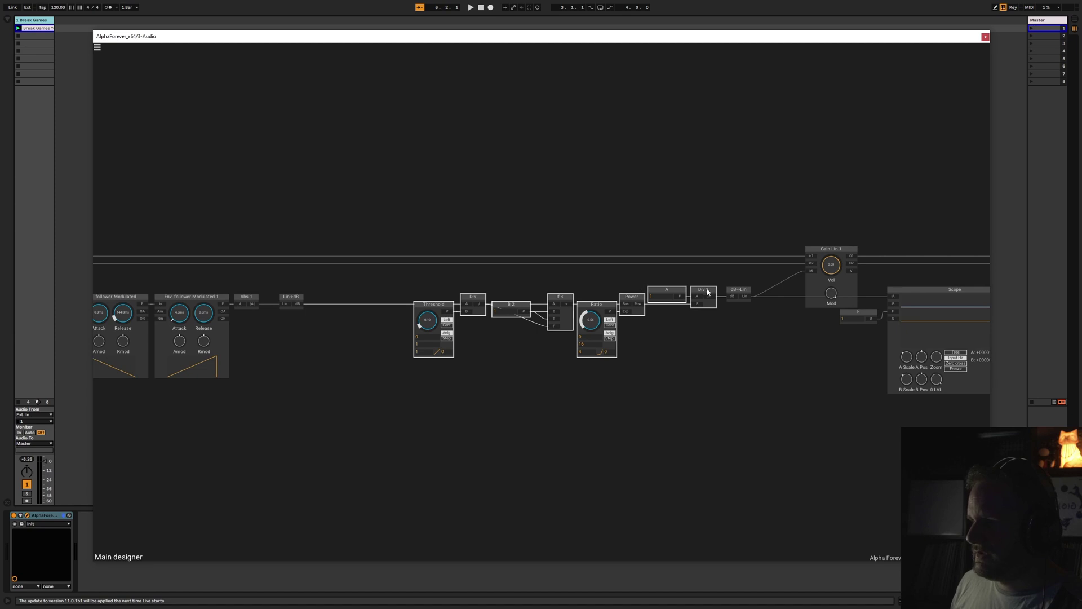
drag(709, 292, 634, 292)
click(483, 247)
scroll(440, 283, up, 3)
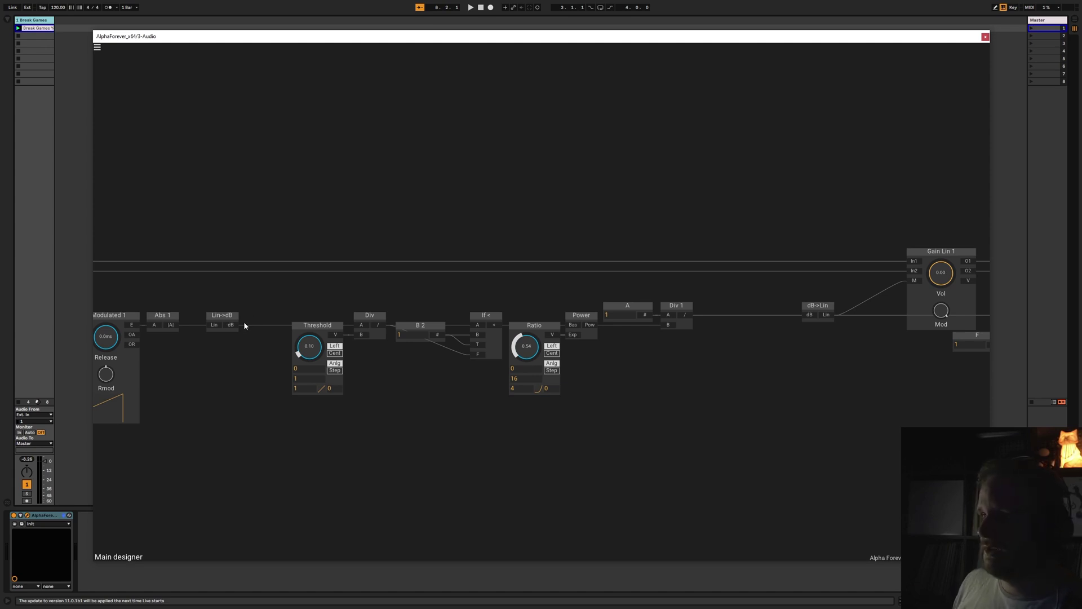
click(376, 339)
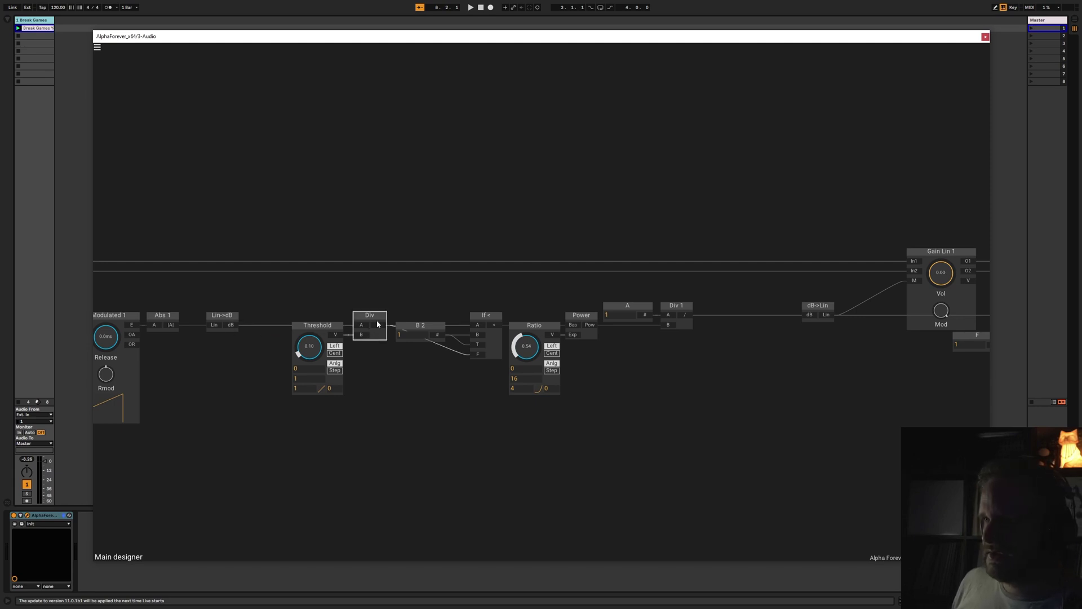
click(362, 352)
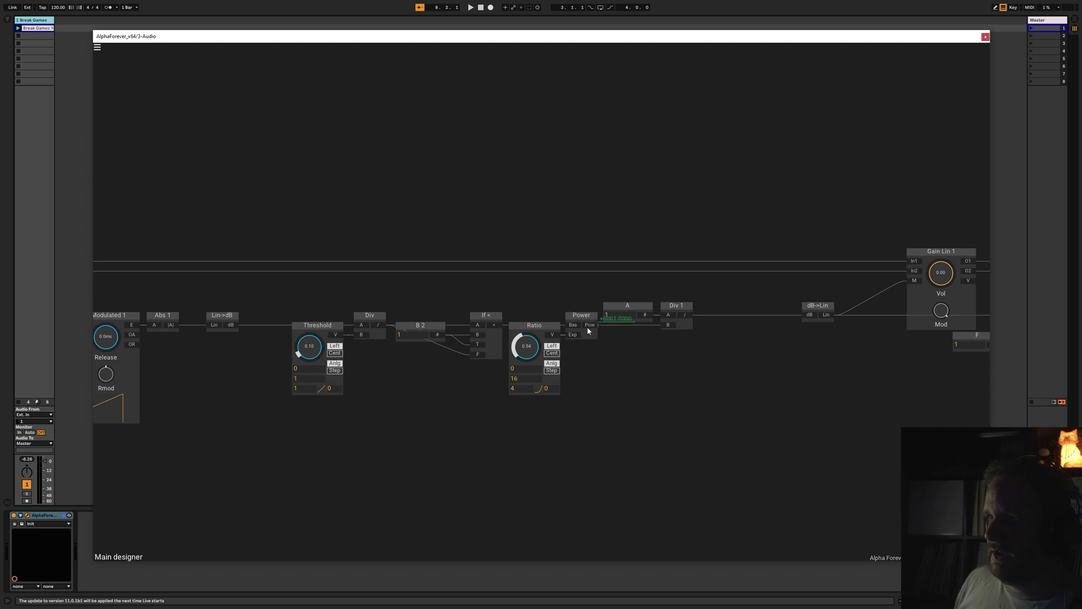
drag(444, 351, 482, 281)
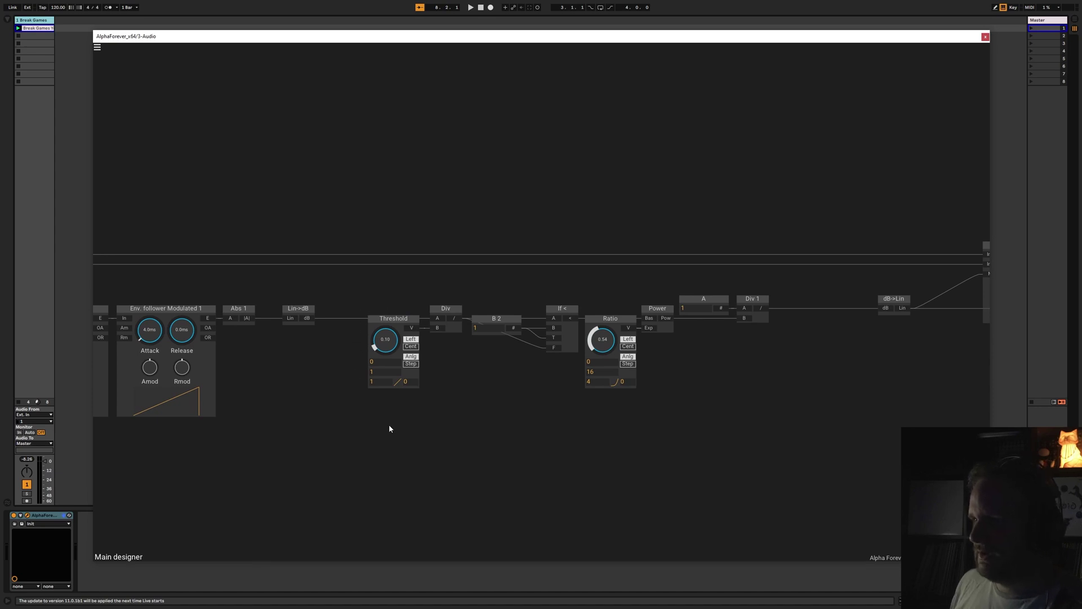
Add a Sub module, feed Lin->dB into its A input, and connect its output to If <'s A and F inputs.
click(454, 315)
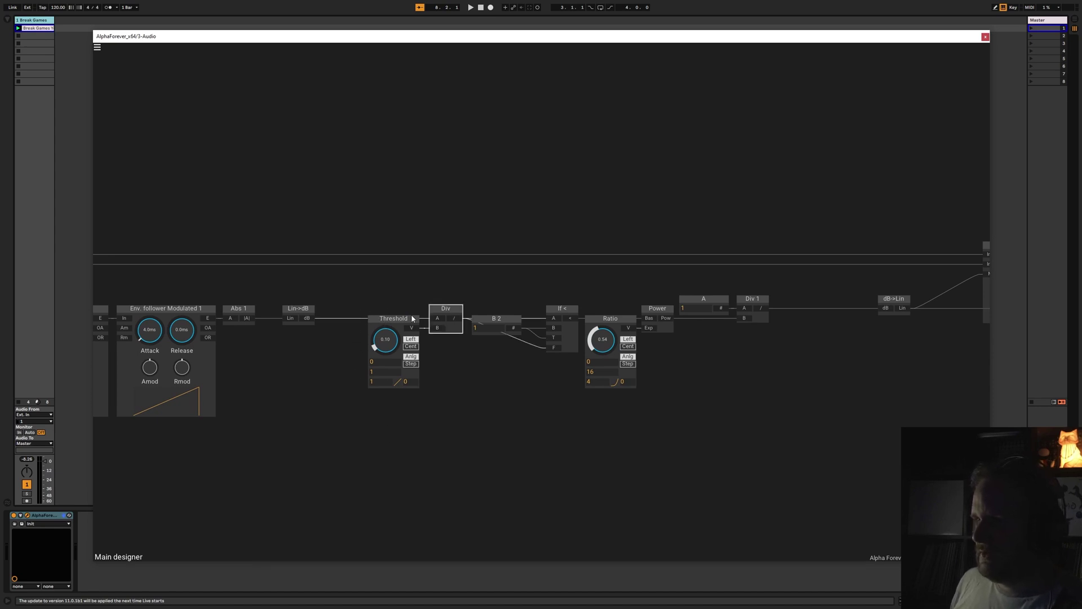
drag(400, 318, 353, 319)
double_click(405, 295)
text(sub)
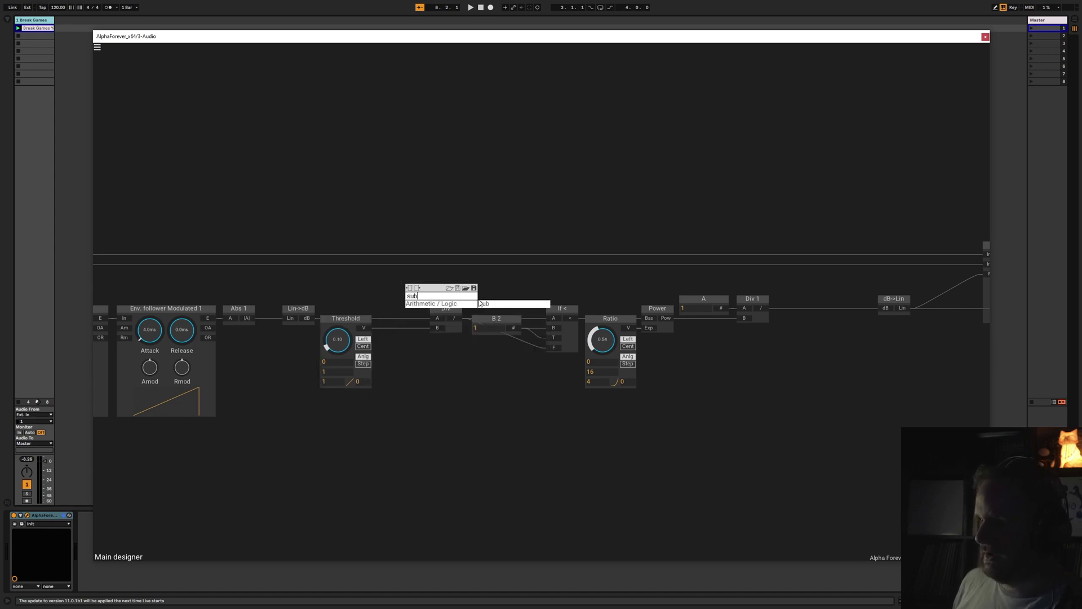
key(Return)
drag(375, 306, 414, 292)
drag(527, 312, 556, 318)
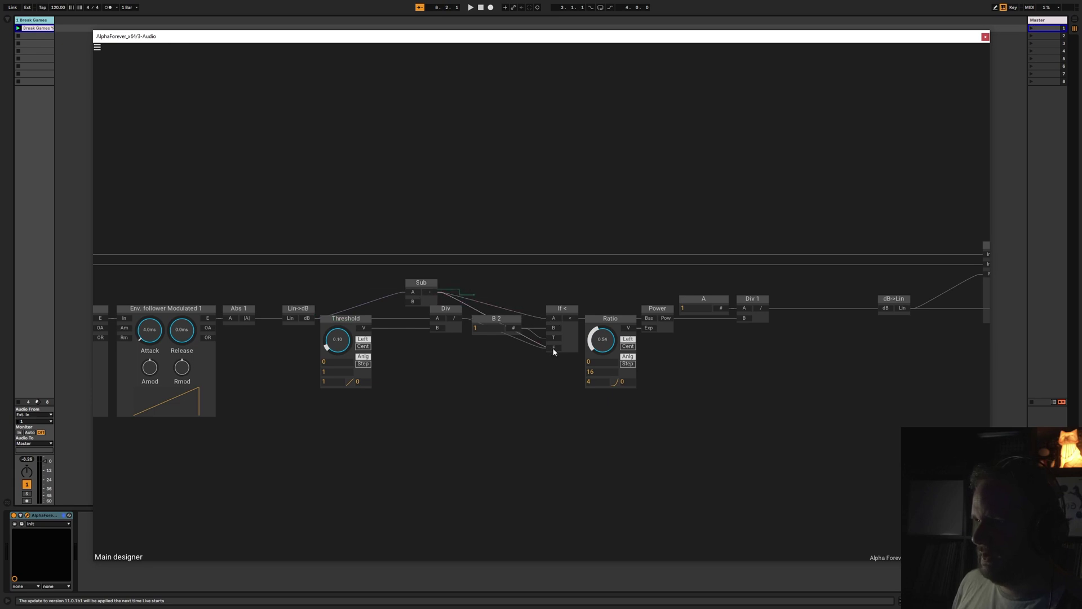
Delete the Div module beside Threshold, connect Threshold to Sub's B input, and place Sub in the freed spot.
click(445, 311)
key(Delete)
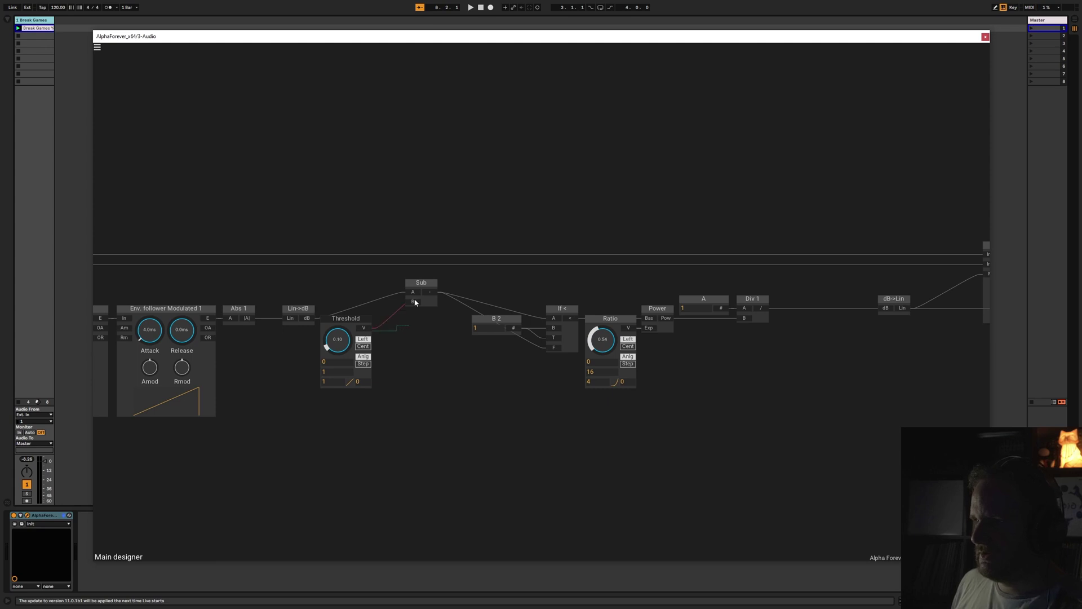
drag(415, 303, 415, 302)
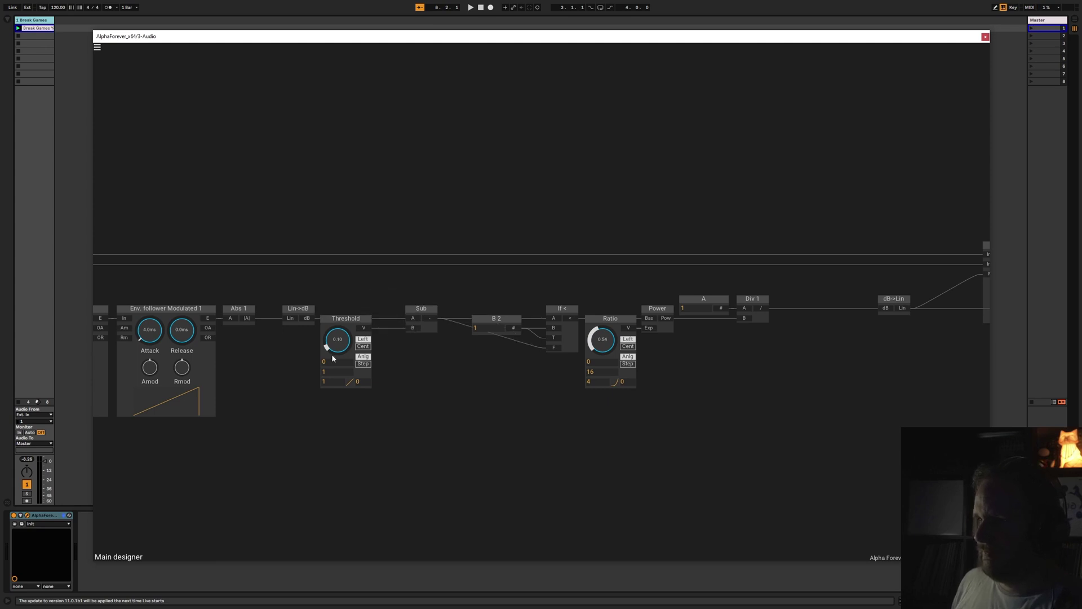
Set the Threshold knob's upper range value to -90 and its curve to 4.
double_click(331, 372)
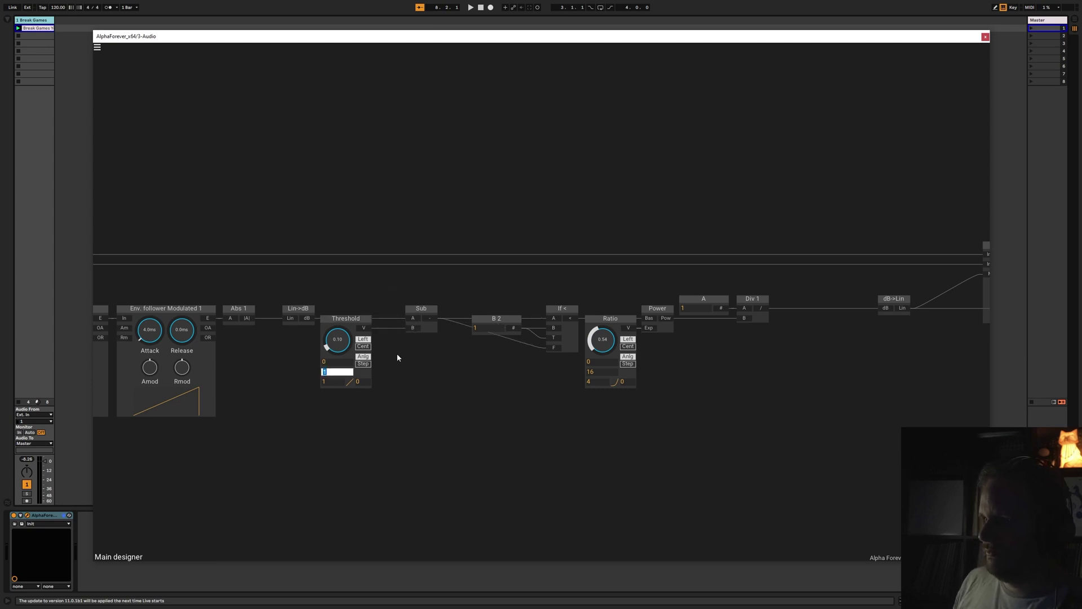
text(-90)
key(Return)
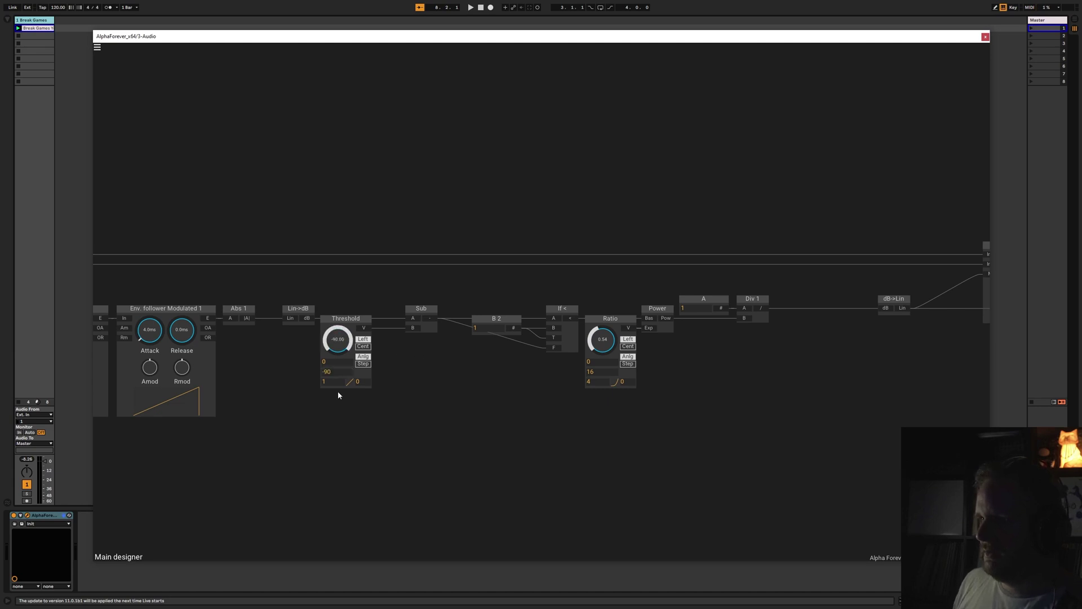
text(4)
key(Return)
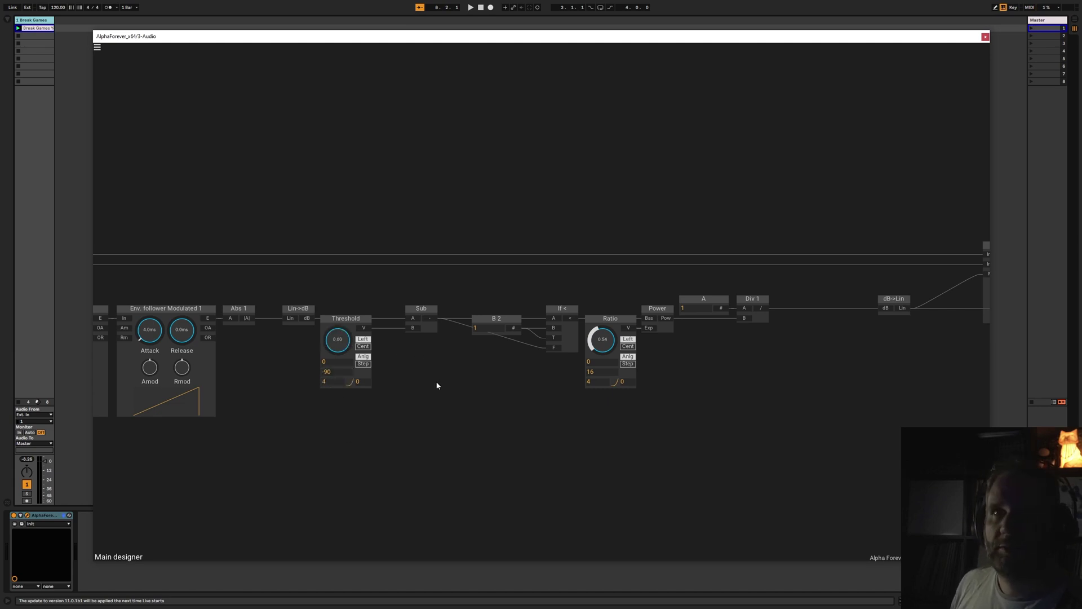
Move Sub, B 2 and If < closer to Threshold, and set the B 2 constant to 0.
drag(420, 309, 589, 384)
drag(562, 308, 524, 308)
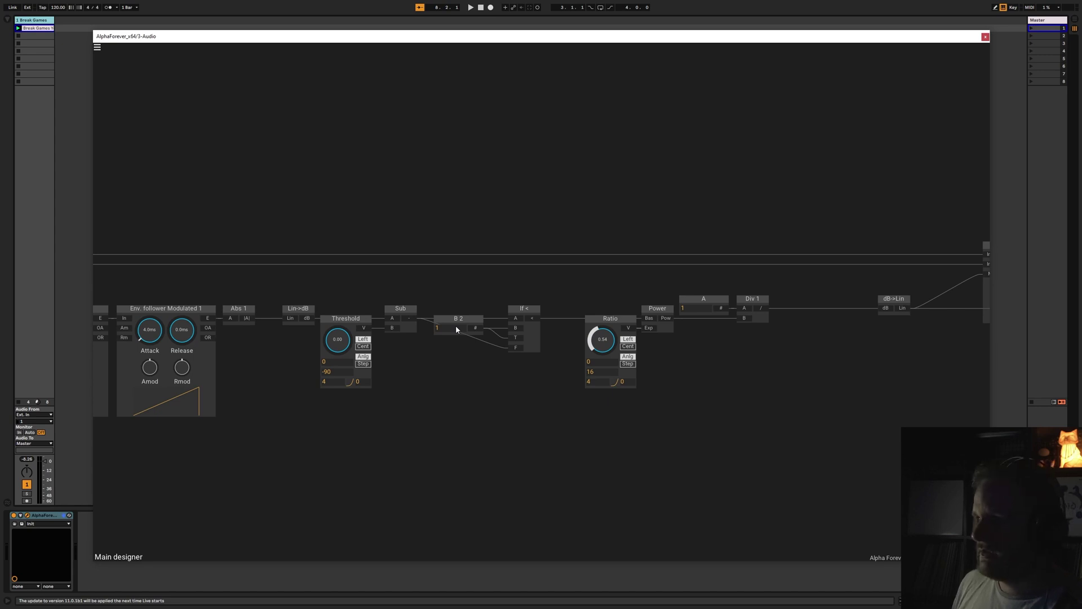
double_click(449, 328)
text(0)
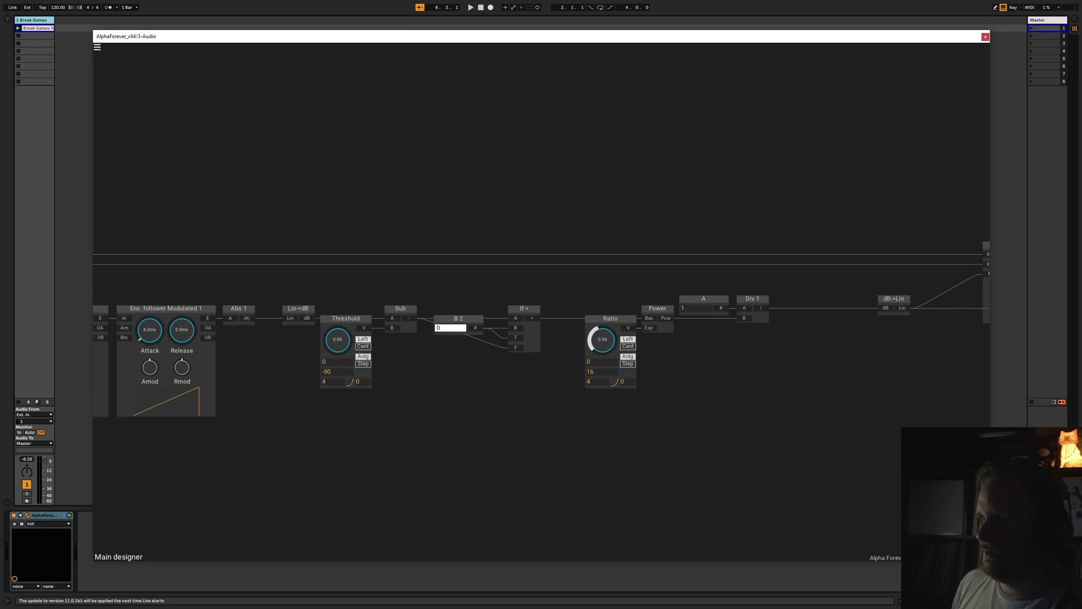
key(Return)
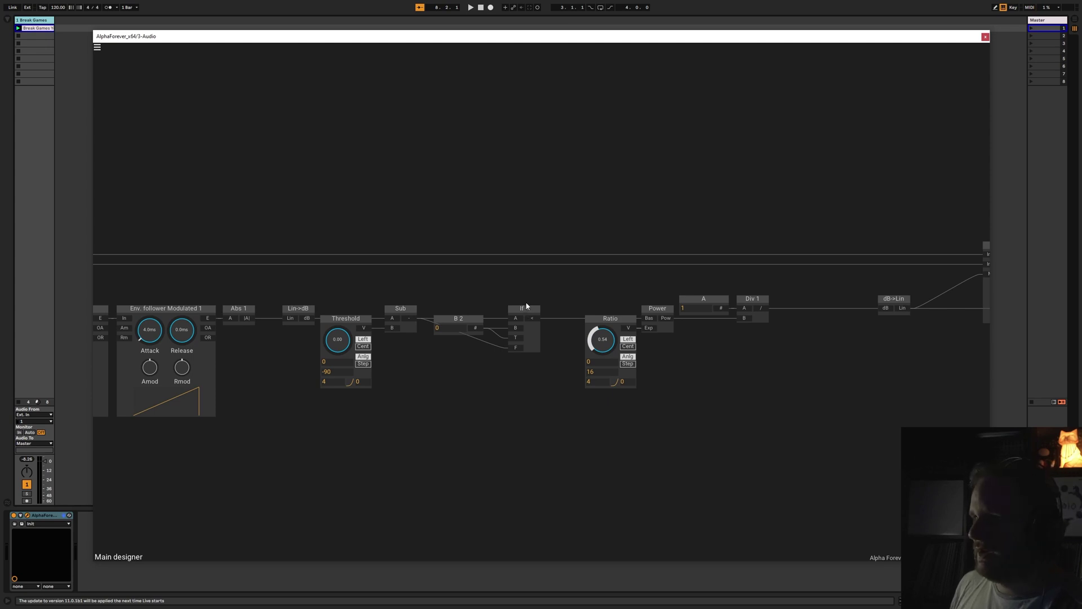
Move the Ratio knob module closer to If <.
scroll(535, 298, right, 2)
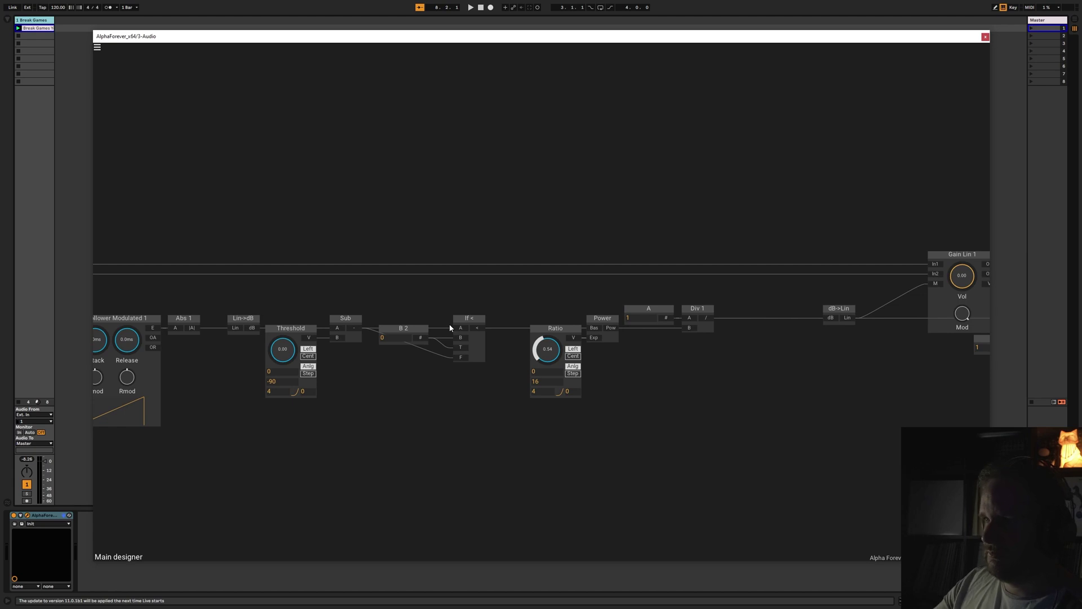
drag(537, 292, 502, 289)
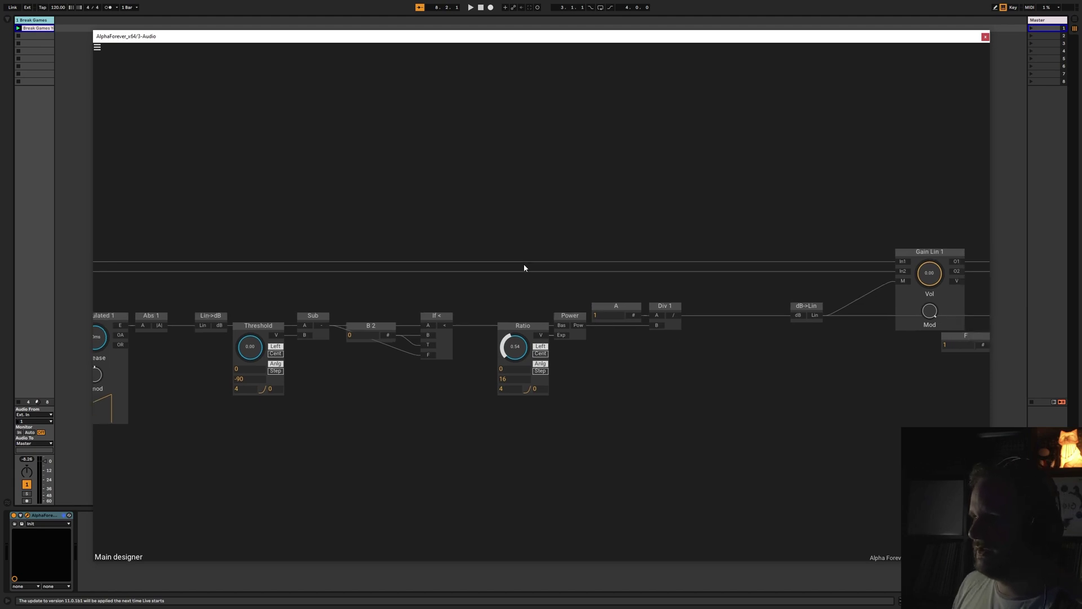
drag(518, 325, 481, 325)
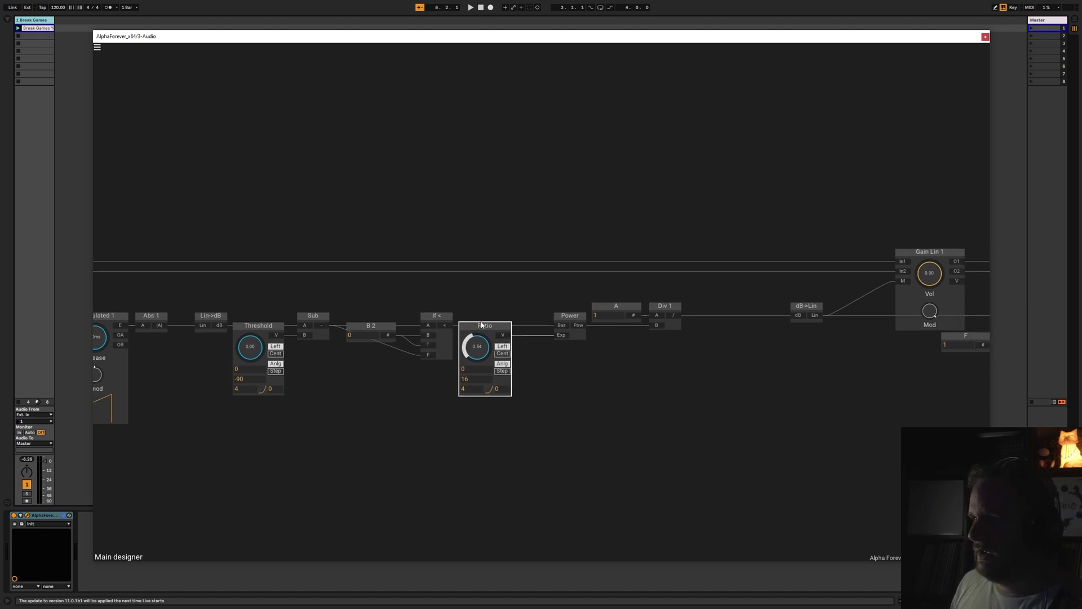
Replace the Power module with a Mul module that takes If < on A and Ratio on B.
right_click(539, 299)
click(623, 306)
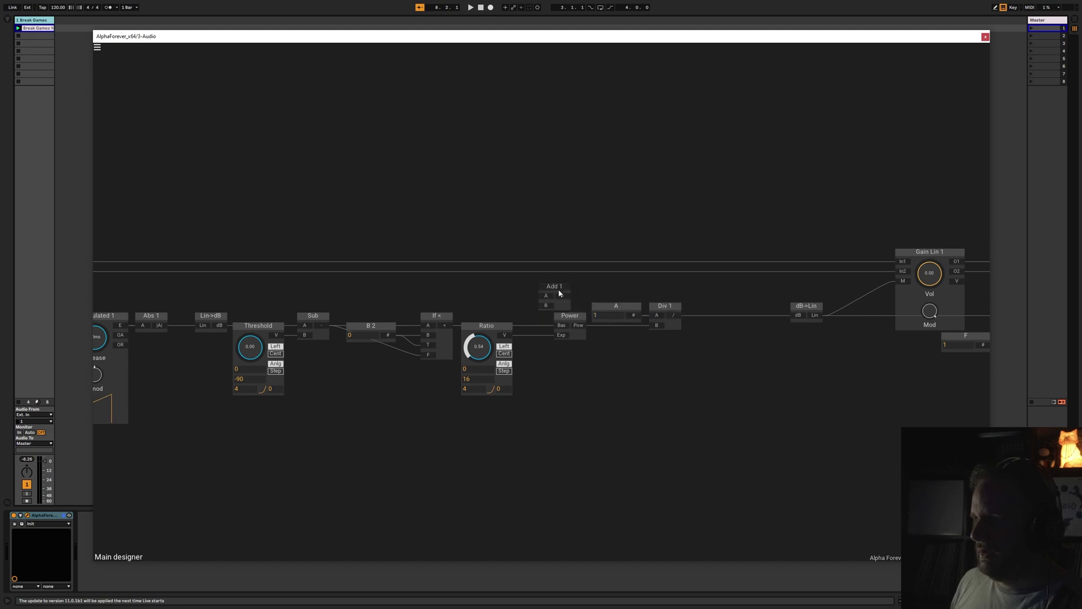
click(558, 293)
click(597, 305)
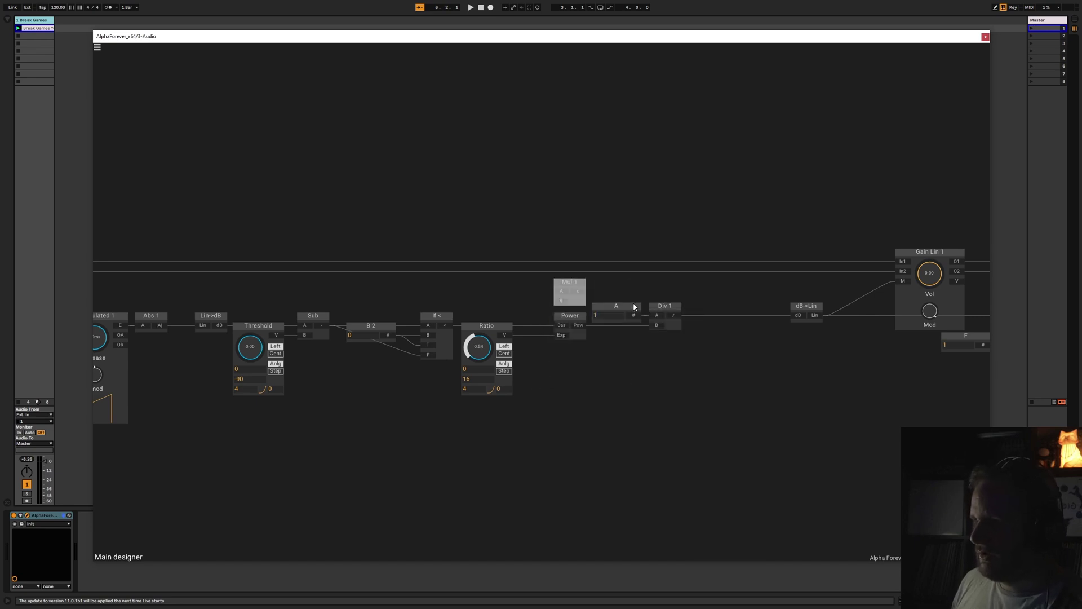
drag(449, 323, 505, 335)
click(560, 314)
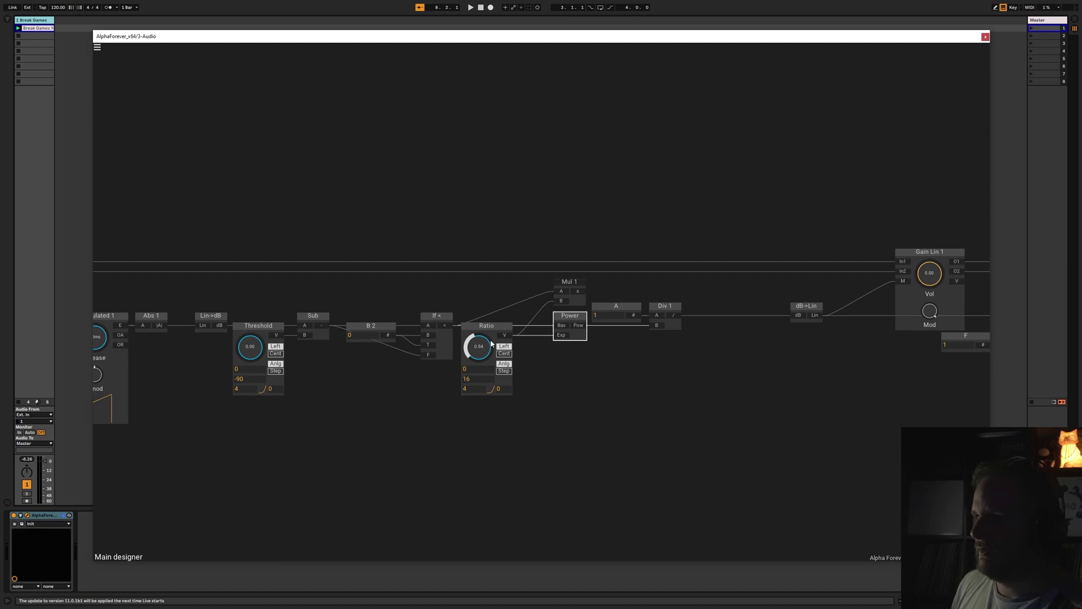
key(Delete)
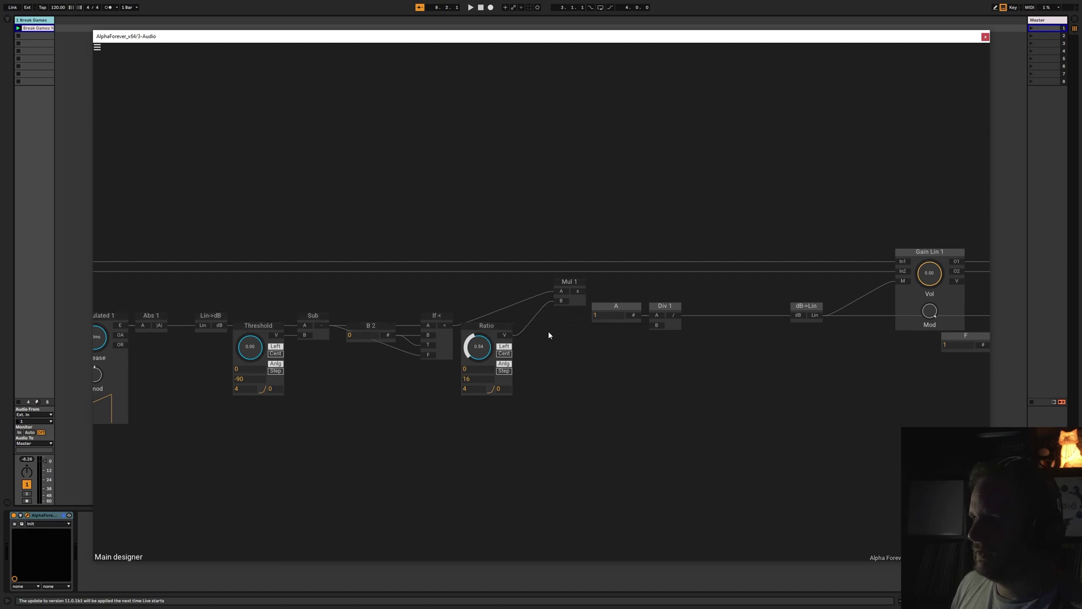
Delete the Div 1 module and its constant A.
click(667, 307)
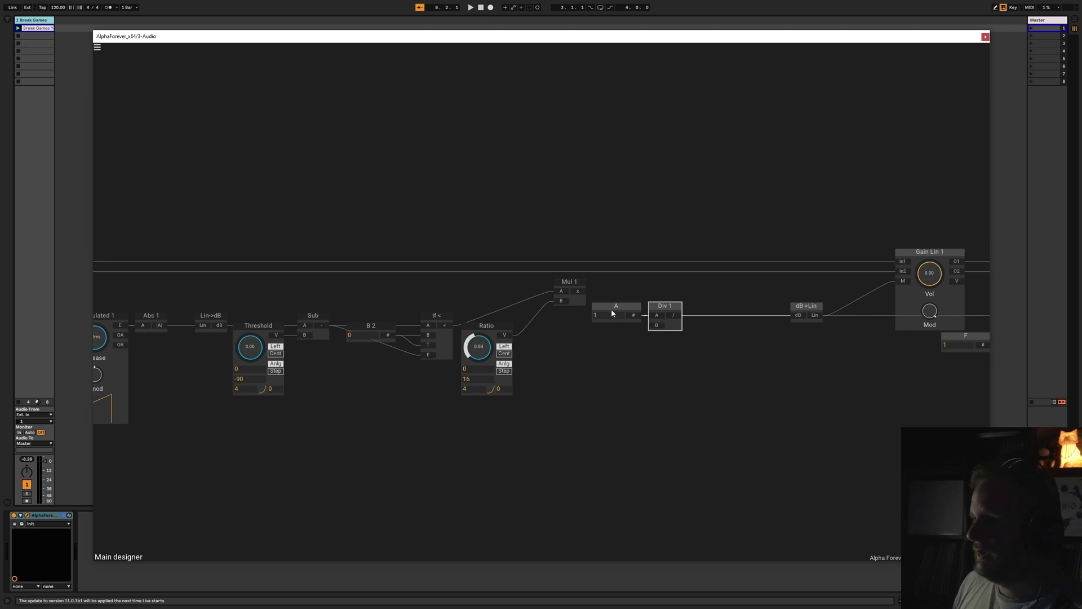
key(Delete)
click(615, 310)
key(Delete)
Add a second Sub module and connect Mul 1's output to its B input.
right_click(636, 313)
text(sub)
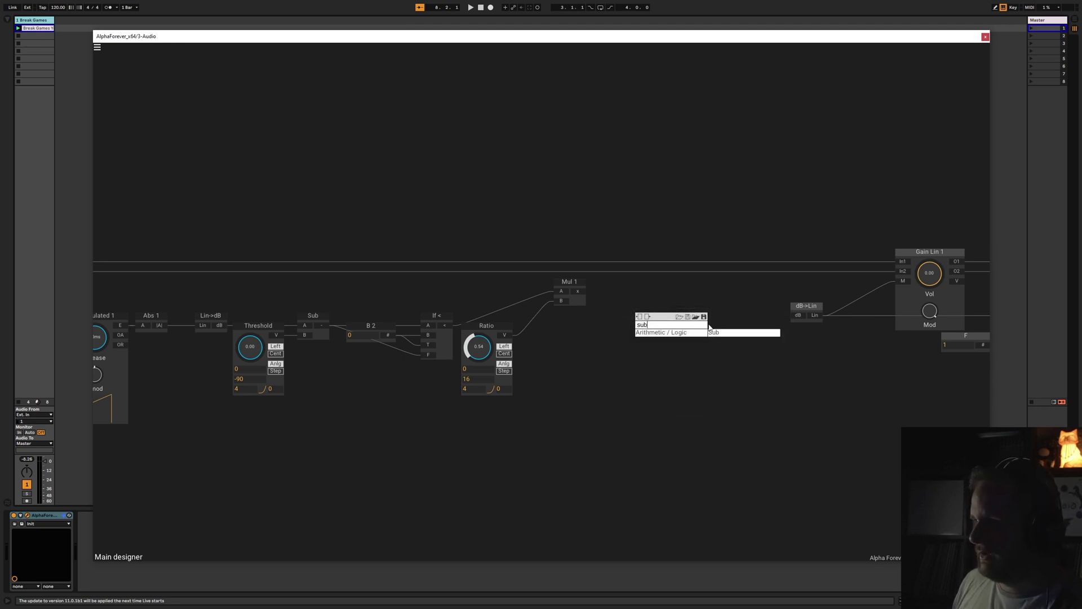
key(Return)
drag(638, 330, 639, 331)
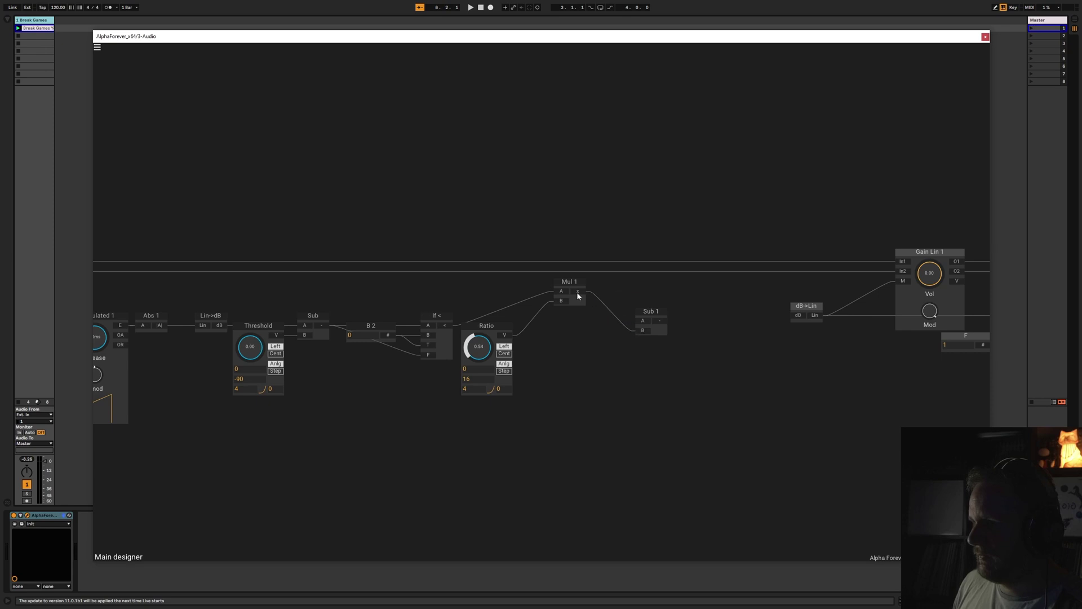
Line up Mul 1 and Sub 1 next to Ratio and connect Sub 1's output to dB->Lin.
drag(570, 281, 569, 321)
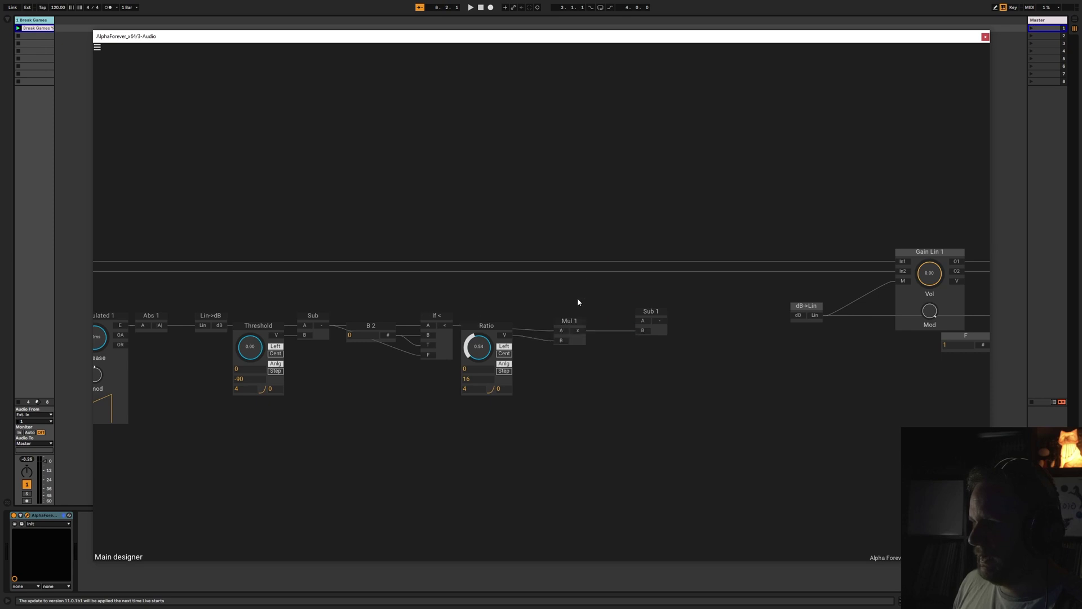
click(561, 333)
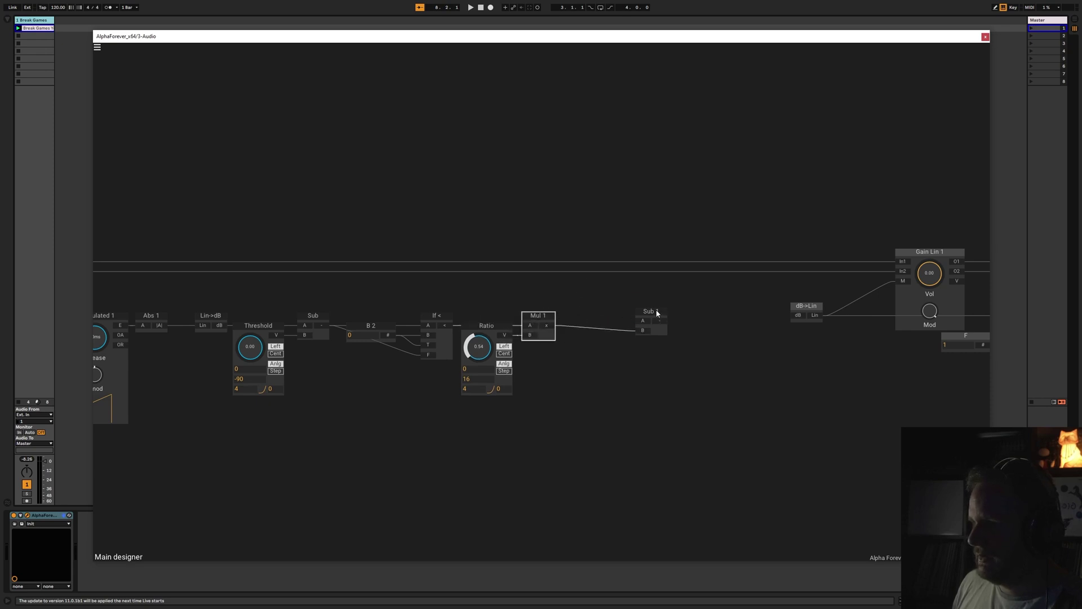
drag(656, 313, 793, 317)
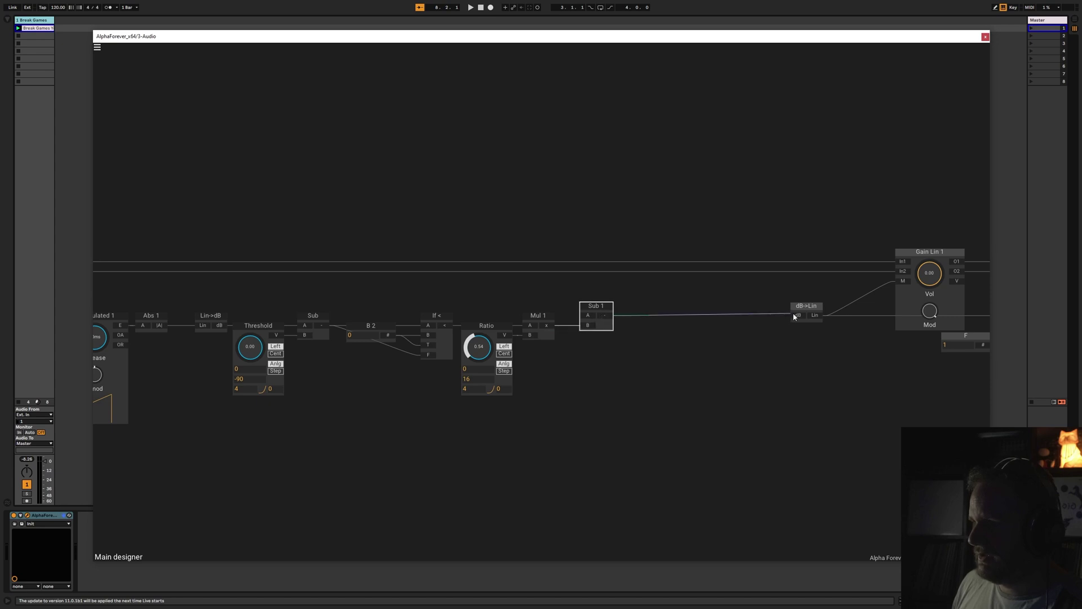
Move Mul 1 and Sub 1 together farther from Ratio, closer to dB->Lin.
scroll(733, 350, left, 4)
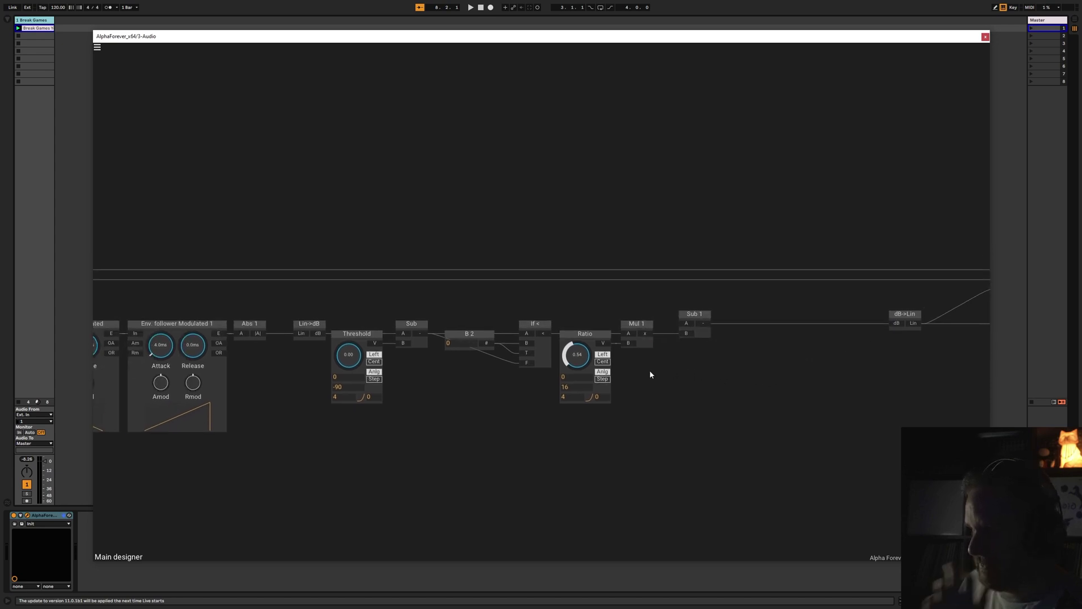
drag(612, 296, 803, 390)
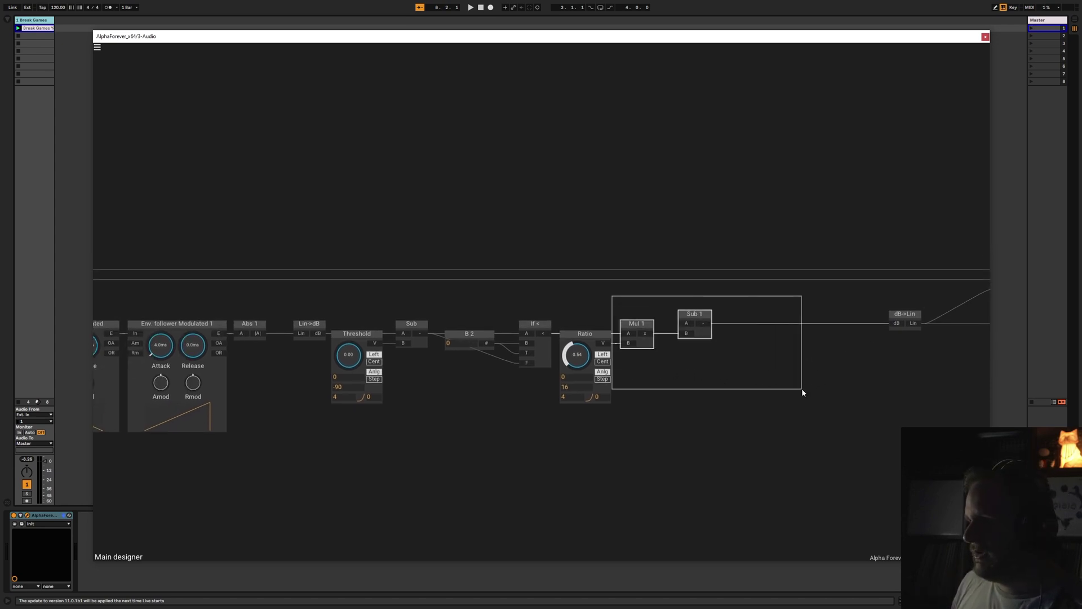
drag(637, 326, 747, 325)
click(671, 364)
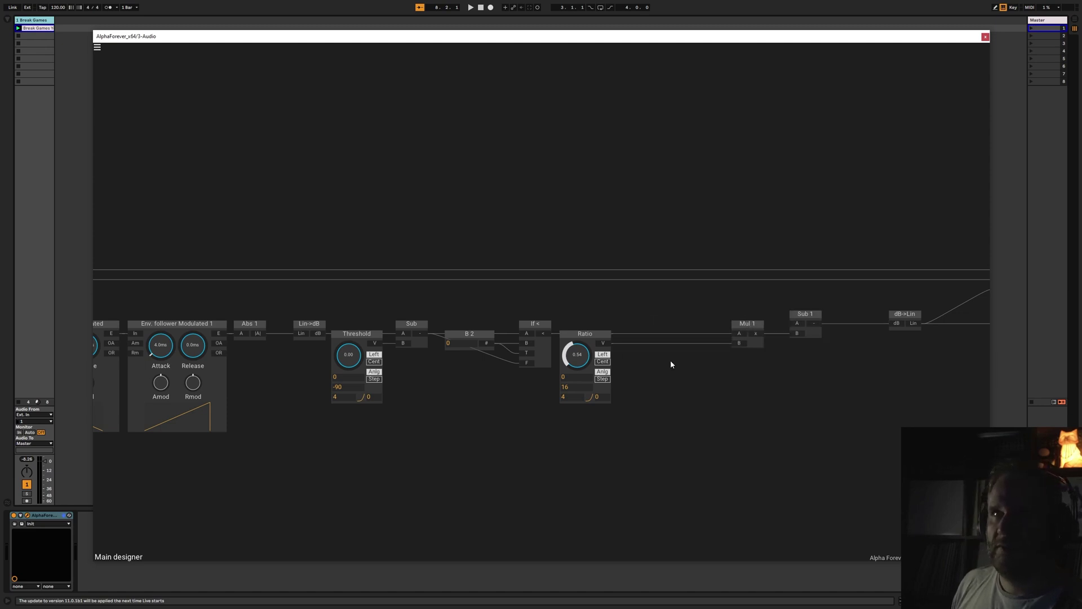
Set the Ratio knob's range from 1 to 64.
scroll(650, 376, up, 2)
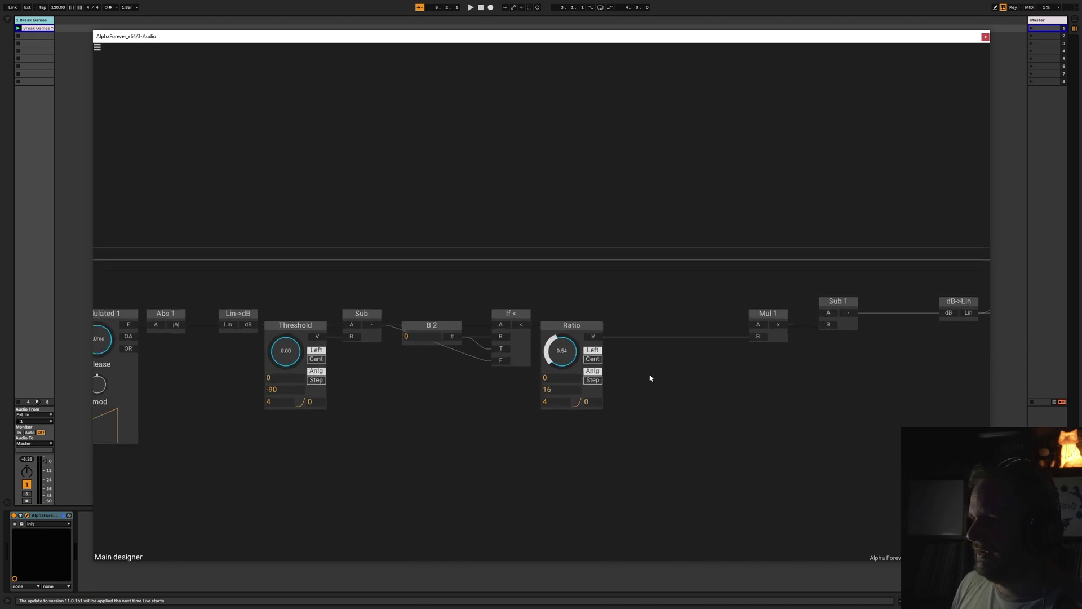
click(559, 381)
text(1)
key(Return)
click(553, 389)
text(64)
key(Return)
Add a Div module after Ratio, connect Ratio to its B input, and disconnect Ratio from Mul 1.
right_click(632, 364)
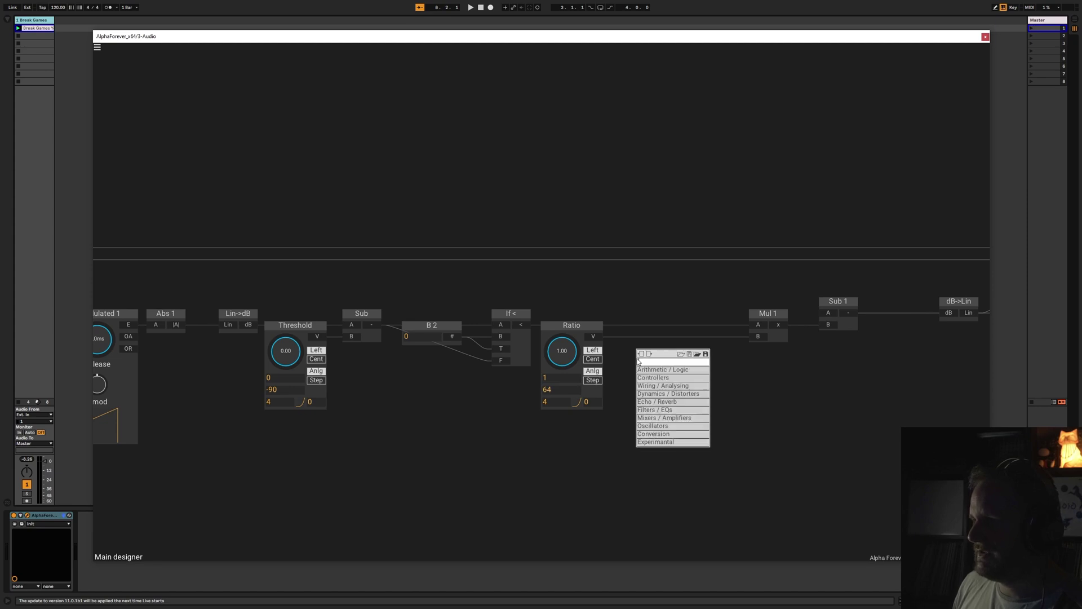
text(div)
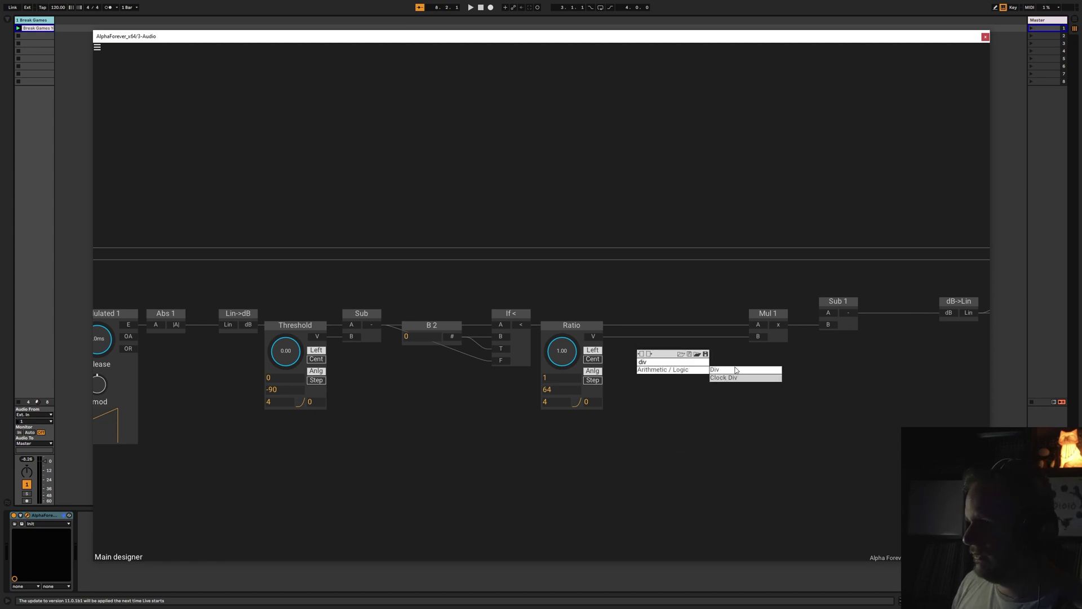
click(734, 370)
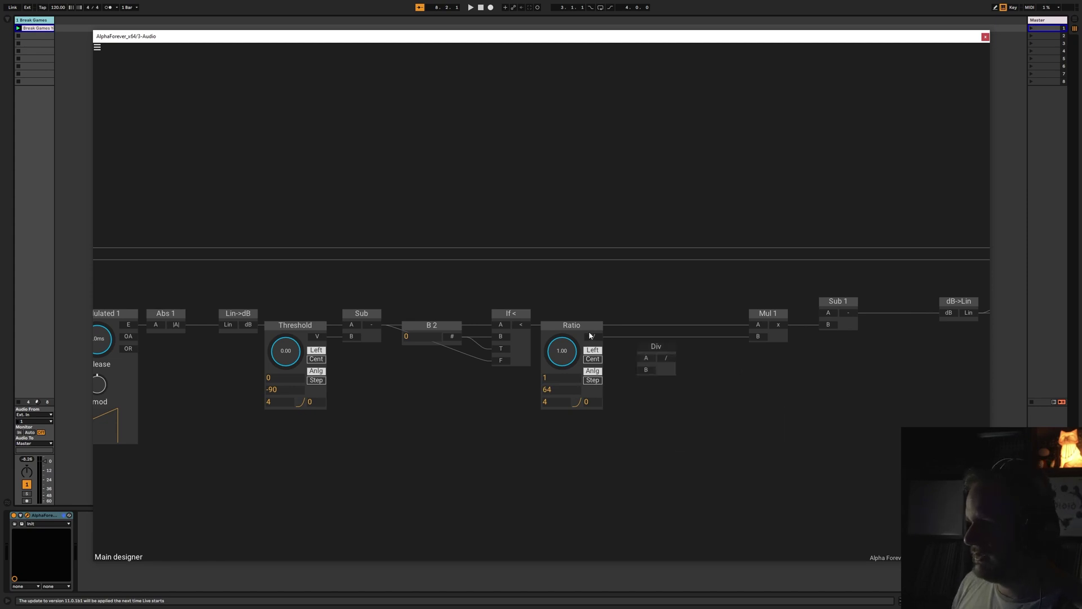
click(640, 370)
drag(758, 337, 704, 332)
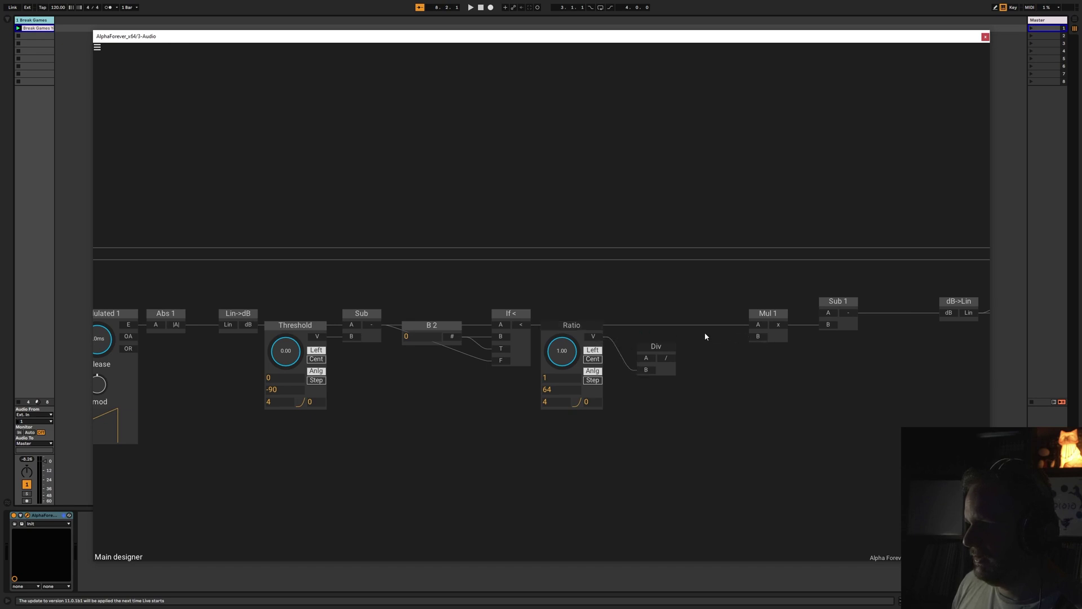
Lower Ratio, add a constant 1 to Div's A input, and route Div through a new 1-X module into Mul 1's B.
drag(572, 325, 571, 358)
double_click(673, 357)
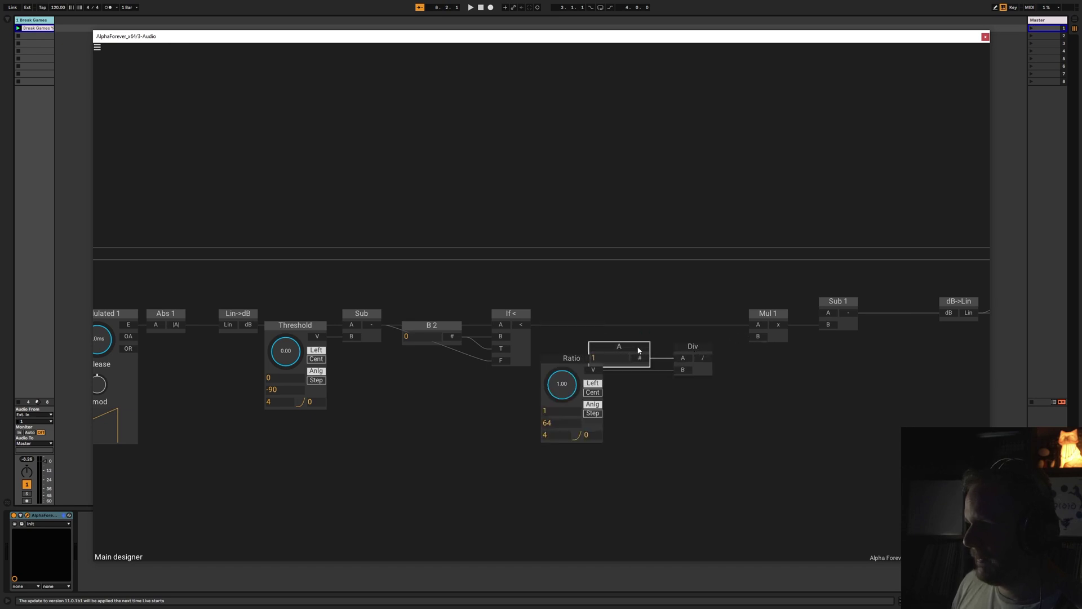
text(1)
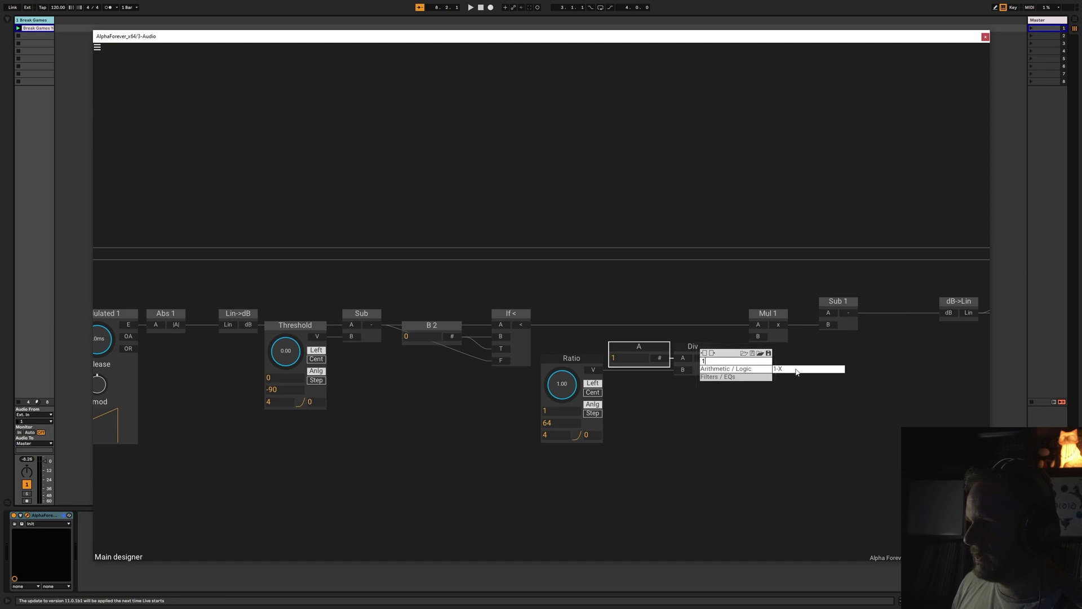
click(797, 370)
drag(722, 351, 758, 336)
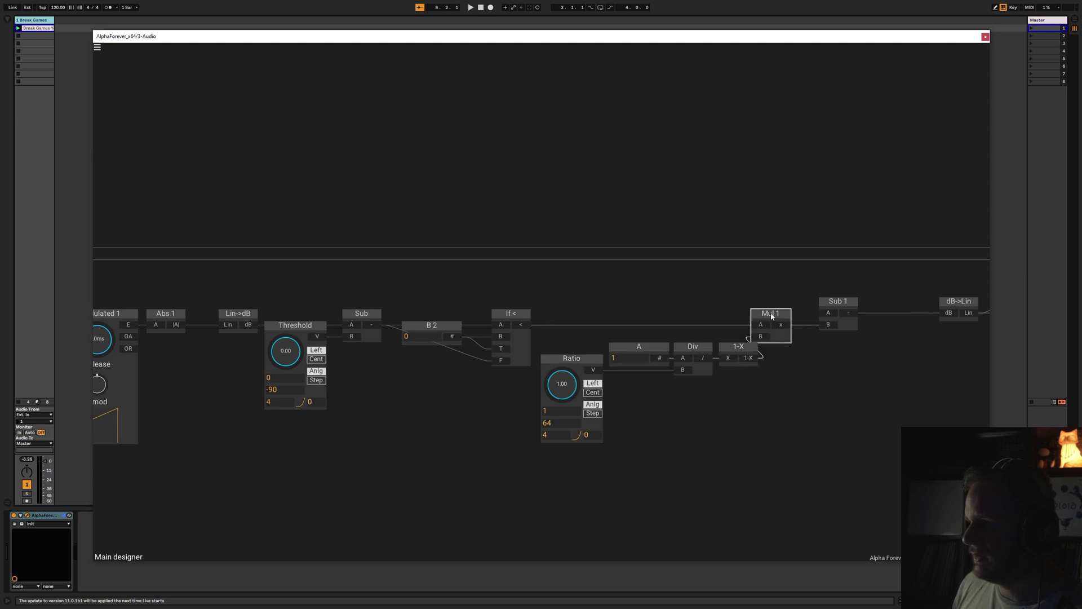
Move the dB->Lin and Gain Lin 1 modules closer to Sub 1.
scroll(718, 276, down, 3)
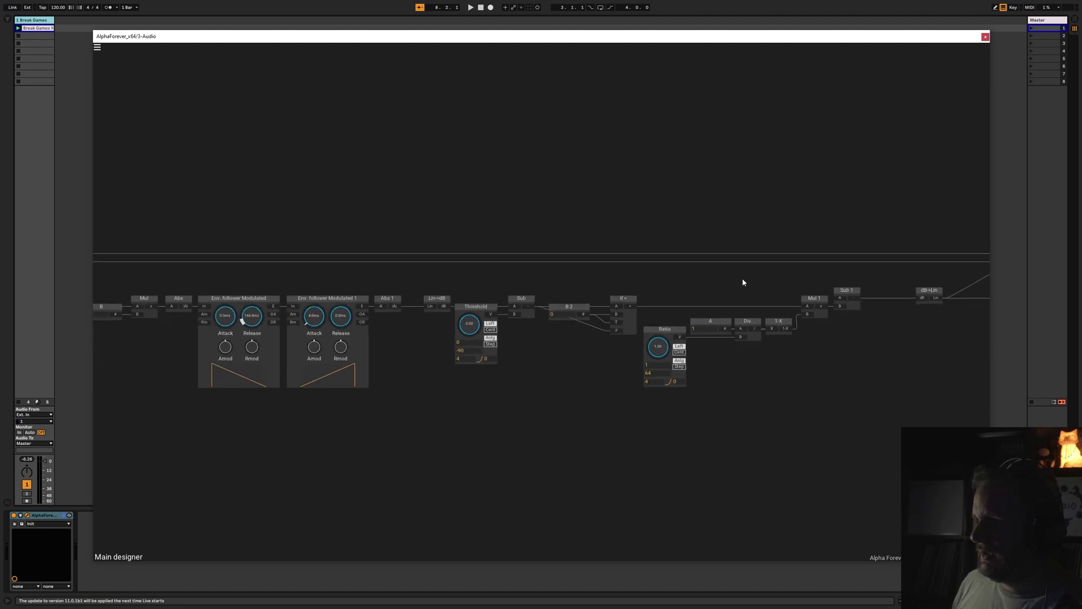
scroll(700, 259, down, 3)
drag(699, 263, 570, 299)
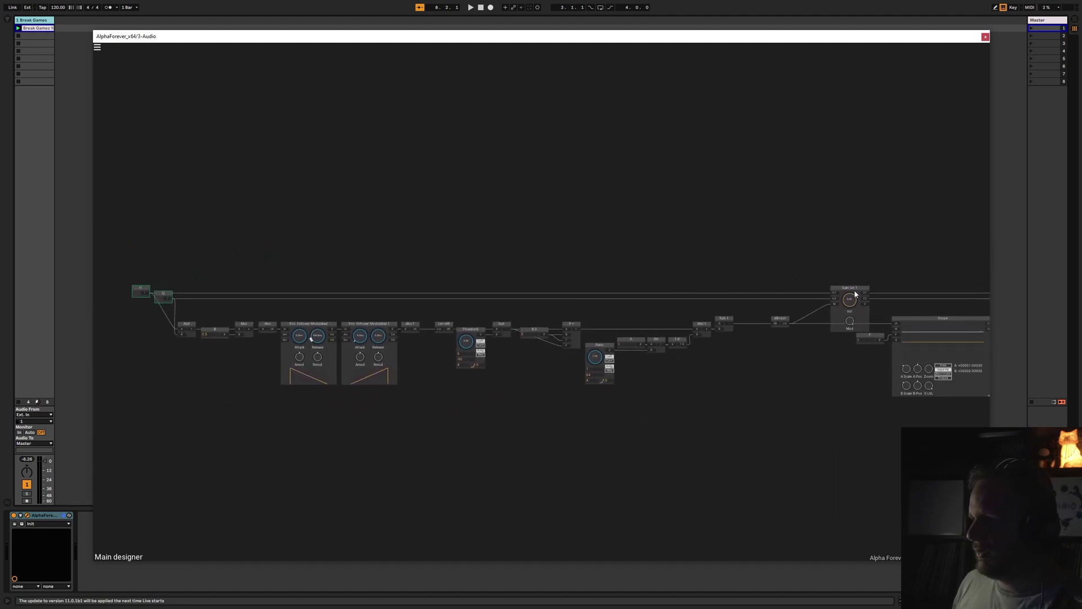
drag(851, 287, 822, 287)
drag(756, 259, 860, 374)
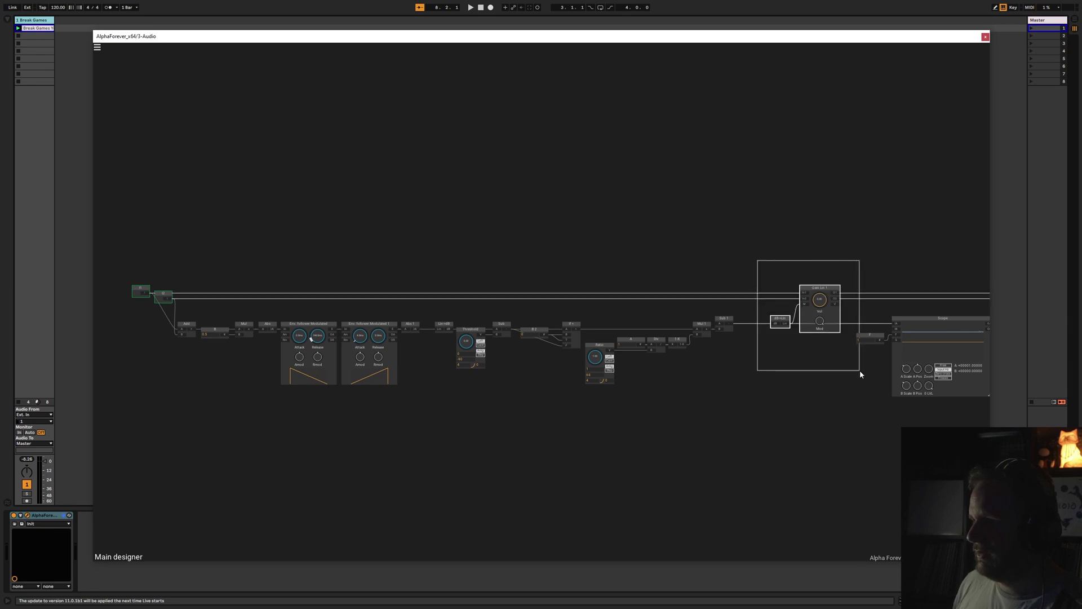
drag(828, 293, 799, 289)
click(743, 261)
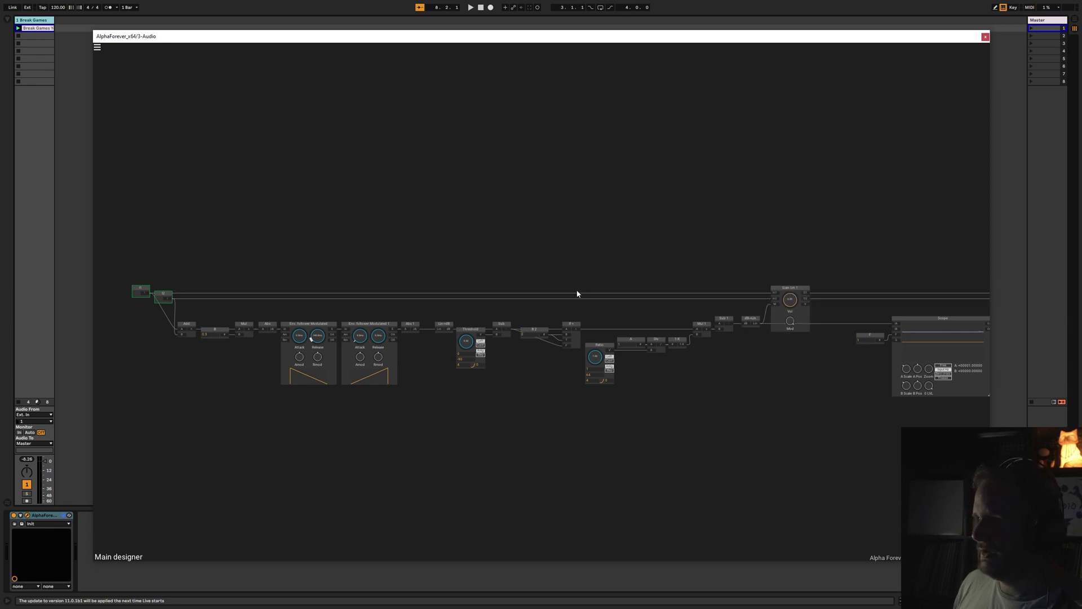
Play the clip while setting Threshold to -16.07, Ratio to 35.46 and a longer Attack on the second envelope follower, and stop playback.
click(472, 10)
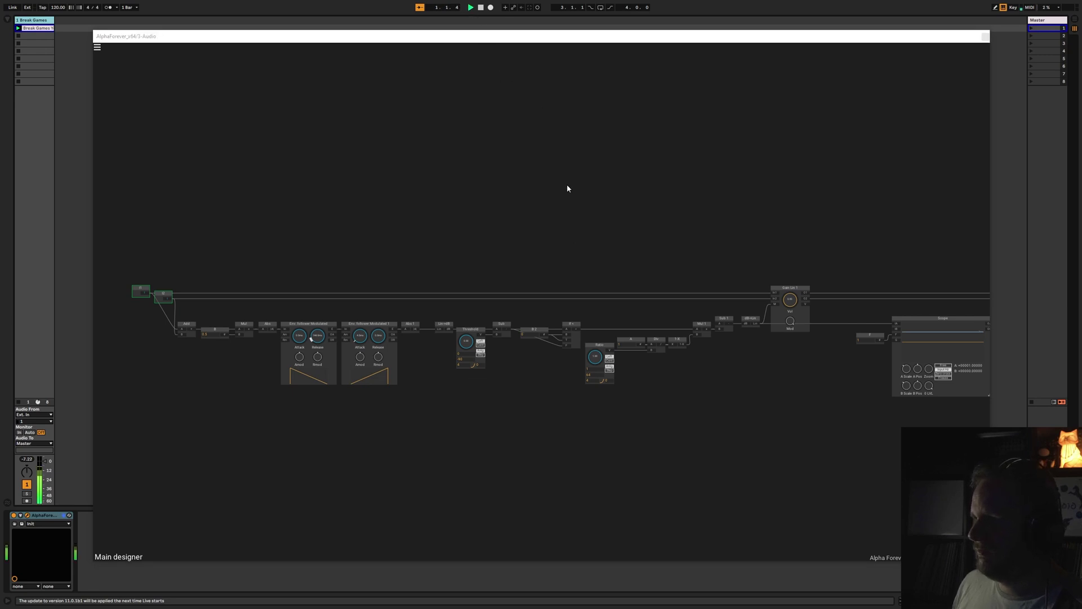
scroll(568, 186, up, 3)
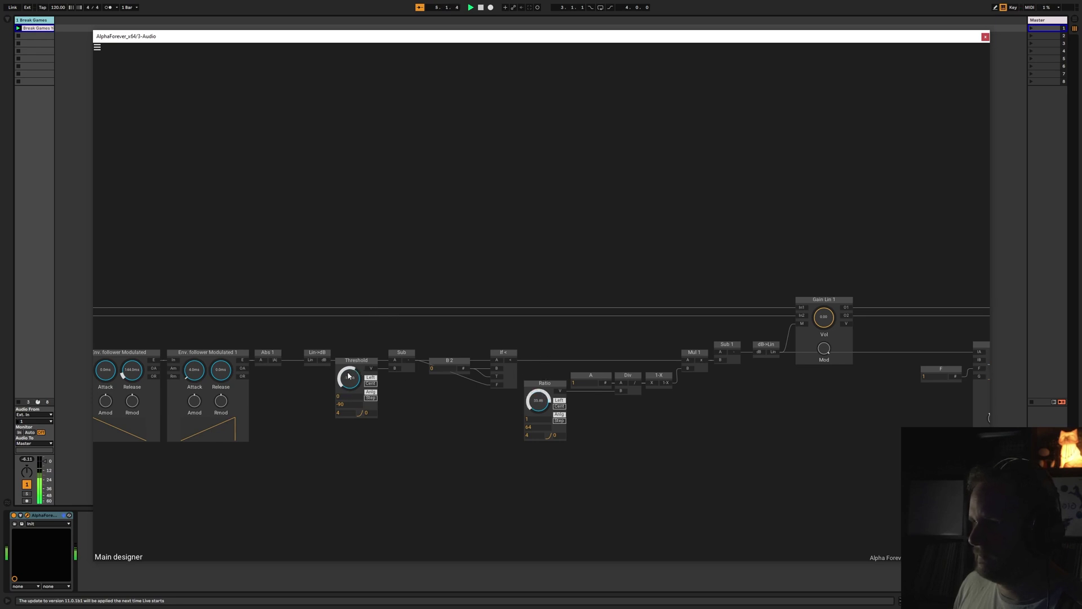
scroll(433, 283, down, 2)
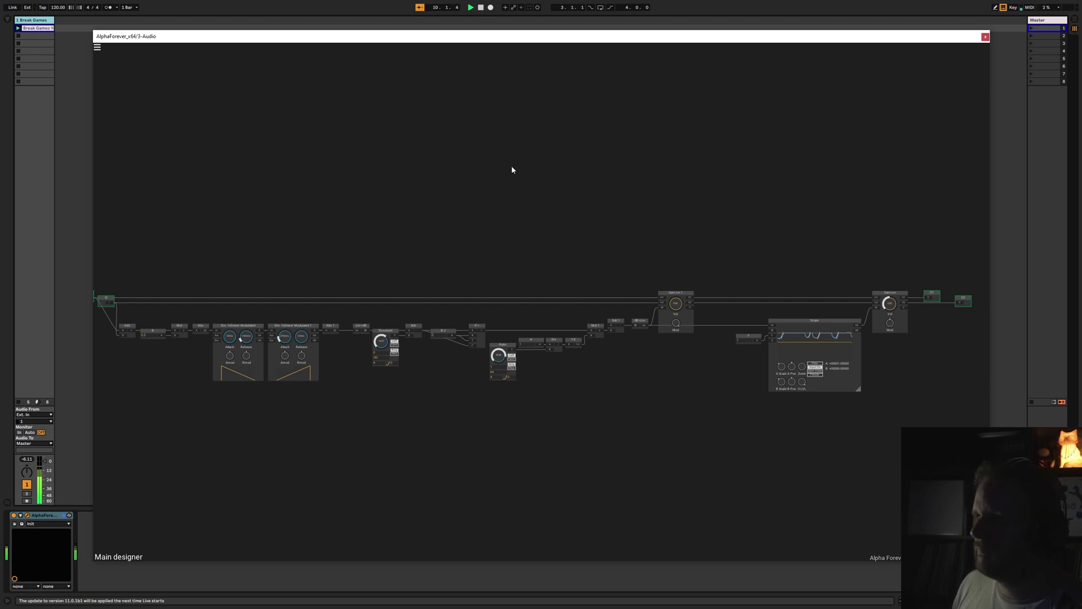
click(481, 7)
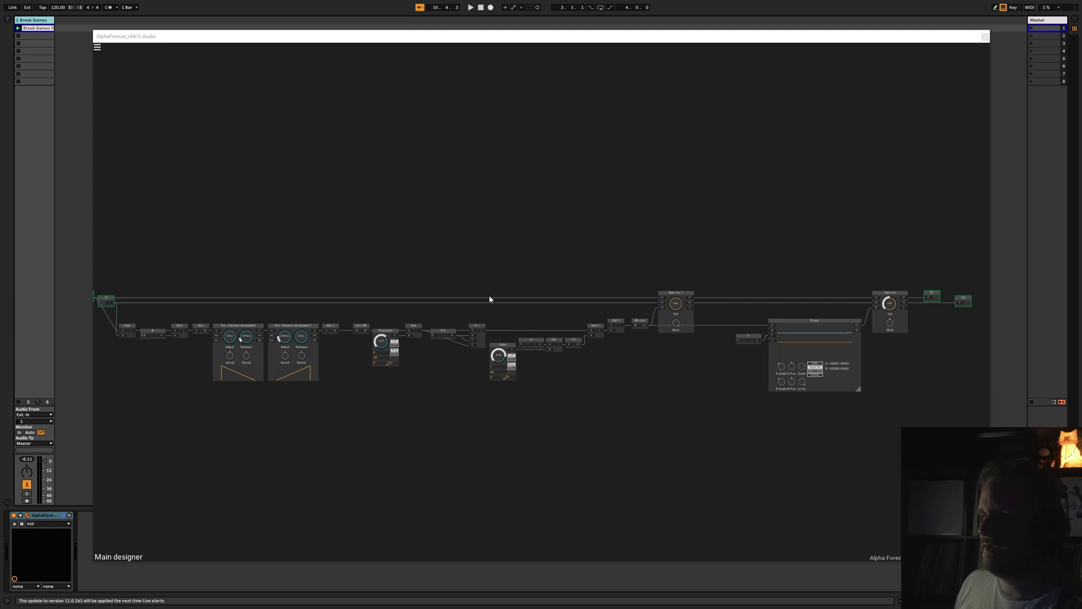
Delete the If < module and its B 2 zero constant between Sub and Mul 1.
scroll(489, 298, up, 10)
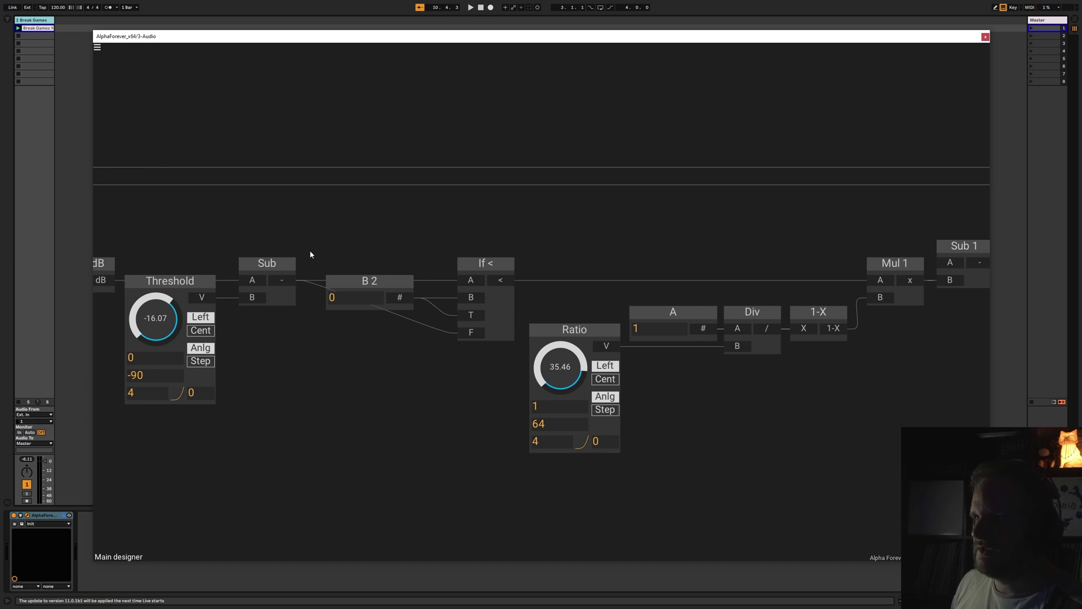
drag(310, 254, 546, 363)
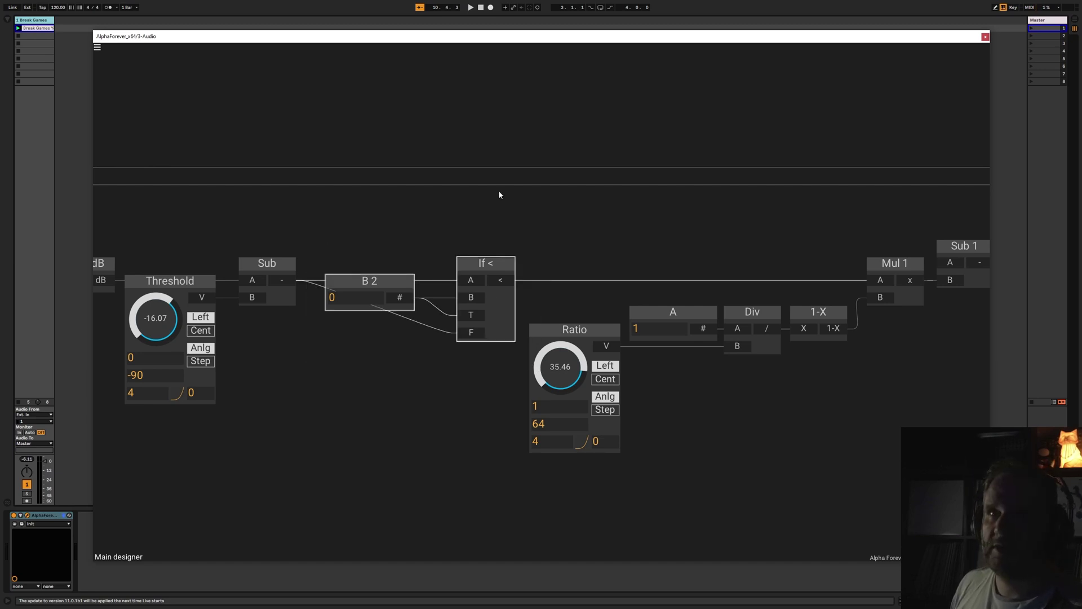
click(466, 246)
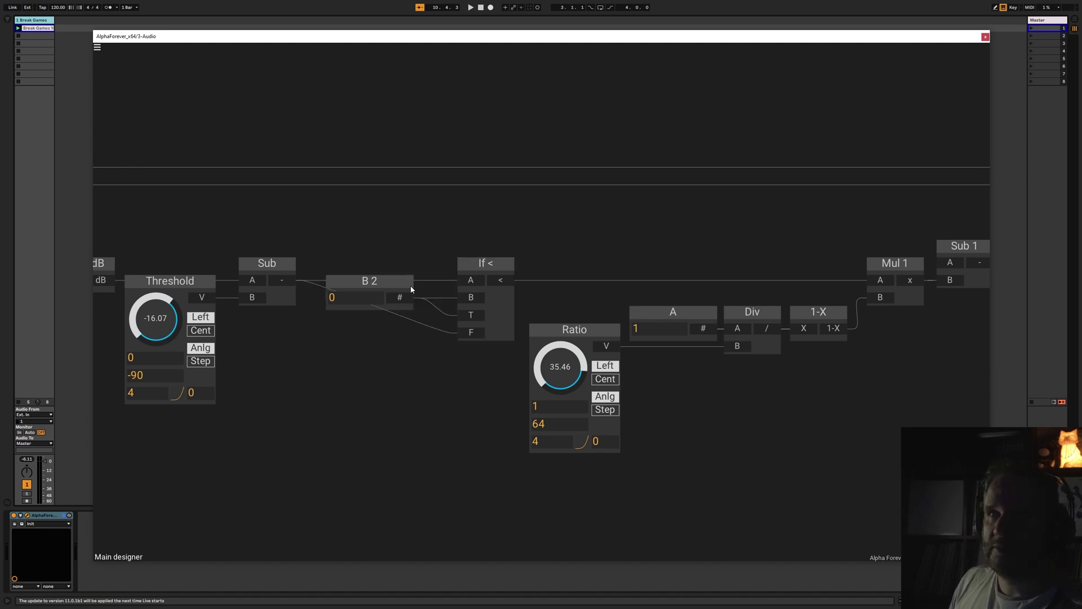
drag(305, 221, 556, 384)
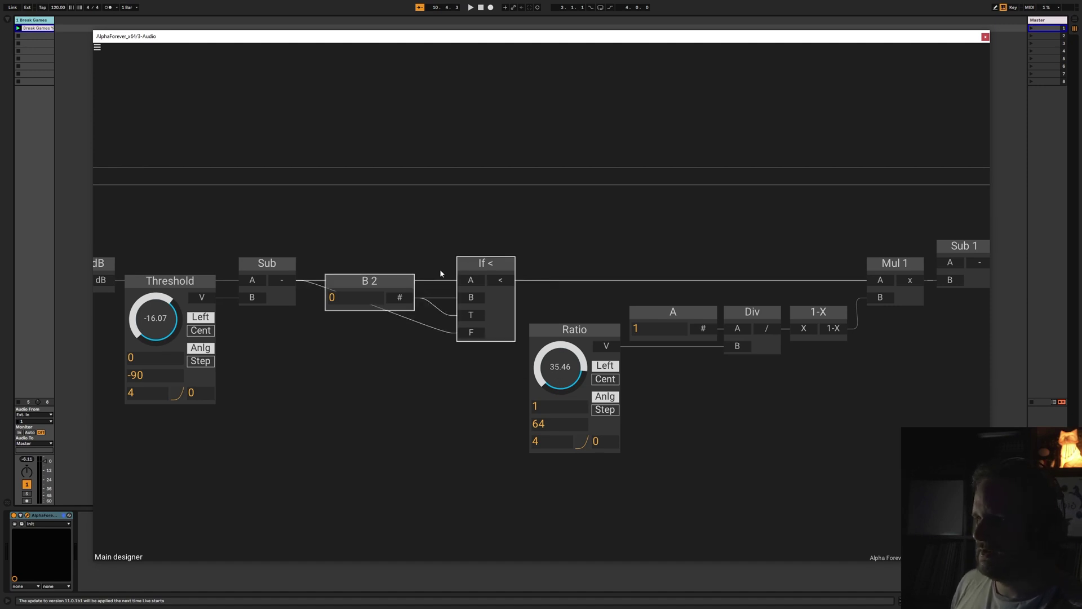
key(Delete)
Add an Abs module and an Add module in the gap after Sub.
right_click(344, 317)
text(abs)
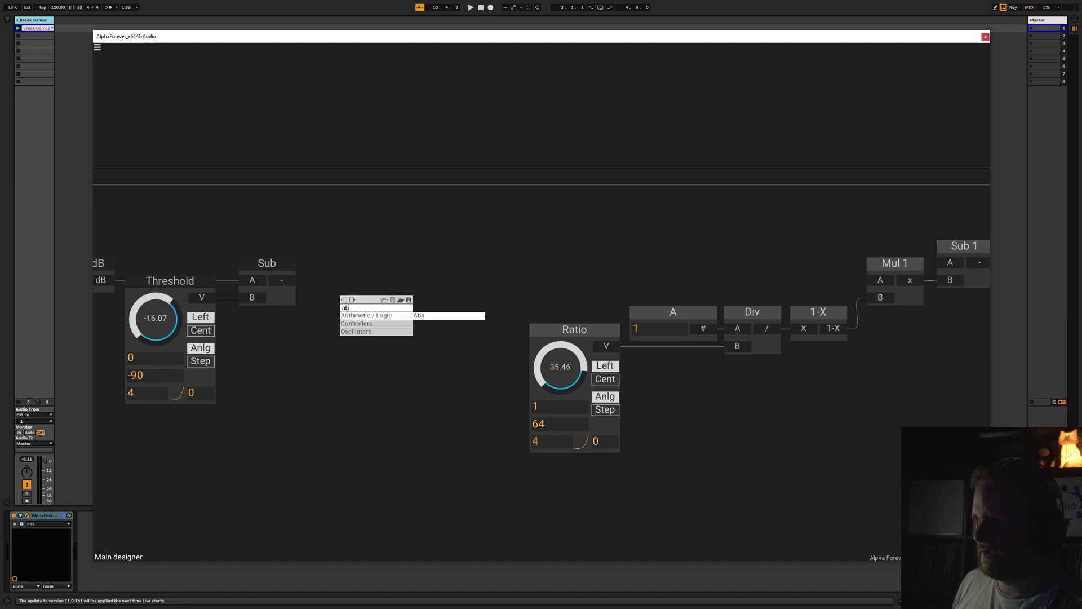
key(Return)
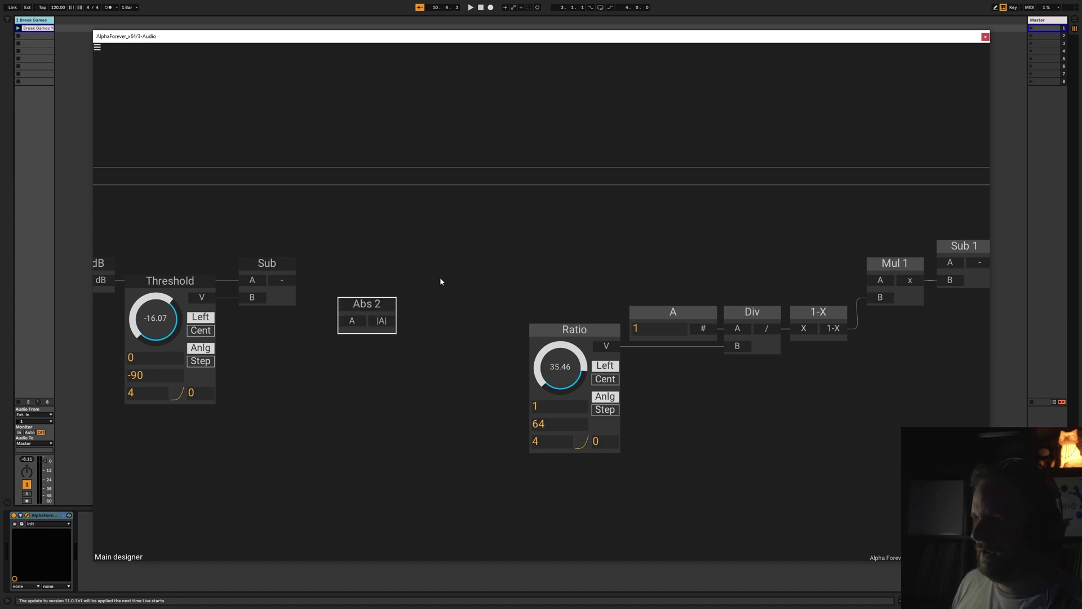
right_click(440, 277)
key(Escape)
click(361, 272)
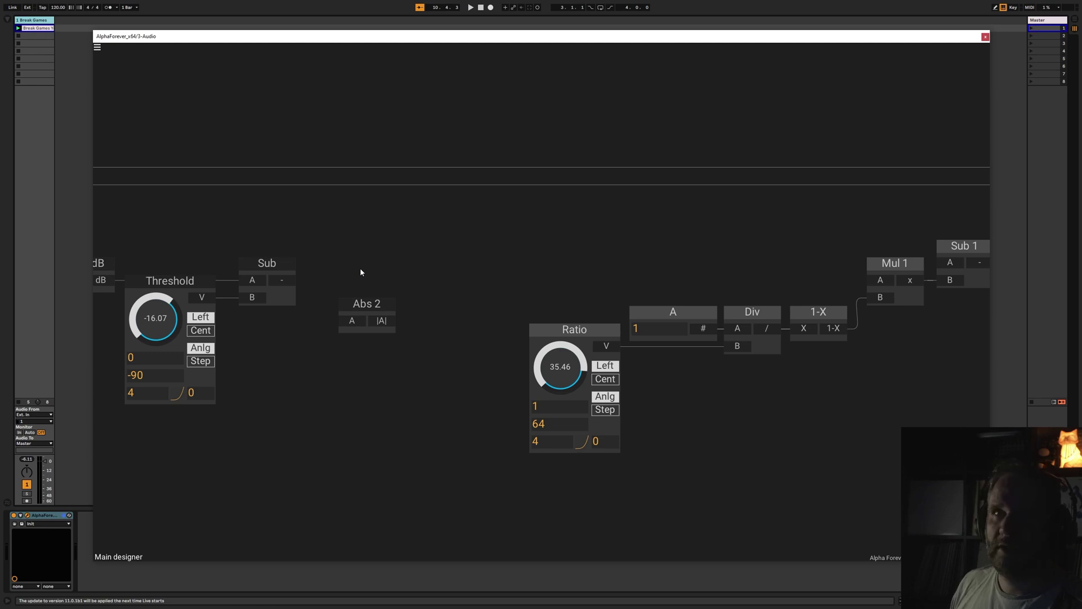
right_click(431, 275)
text(add)
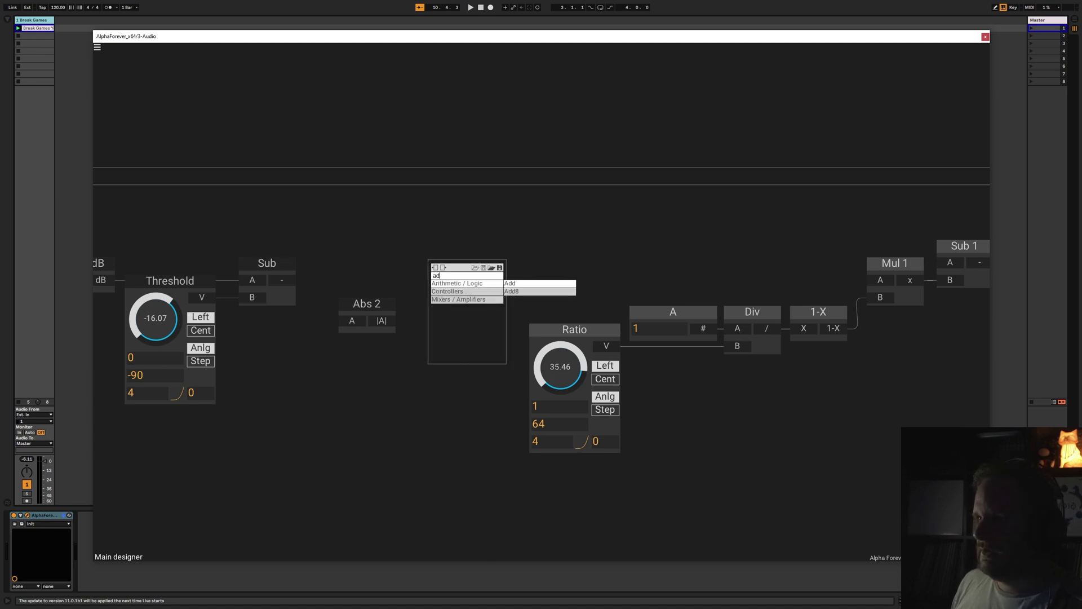
key(Return)
Wire Sub to Abs 2 and Add 1's A input, feed Abs 2 into Add 1's B, and move both modules closer to Sub.
drag(282, 279, 381, 320)
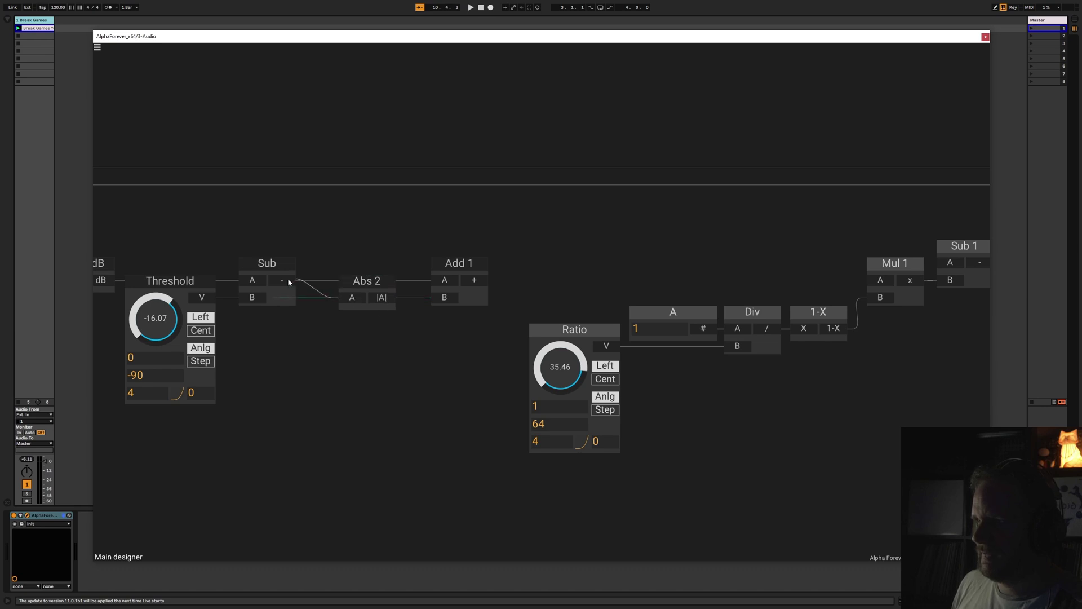
drag(363, 285, 344, 285)
drag(452, 267, 425, 262)
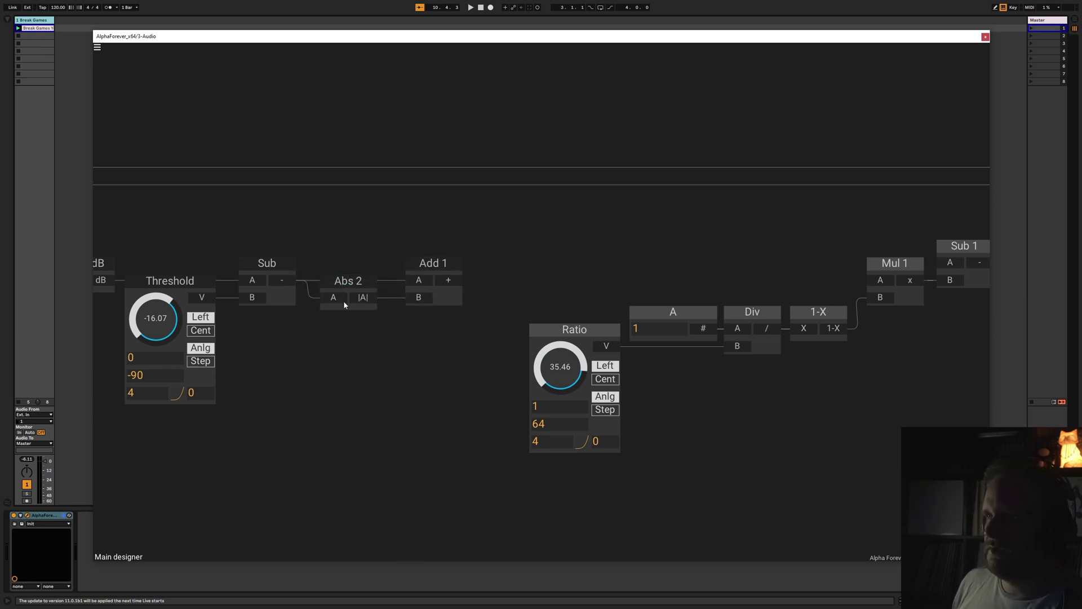
mouse_move(344, 305)
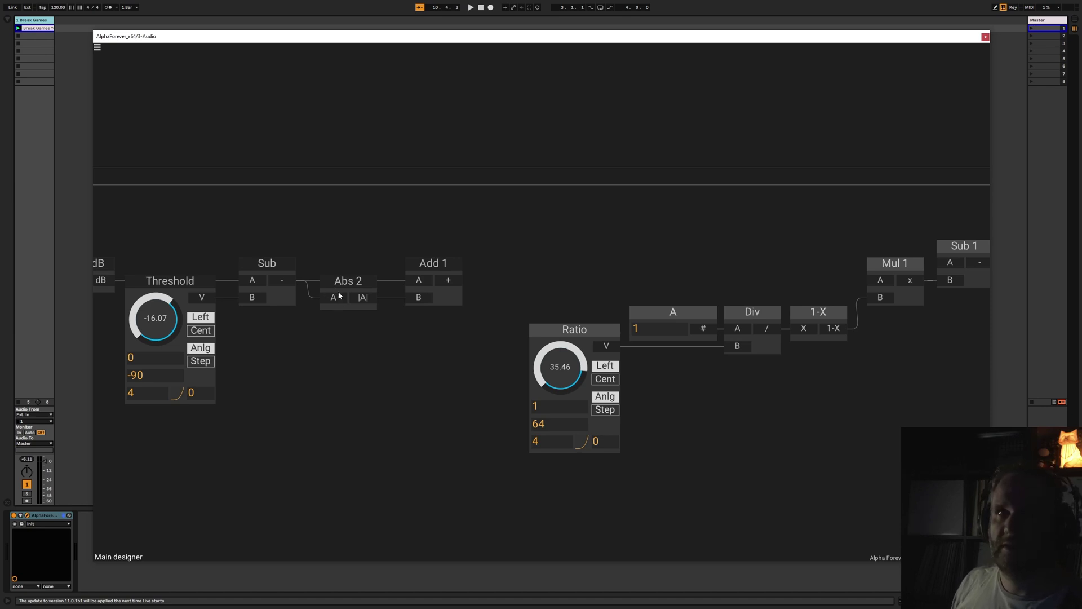
Add a Mul module after Add 1, connected from Add 1's output to its A input.
scroll(416, 272, down, 2)
scroll(416, 272, right, 2)
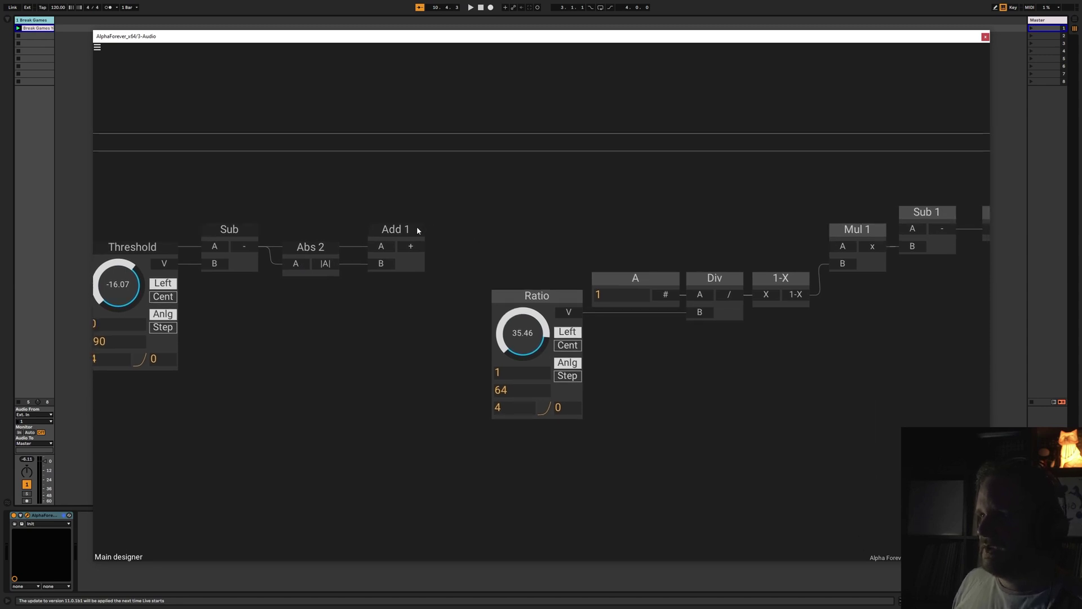
scroll(405, 237, up, 1)
scroll(406, 237, right, 3)
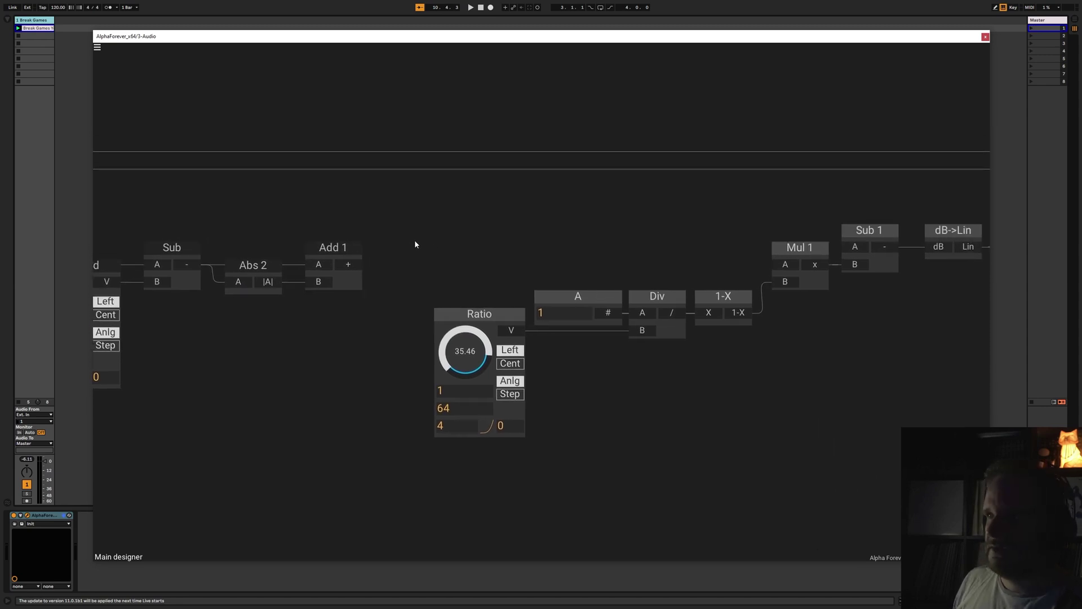
right_click(352, 264)
text(mul)
click(451, 277)
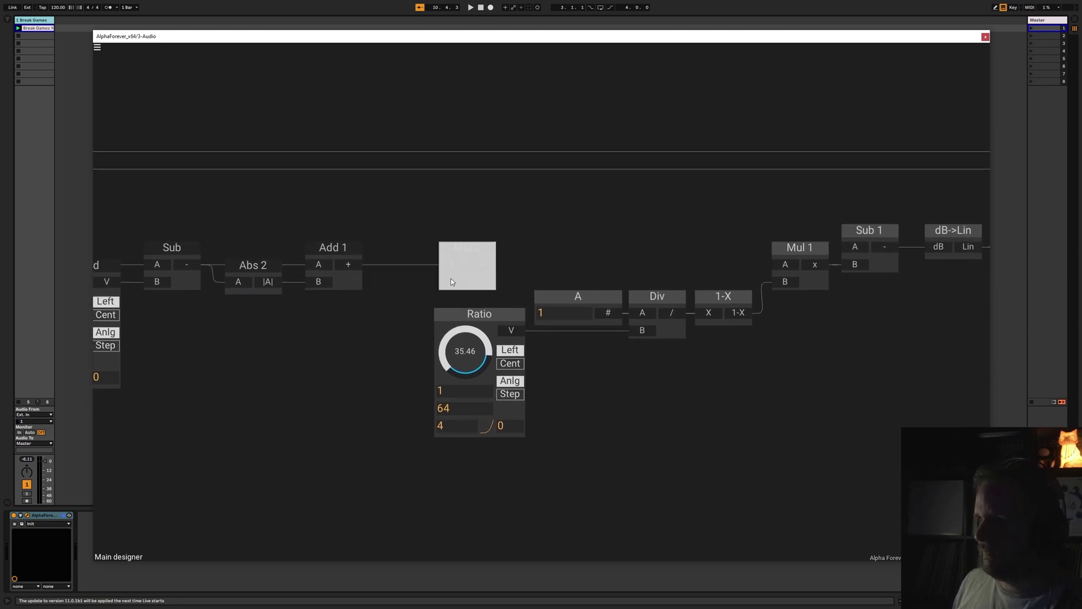
drag(456, 250, 484, 251)
Create a constant on Mul 2's B input, set it to 0.5, and shift both modules clear of Add 1.
double_click(479, 281)
drag(395, 271, 400, 270)
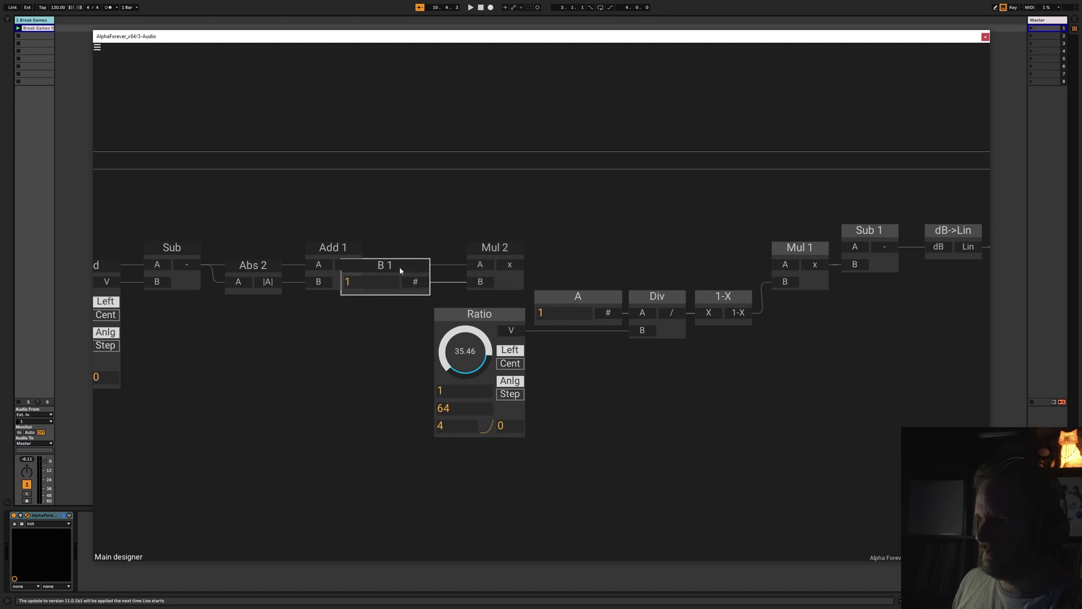
shift+click(498, 251)
drag(497, 251, 543, 251)
double_click(426, 282)
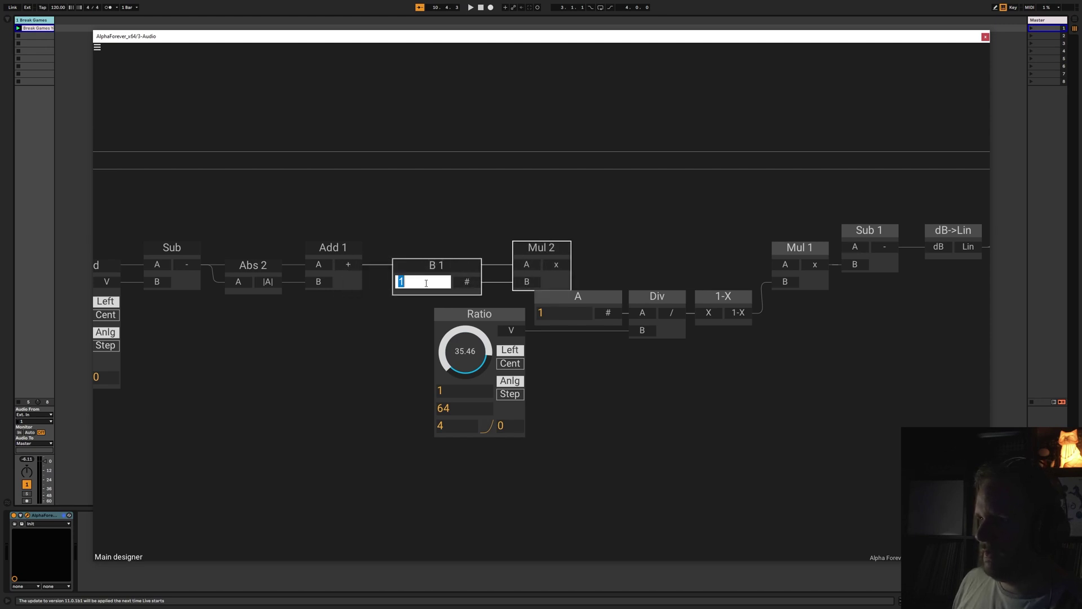
text(0.5)
Move Ratio, A, Div and 1-X down together, and connect Mul 2's output to Mul 1's A input.
drag(364, 466, 794, 275)
drag(733, 304, 733, 342)
click(717, 295)
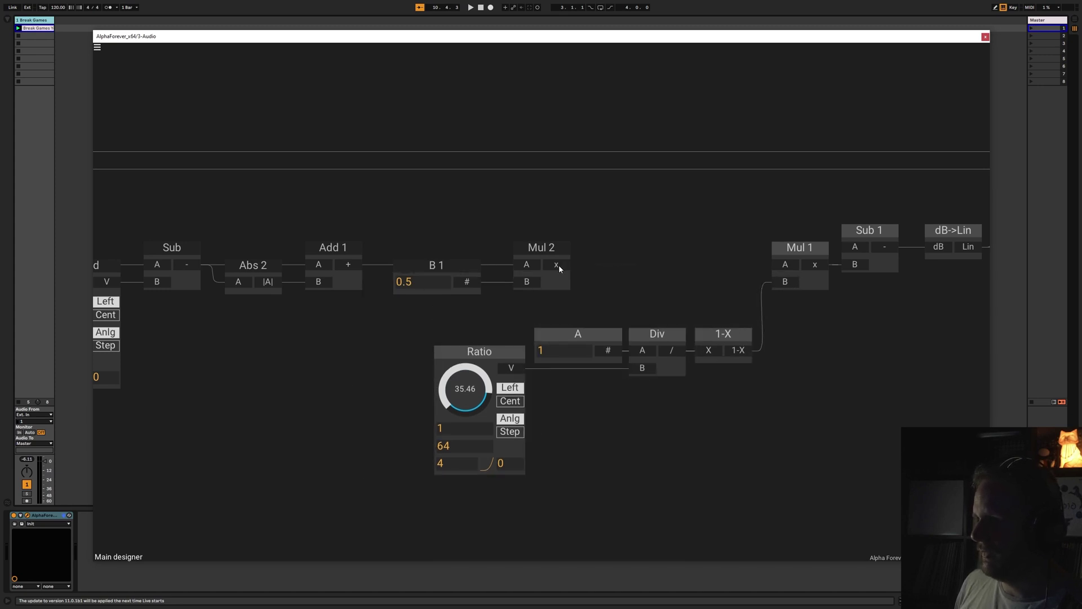
drag(558, 266, 781, 265)
scroll(631, 240, down, 3)
scroll(631, 239, down, 3)
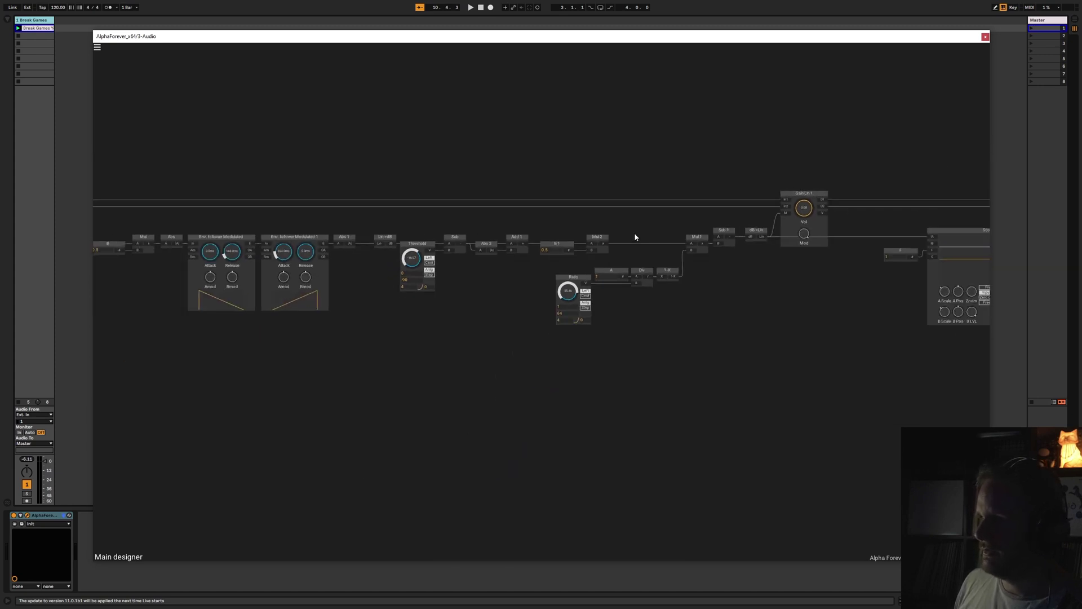
Move all modules from the inputs through Mul 2, except the Ratio group, closer to Mul 1.
scroll(626, 238, down, 2)
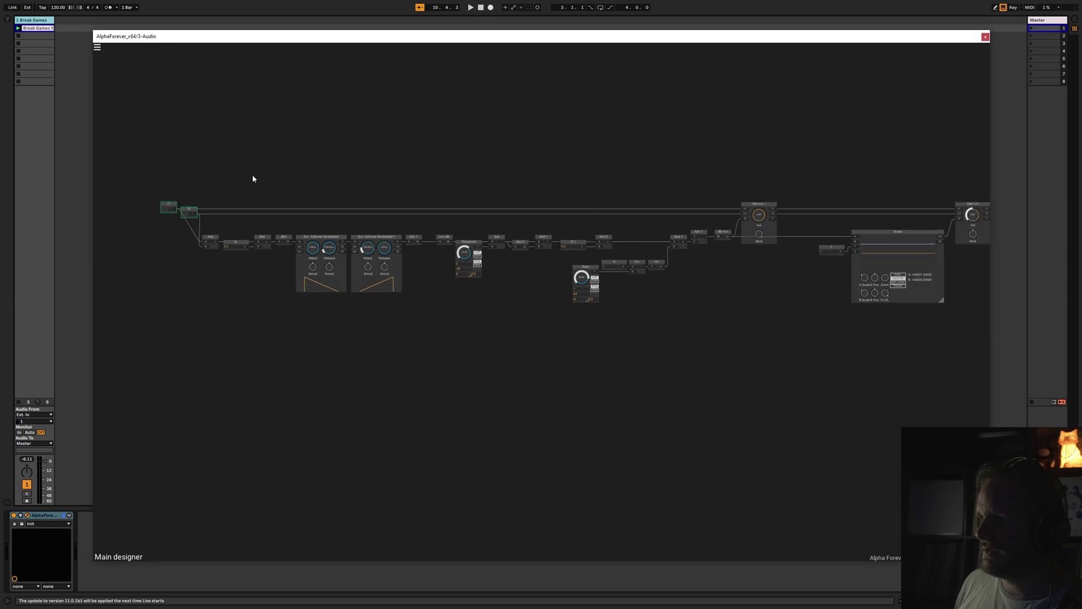
drag(139, 182, 615, 296)
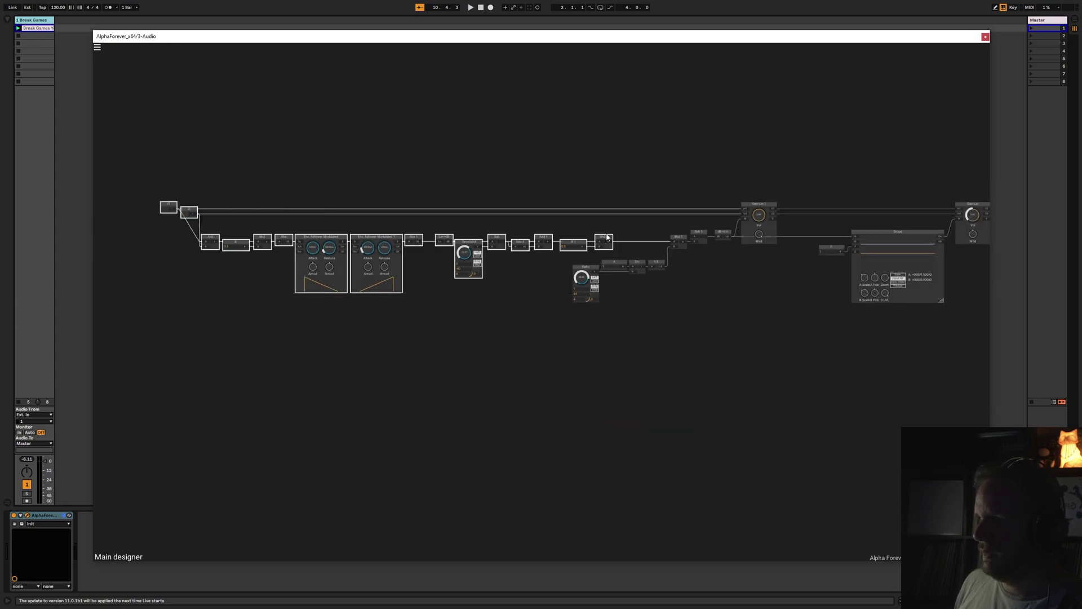
drag(607, 237, 652, 238)
click(525, 207)
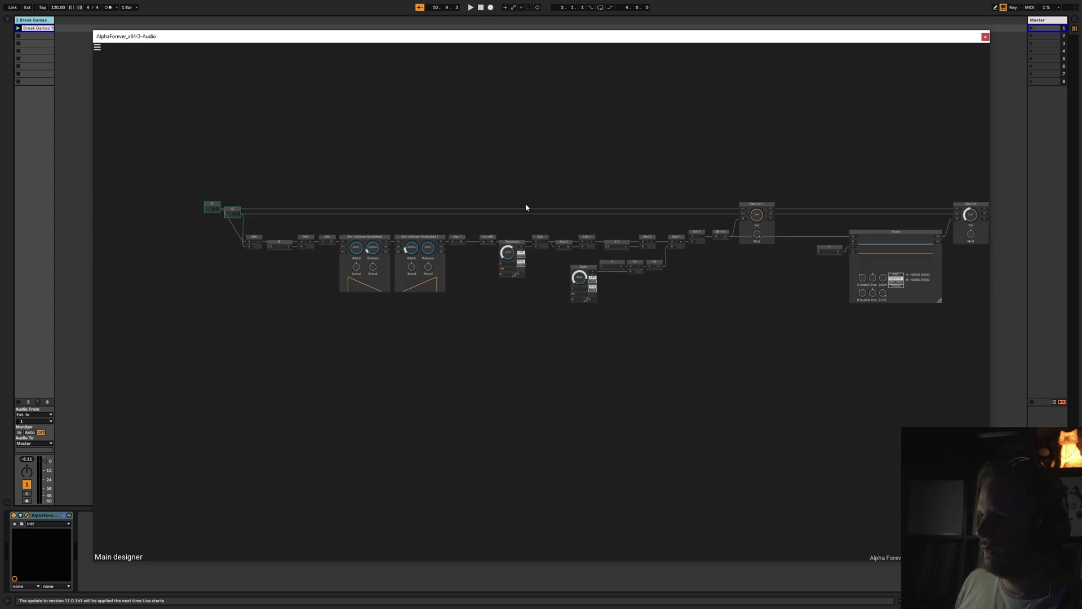
Play the clip to check the gain-reduction curve on the scope, and stop playback.
scroll(548, 204, up, 1)
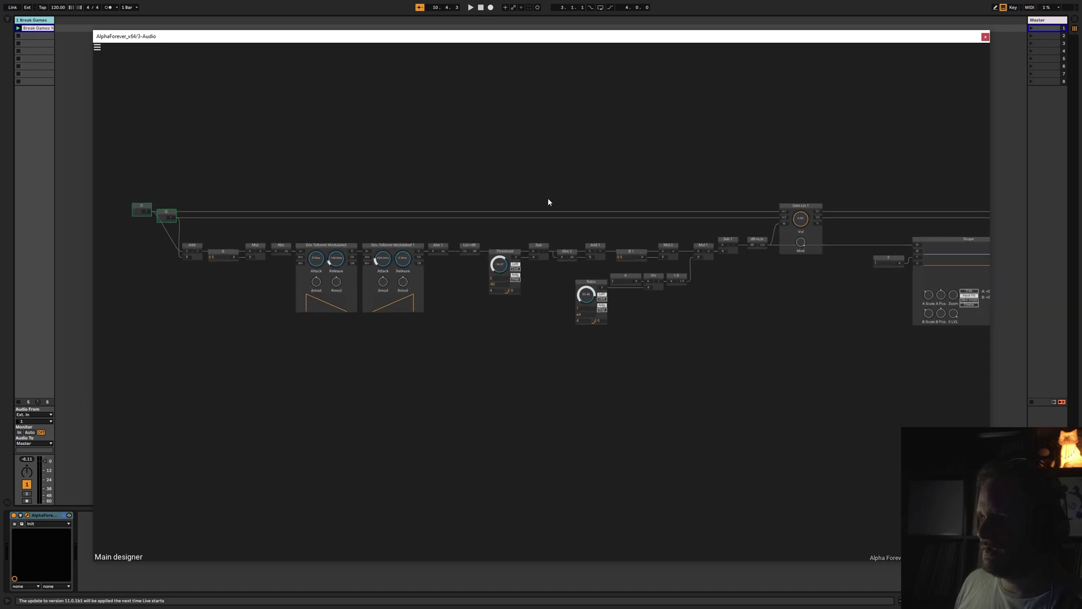
scroll(614, 200, down, 2)
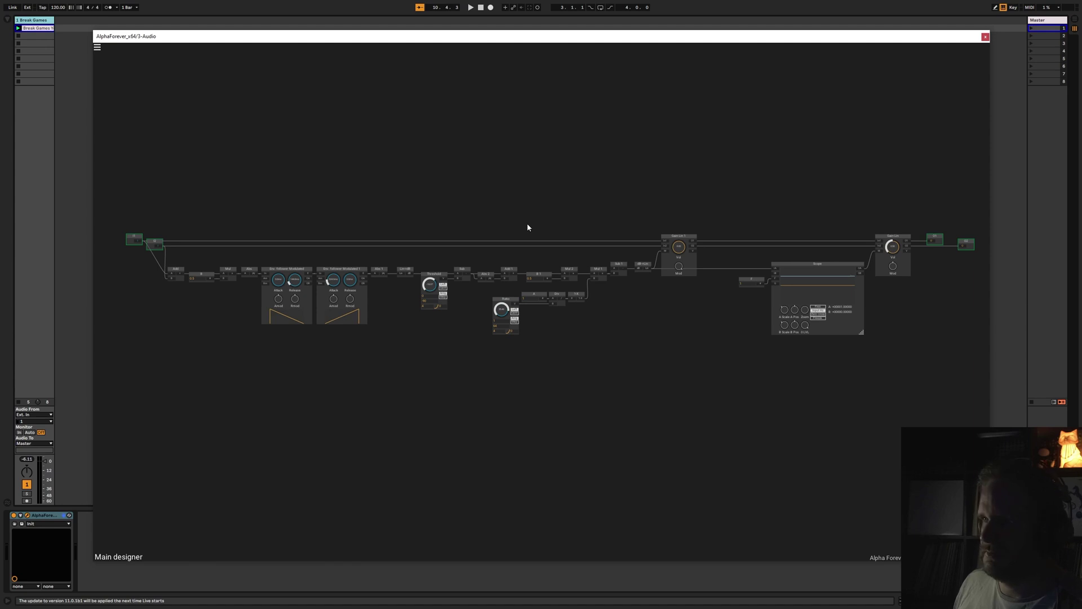
click(470, 8)
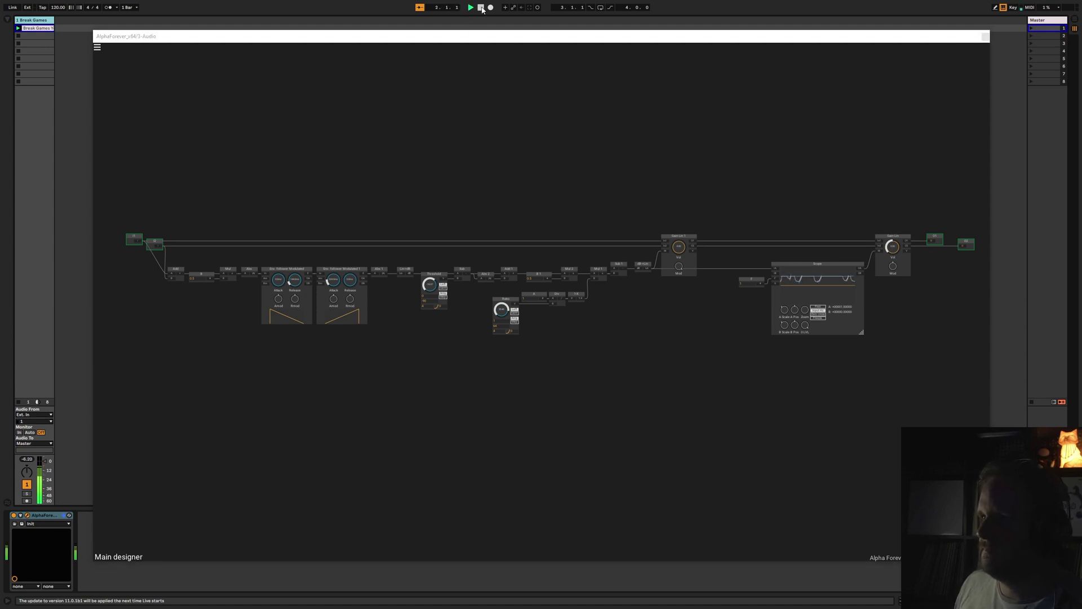
click(481, 8)
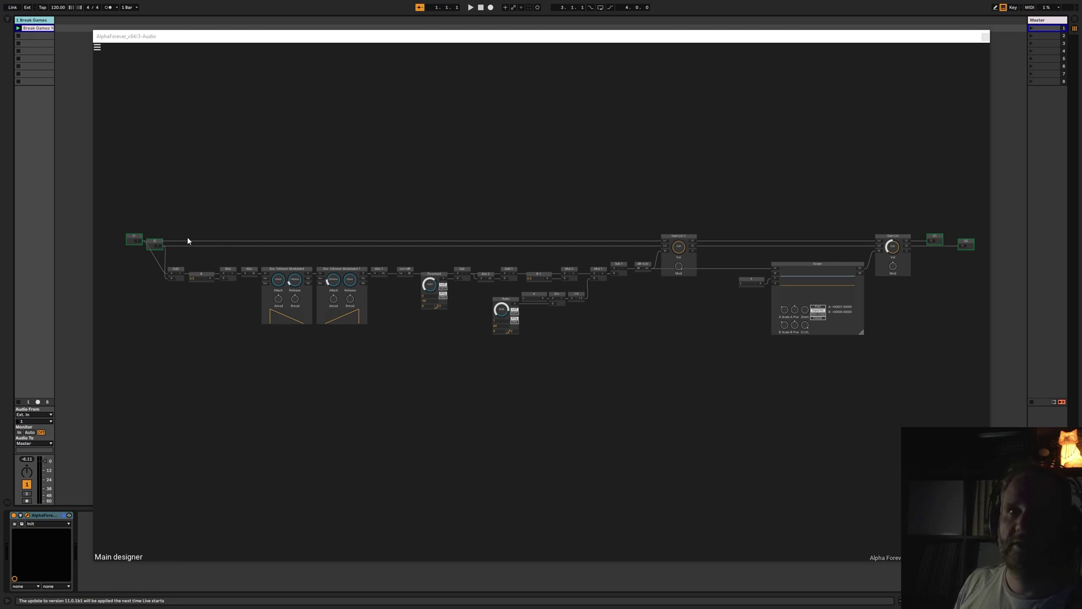
scroll(288, 329, up, 5)
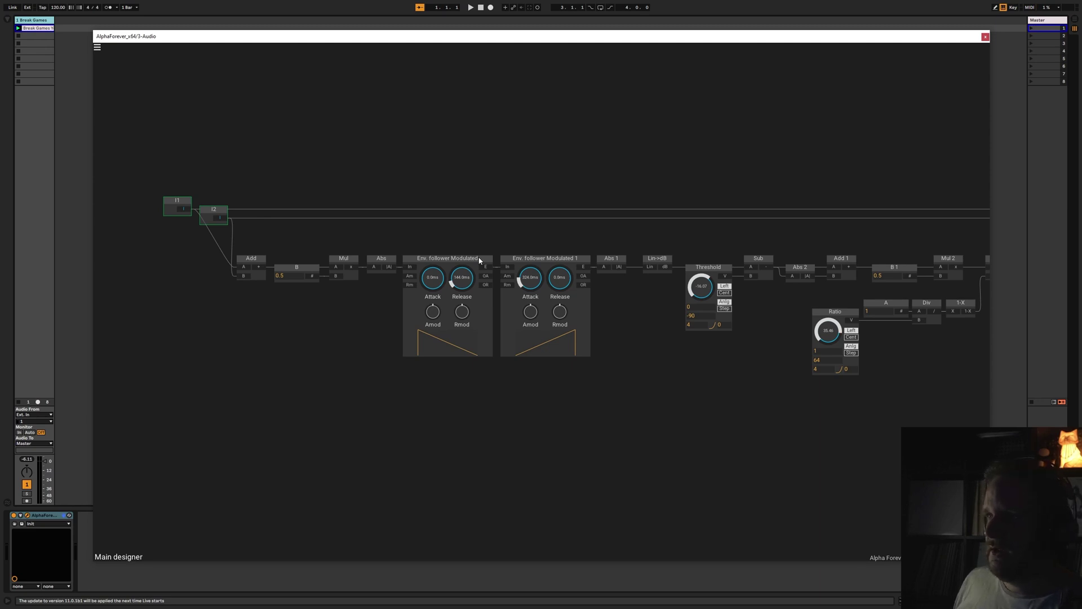
drag(552, 241, 403, 247)
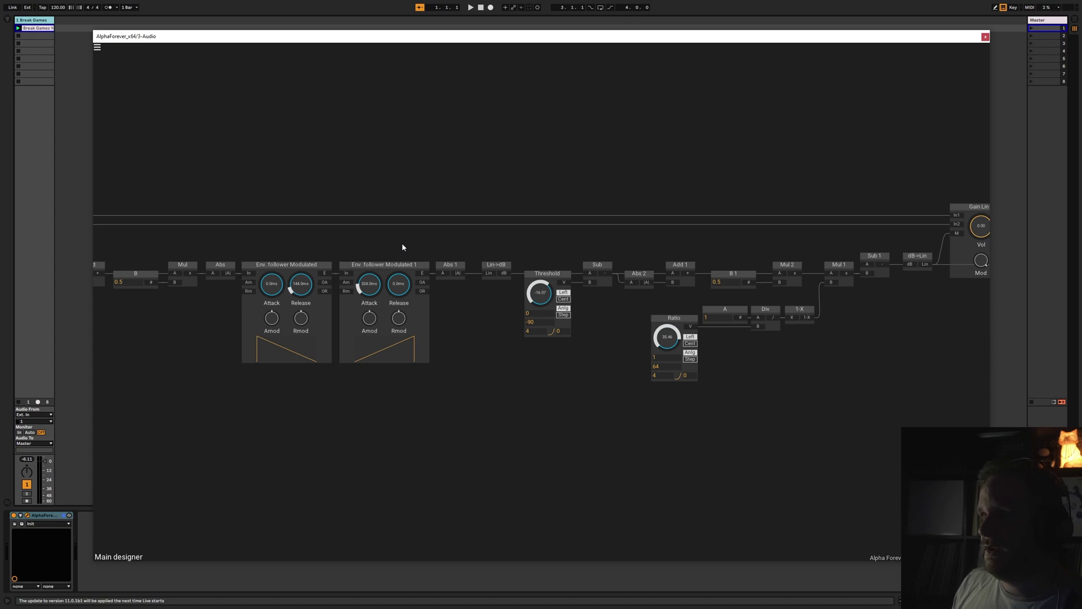
Examine the whole compressor patch from the input modules through the gain stage to the outputs.
scroll(402, 247, down, 5)
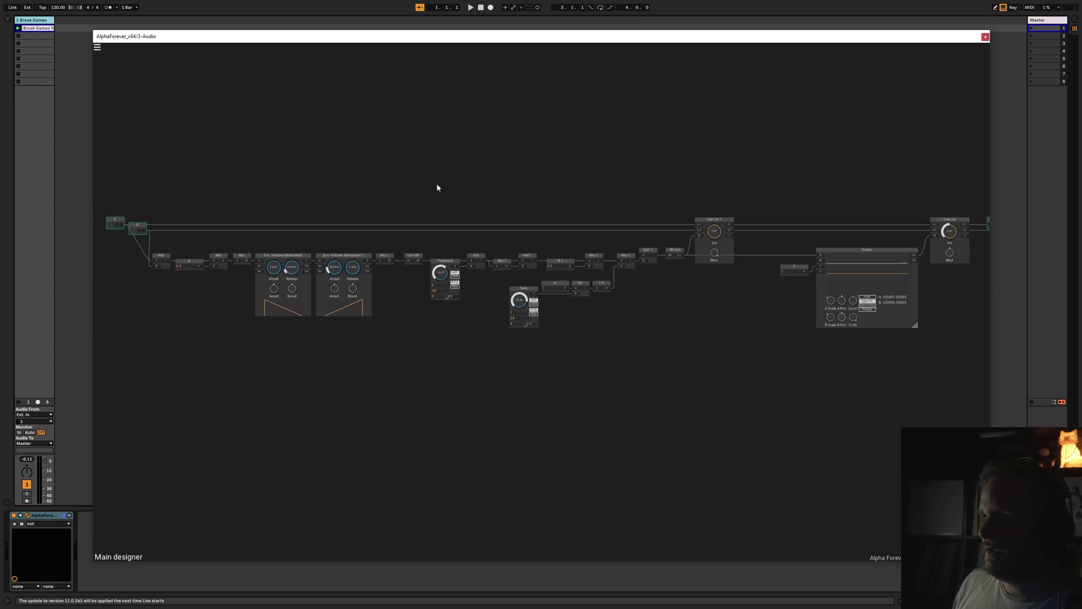
drag(440, 187, 425, 241)
scroll(426, 271, up, 2)
scroll(434, 257, down, 1)
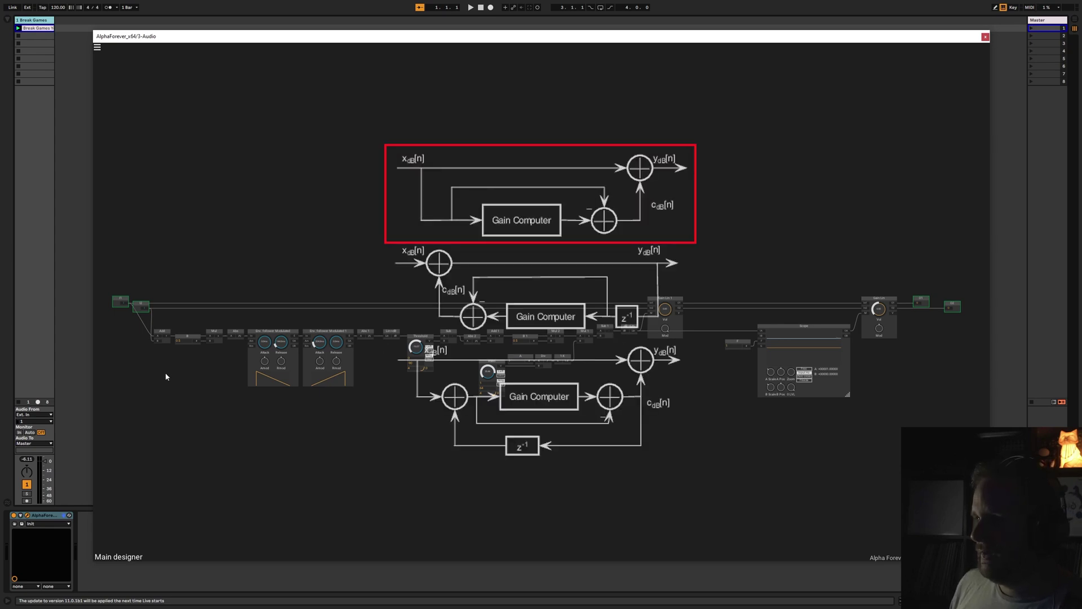
drag(167, 375, 193, 364)
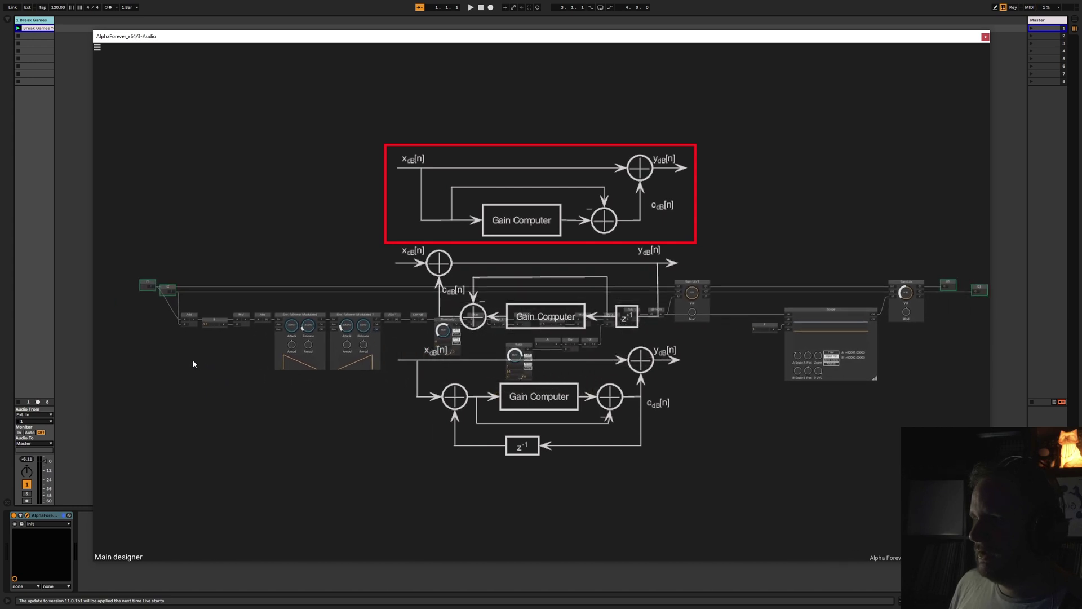
scroll(193, 363, down, 1)
drag(878, 291, 892, 295)
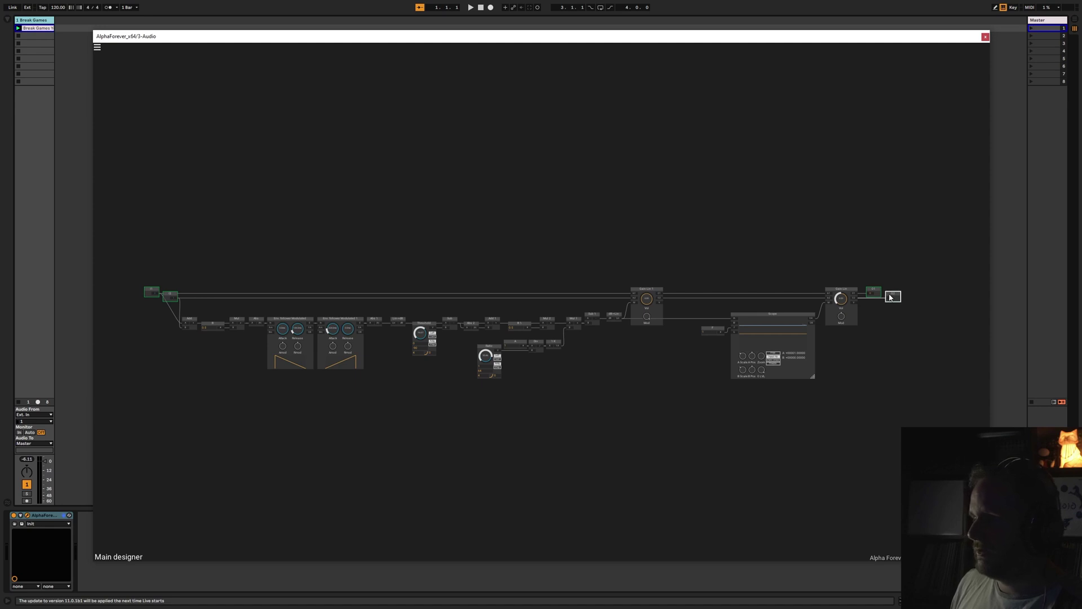
scroll(369, 367, left, 4)
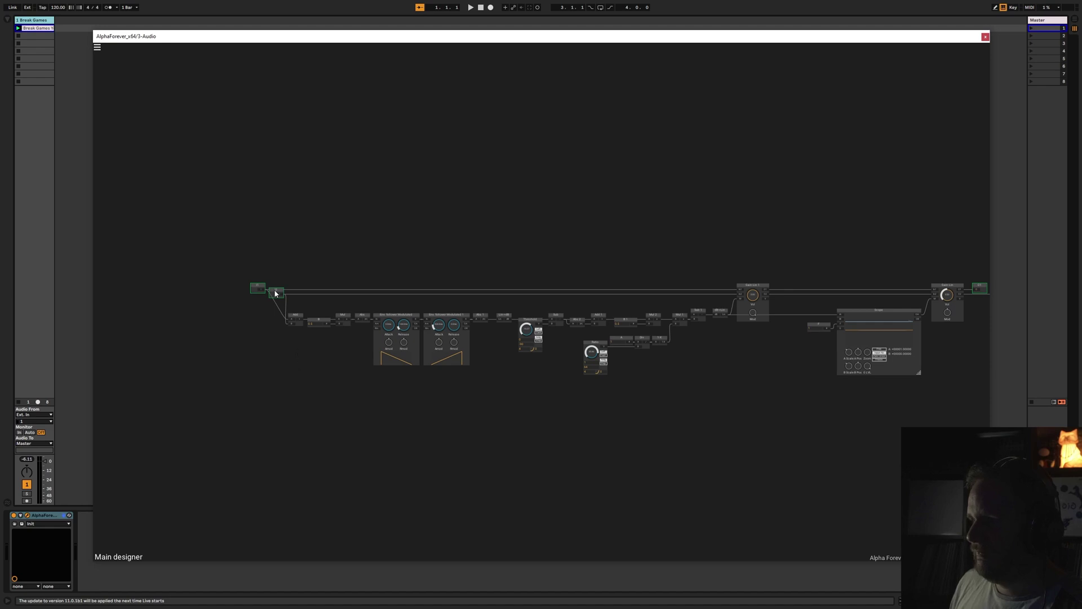
Move the two inputs together with Add, B and Mul away from Abs to open a gap in the chain.
drag(232, 263, 306, 317)
click(265, 362)
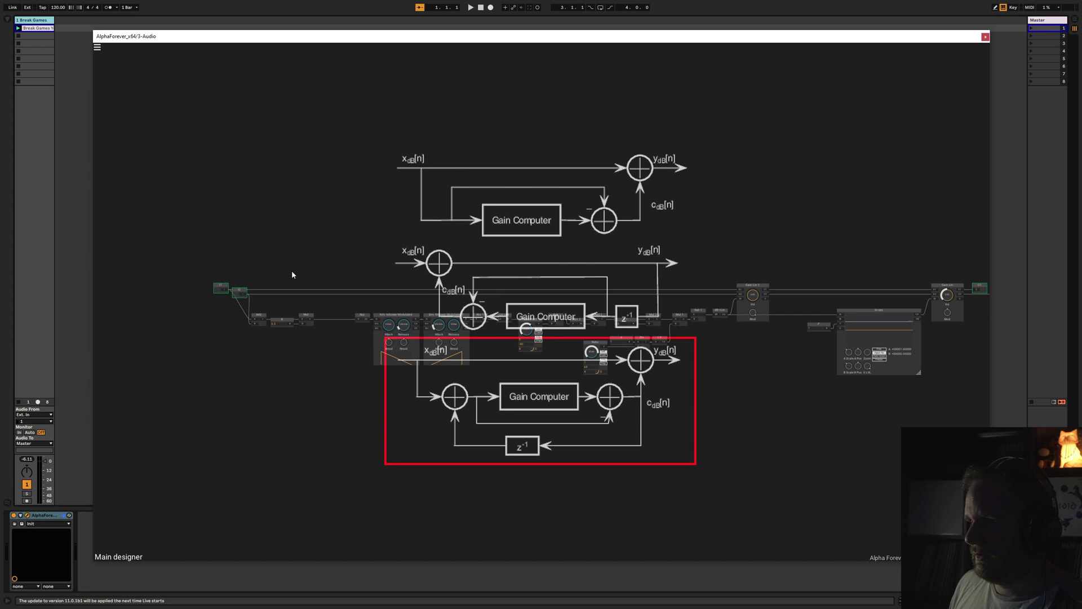
drag(187, 269, 286, 321)
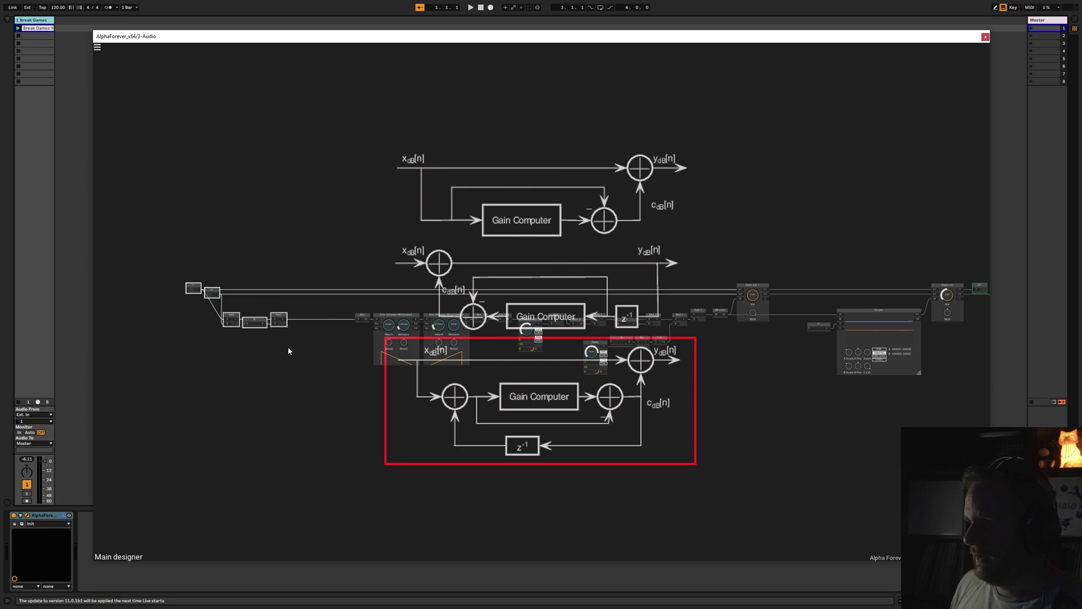
click(291, 341)
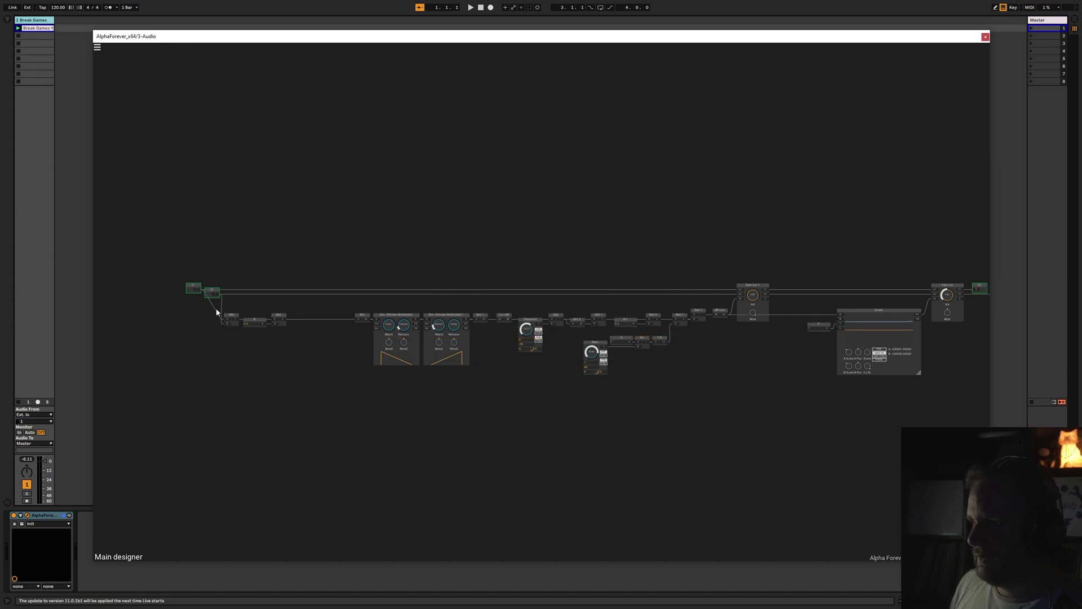
Duplicate the Add, B and Mul group that averages the inputs, placing the copy below the original.
drag(217, 304, 306, 333)
key(ctrl+c)
key(ctrl+v)
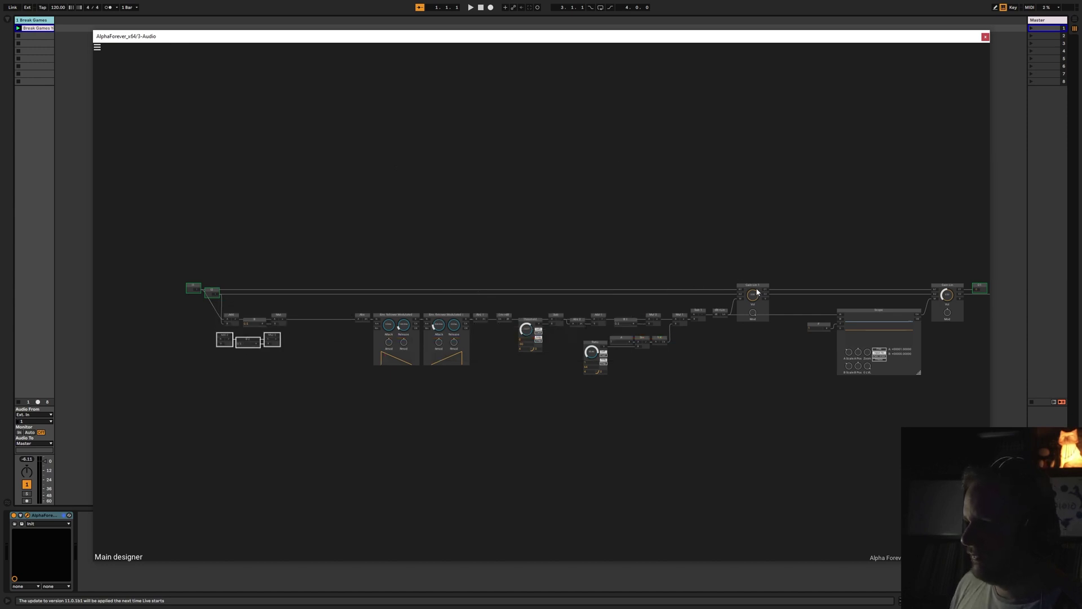
Connect both audio outputs of Gain Lin 1 to Add 2's inputs, and align the copied group with the original modules.
drag(769, 293, 297, 388)
click(204, 325)
scroll(206, 327, up, 2)
drag(272, 348, 281, 347)
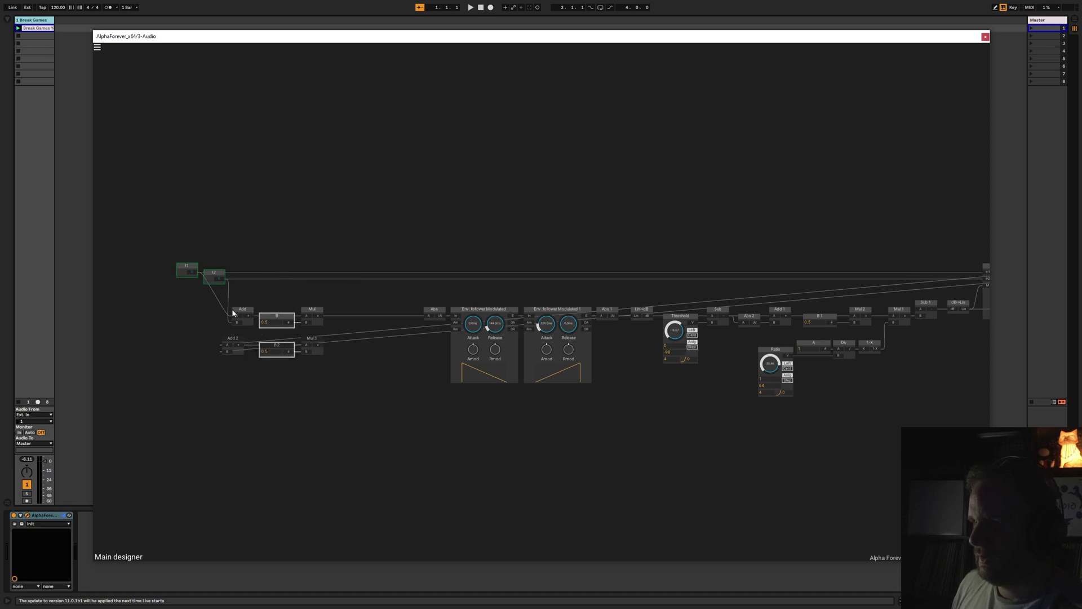
drag(205, 290, 263, 368)
click(358, 344)
scroll(357, 347, up, 2)
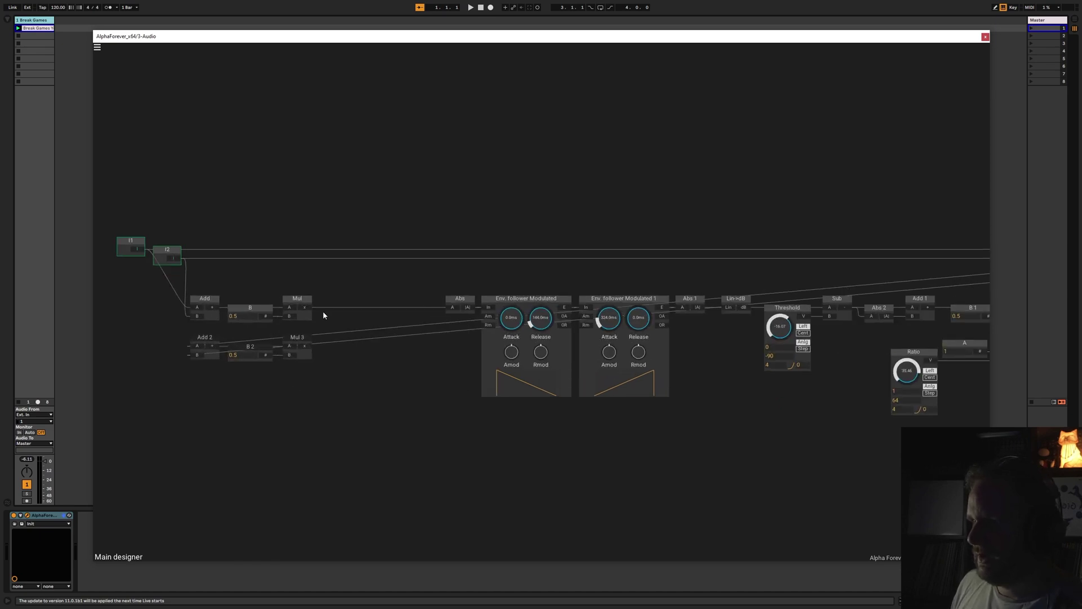
Insert an Add module after Mul and connect Mul 3's output to its B input.
double_click(303, 303)
mouse_move(374, 318)
text(add)
click(384, 317)
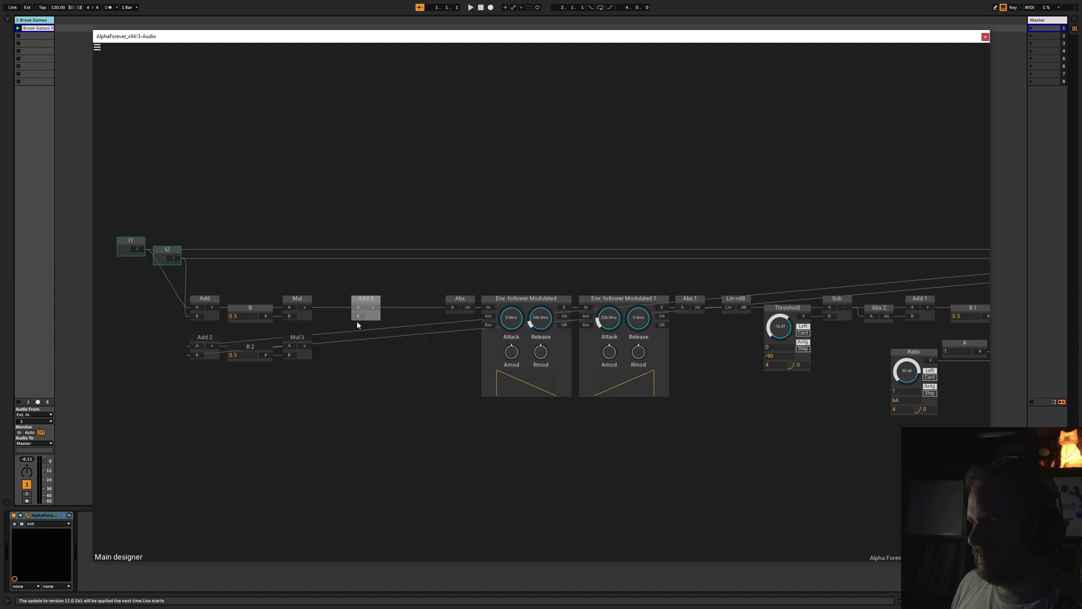
drag(307, 344, 353, 313)
Insert a Mul module between Add 3 and Abs, and shift all the preceding modules away from it.
double_click(360, 309)
text(mul)
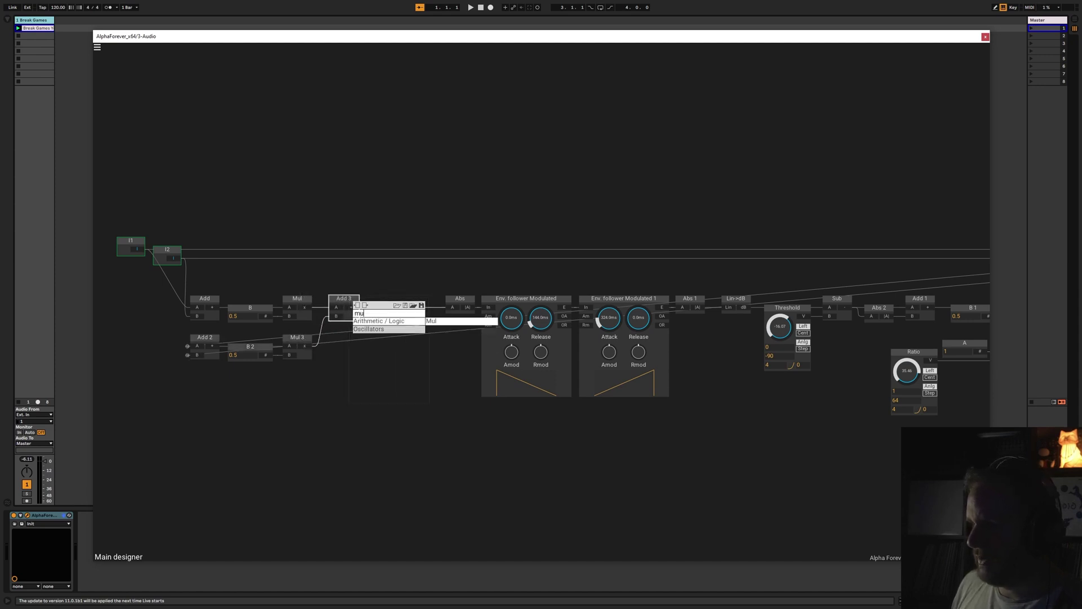
click(437, 314)
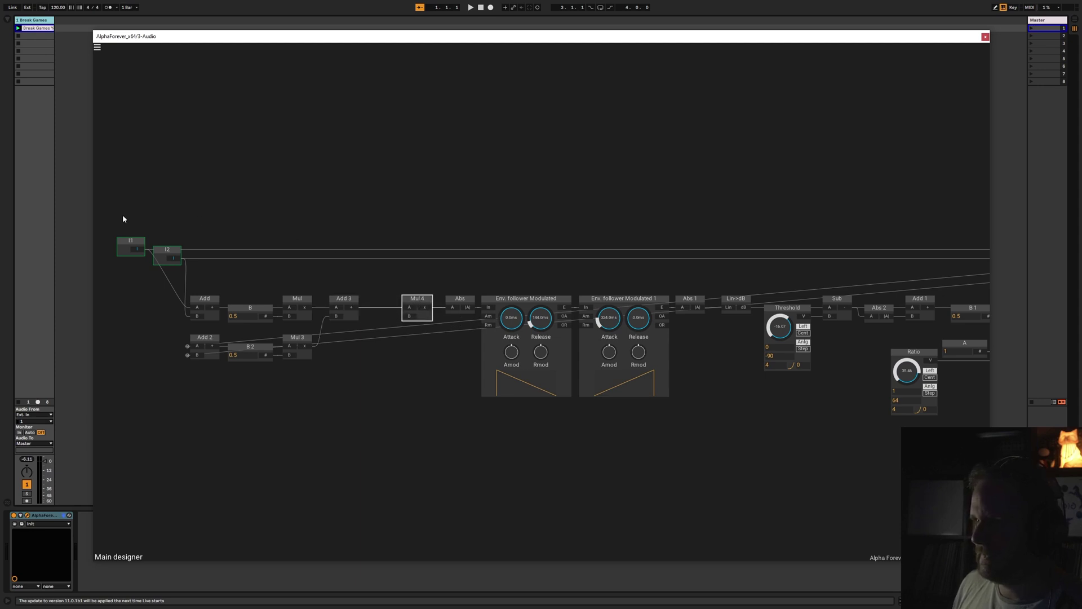
drag(108, 217, 392, 420)
drag(354, 299, 300, 299)
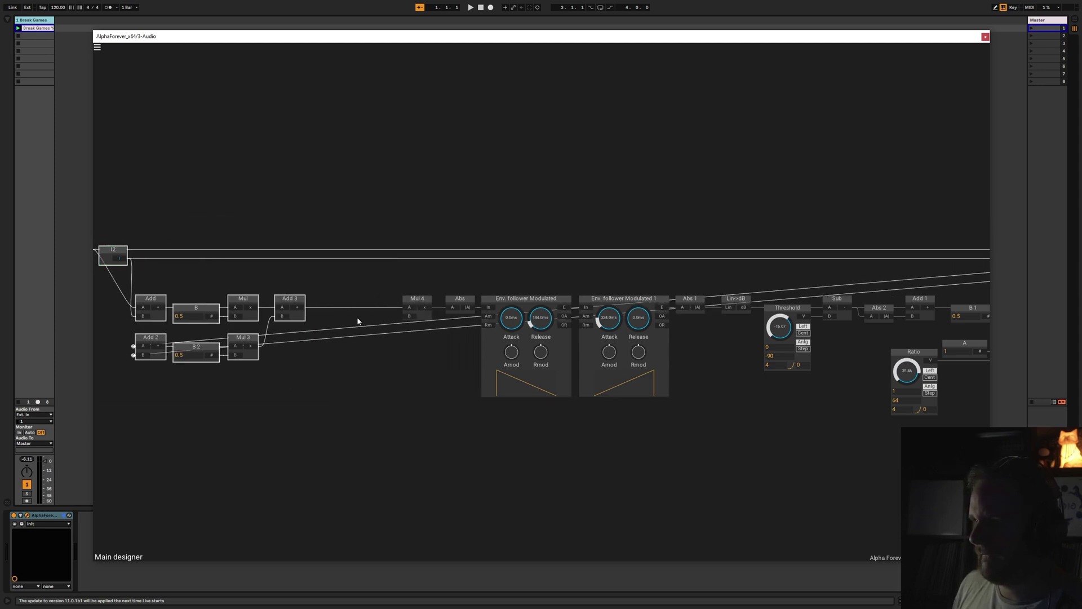
Create a constant on Mul 4's B input, set it to 0.5, and move the preceding modules closer together.
double_click(408, 316)
double_click(355, 316)
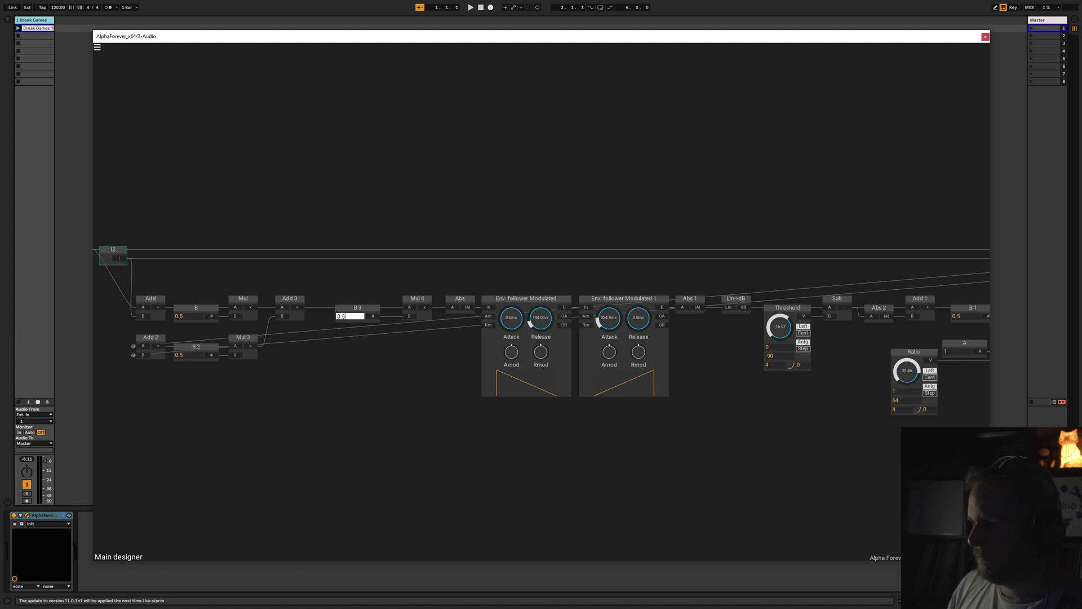
click(341, 351)
drag(391, 397, 232, 235)
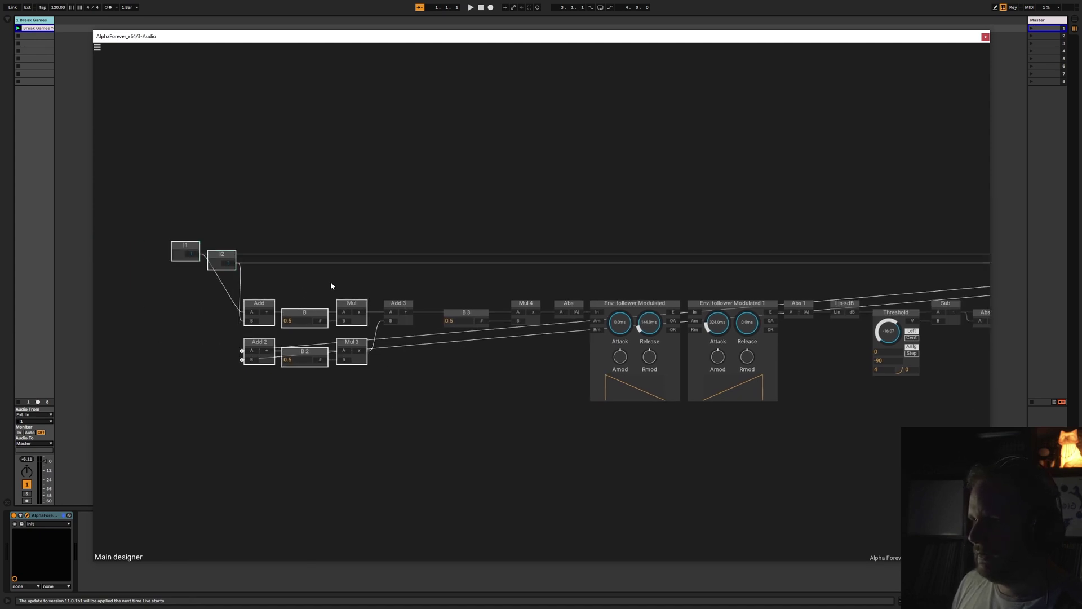
drag(405, 312, 485, 317)
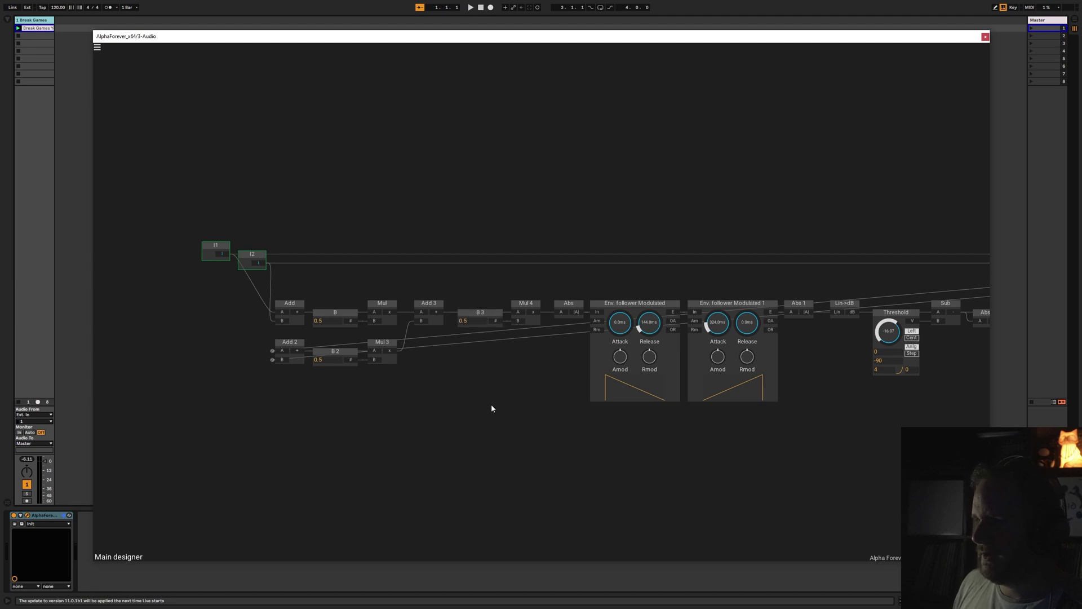
scroll(413, 412, down, 3)
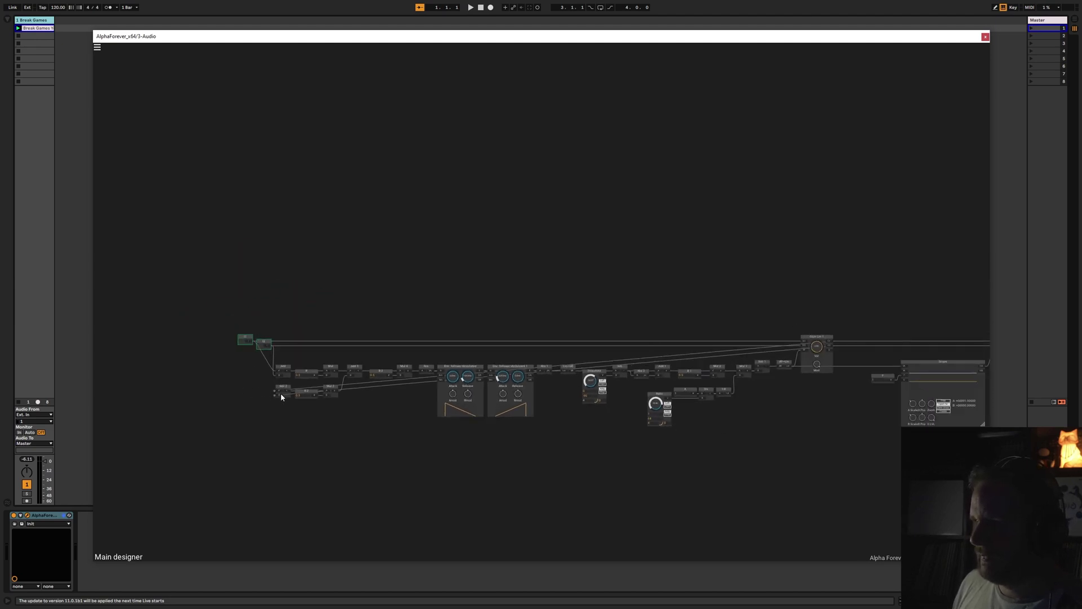
scroll(267, 415, up, 4)
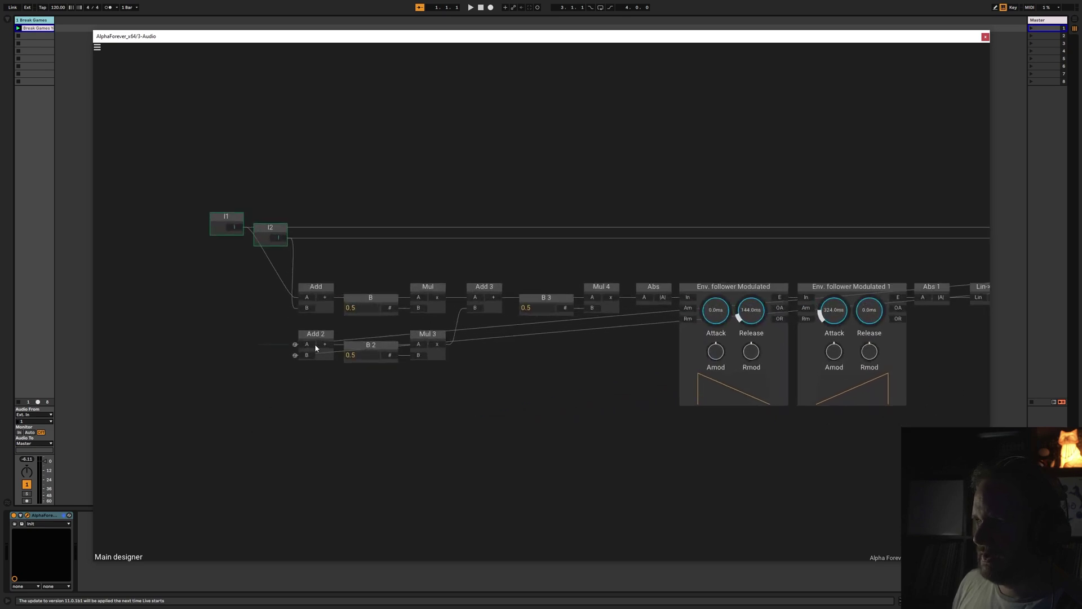
mouse_move(316, 346)
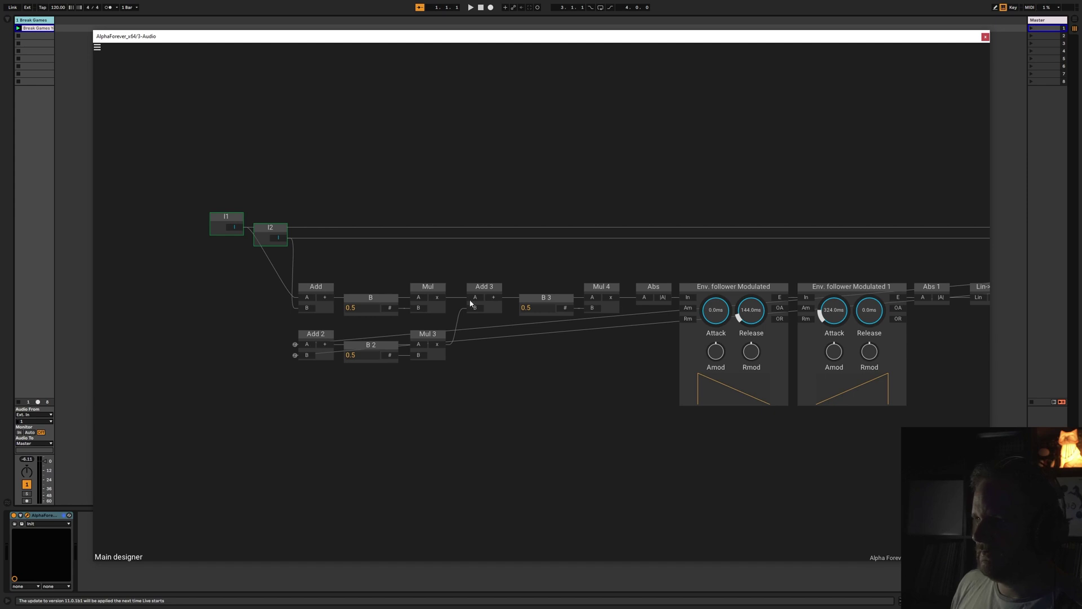
right_click(307, 293)
text(prev)
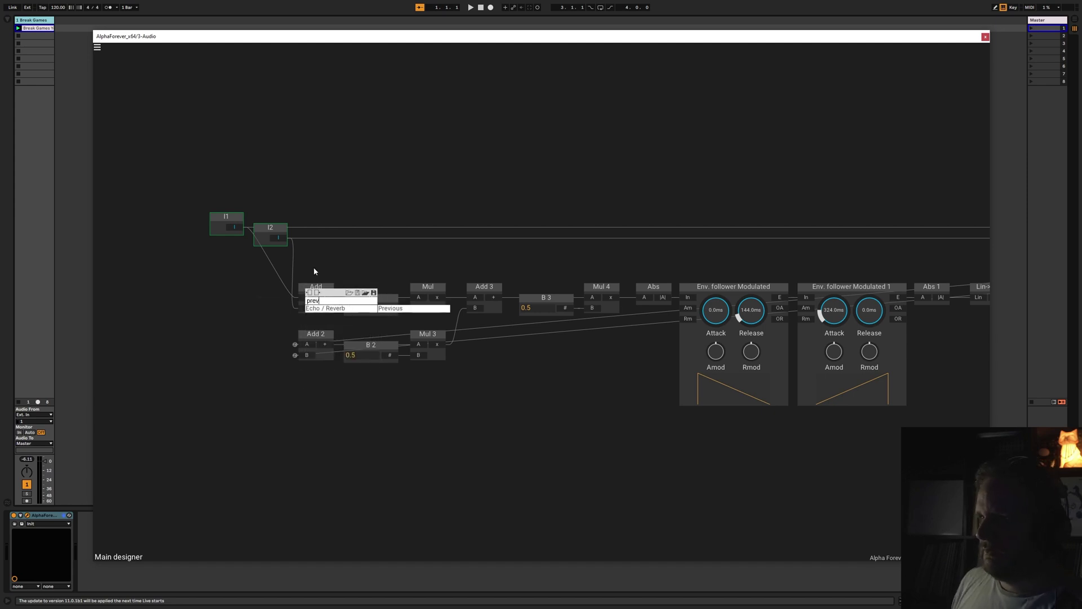
key(Escape)
Shift the inputs, Add, B and Mul away from Add 3, and insert a Previous module between Mul and Add 3.
drag(188, 176, 365, 294)
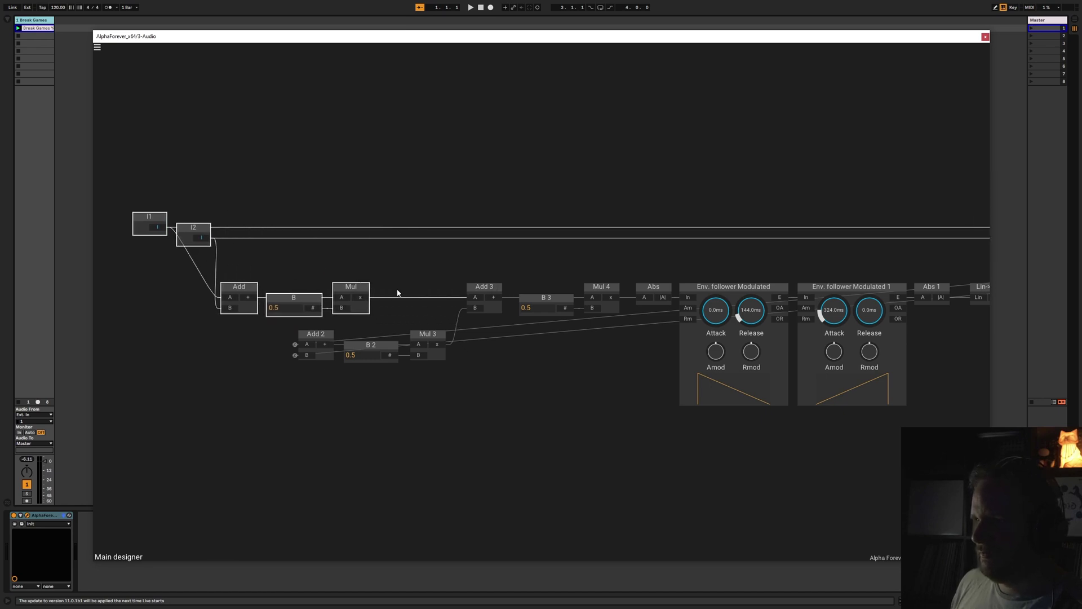
click(394, 293)
right_click(366, 295)
text(prev)
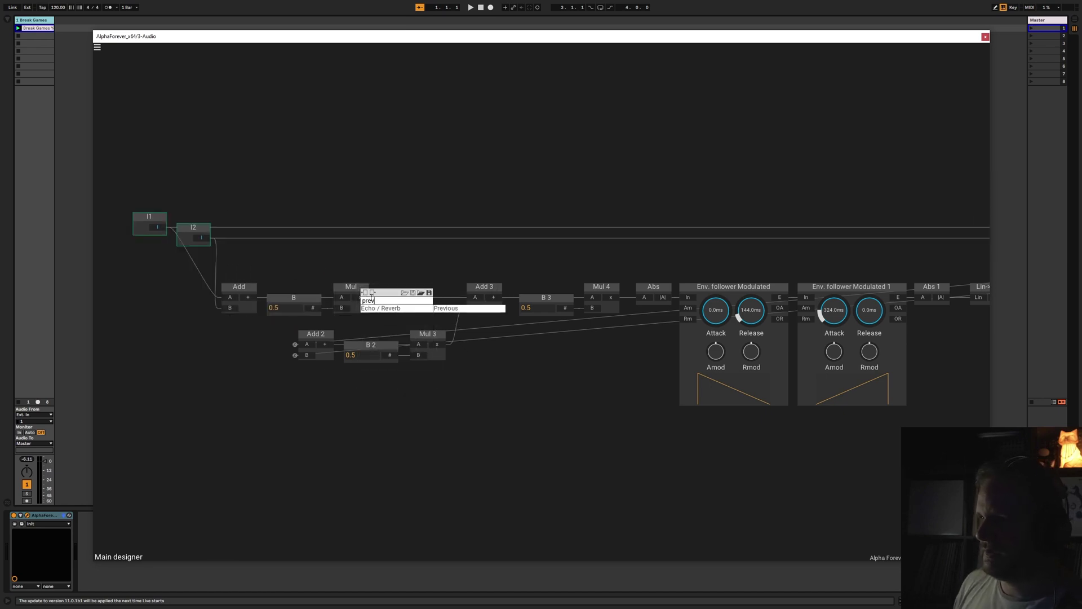
click(446, 308)
click(375, 229)
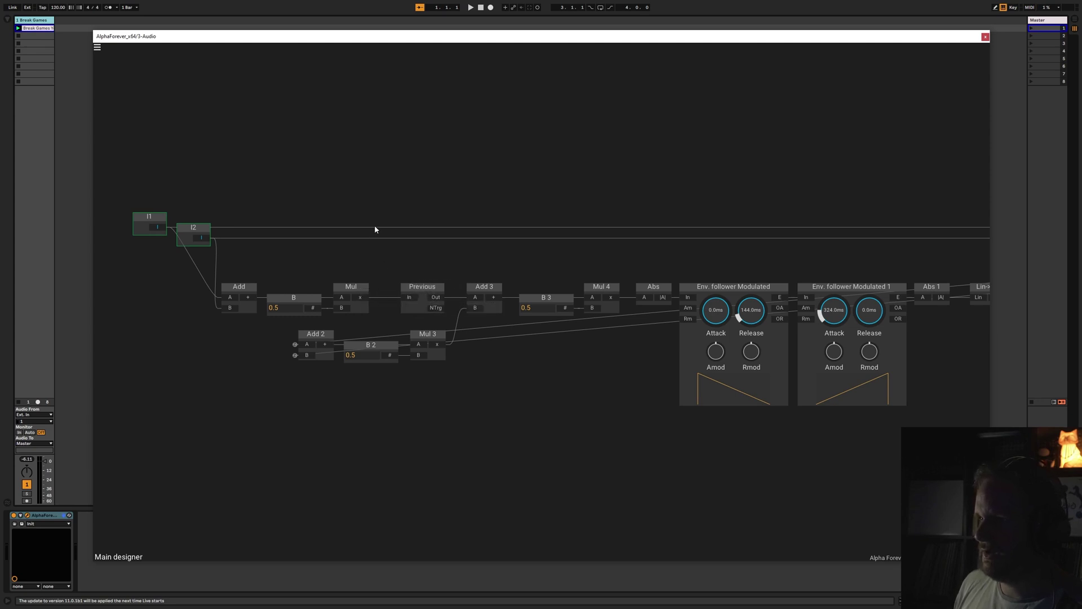
Play the clip and readjust the Threshold and Ratio knobs while listening.
scroll(375, 230, down, 5)
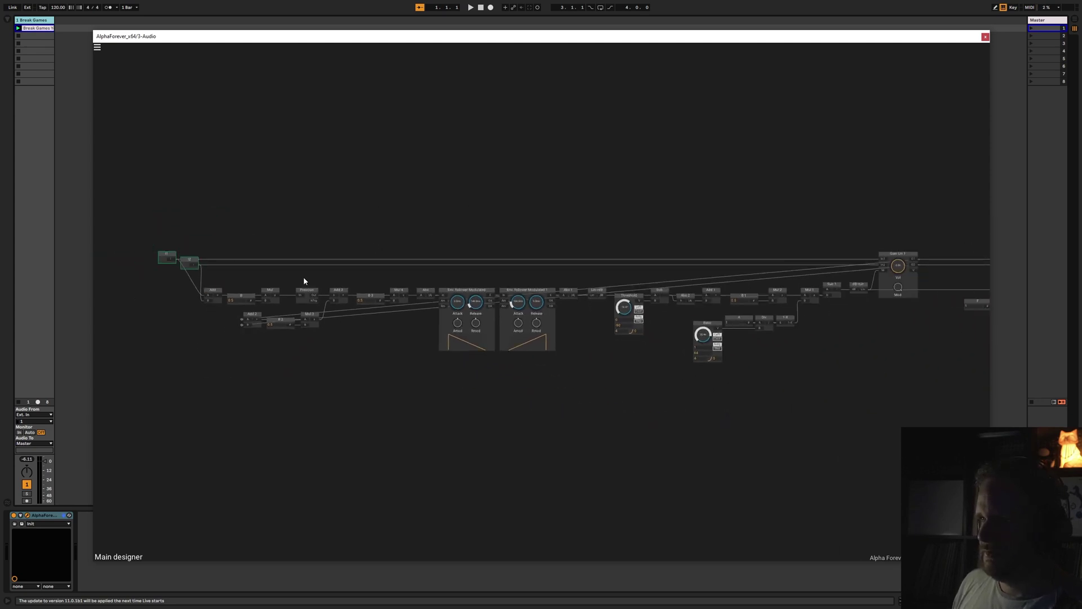
scroll(384, 380, down, 5)
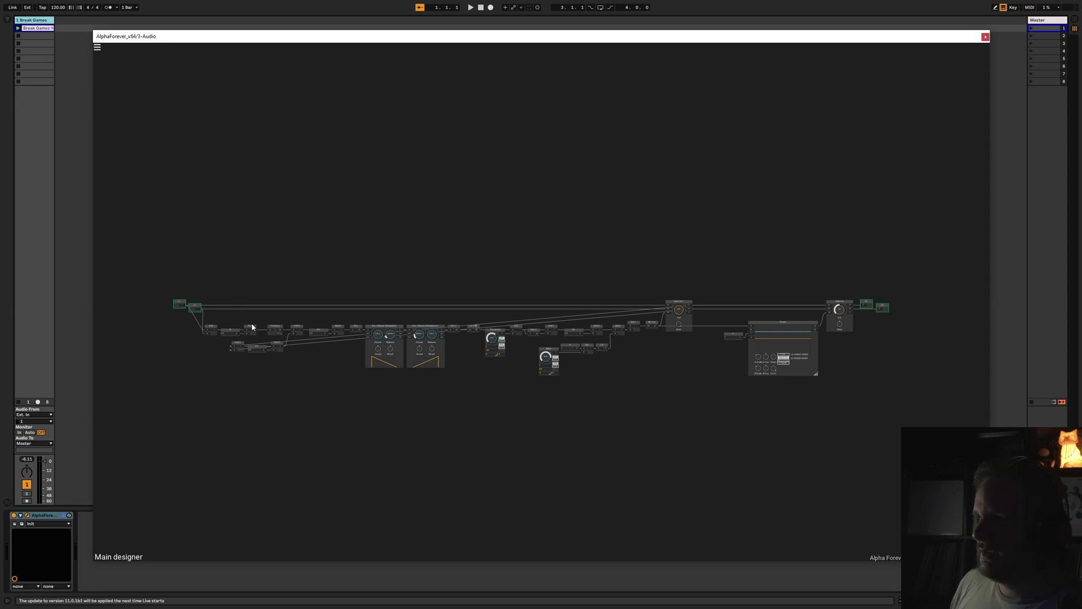
click(481, 21)
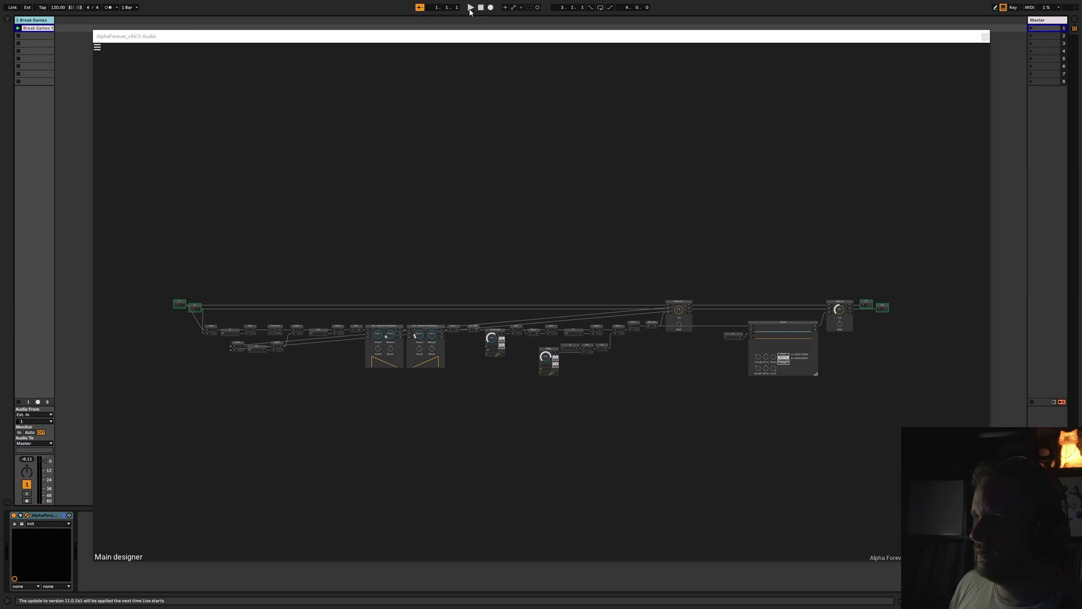
scroll(451, 161, up, 1)
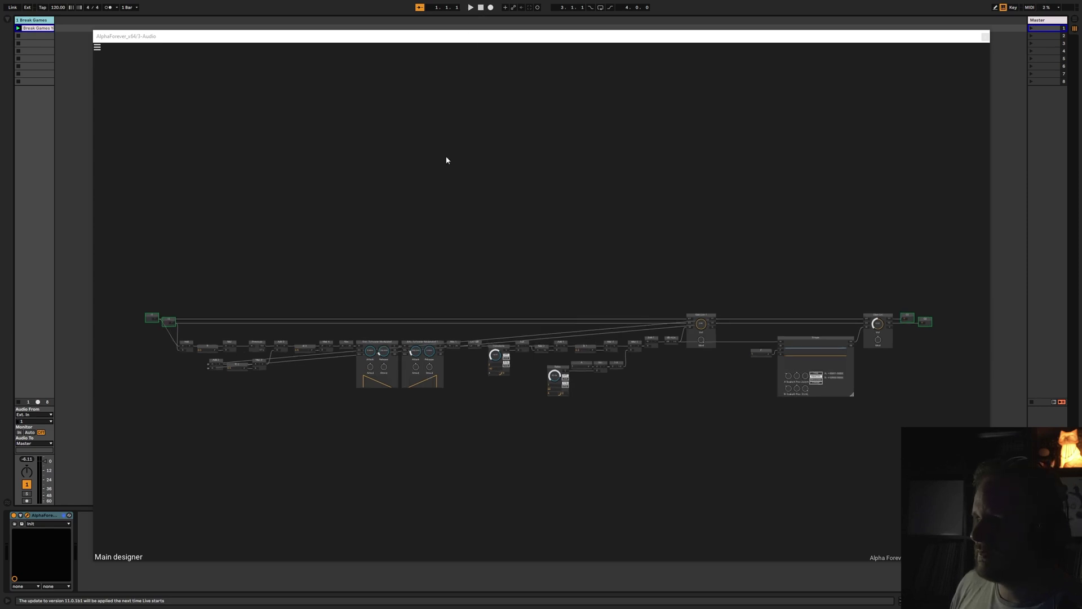
click(469, 7)
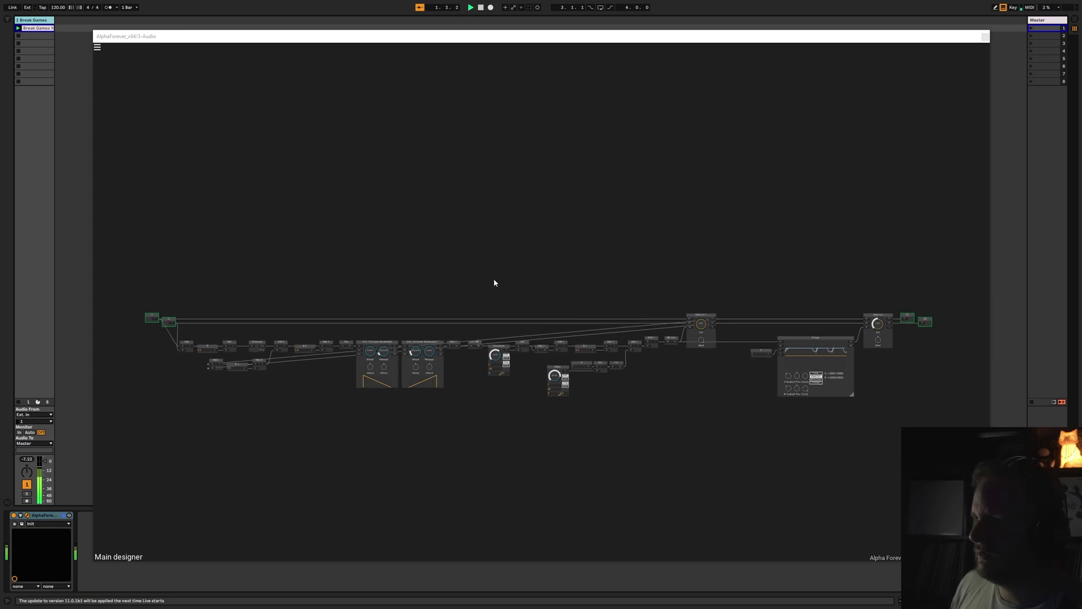
scroll(491, 285, up, 6)
scroll(449, 213, up, 1)
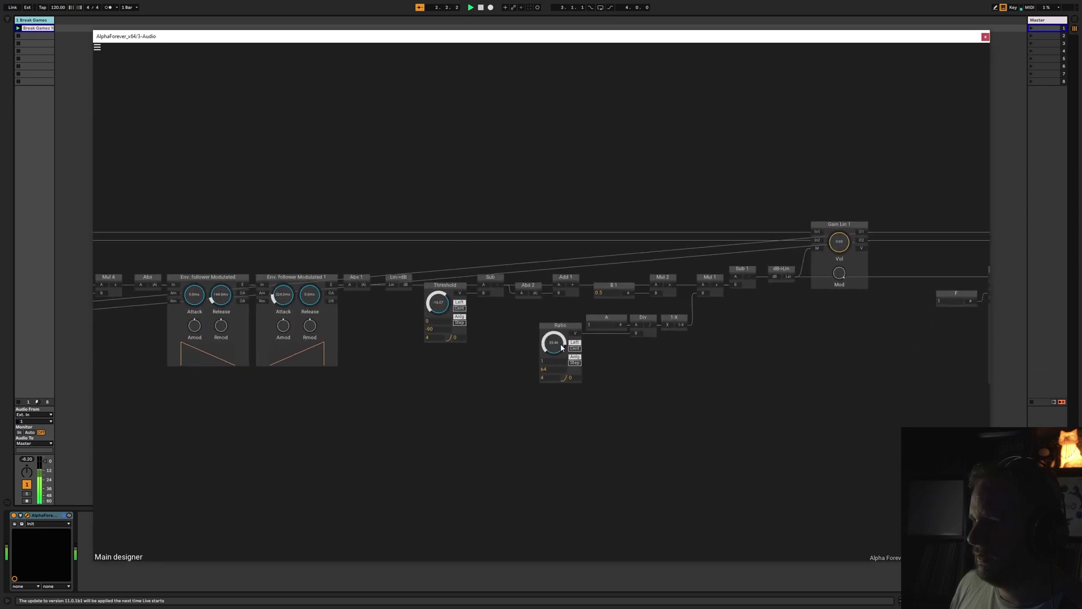
mouse_move(437, 296)
mouse_down()
mouse_move(442, 330)
mouse_move(440, 285)
mouse_up()
drag(440, 306, 443, 301)
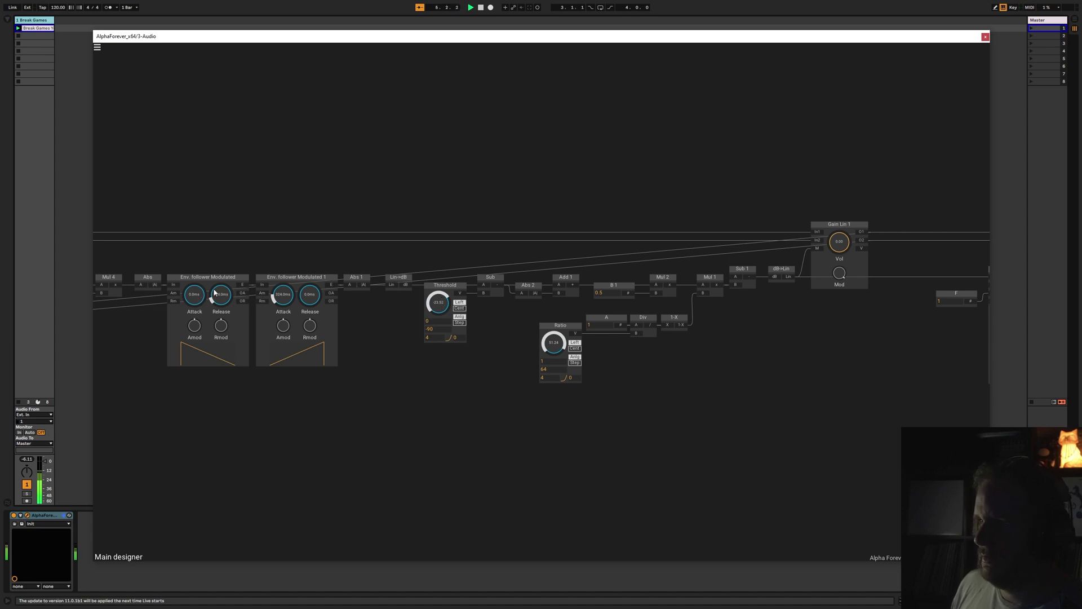
Adjust the first envelope follower's release and the second one's attack, and fine-tune the threshold during playback.
drag(220, 294, 290, 282)
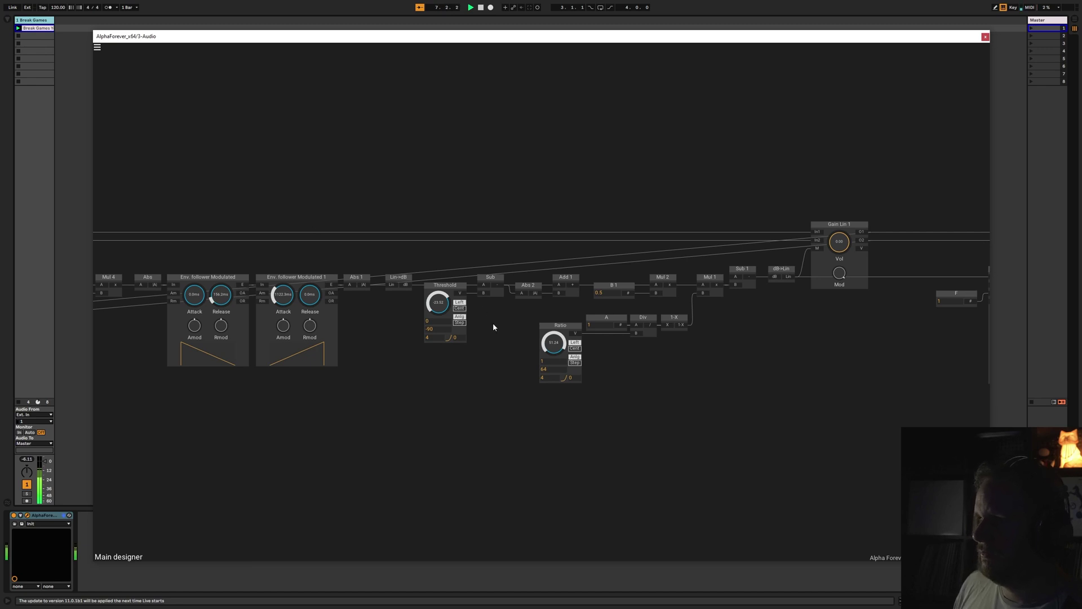
drag(438, 303, 439, 313)
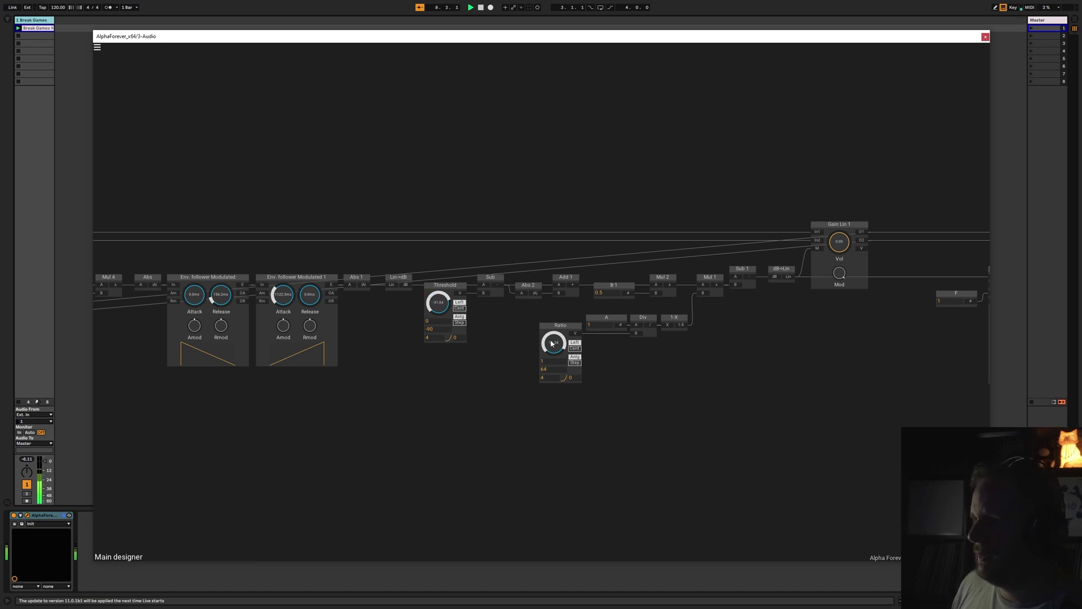
drag(282, 296, 285, 304)
drag(220, 290, 285, 293)
click(575, 348)
drag(445, 314, 446, 304)
Watch the gain-reduction curve on the scope with the whole patch in view, and stop playback.
scroll(377, 337, down, 2)
scroll(377, 337, down, 2)
drag(375, 335, 400, 345)
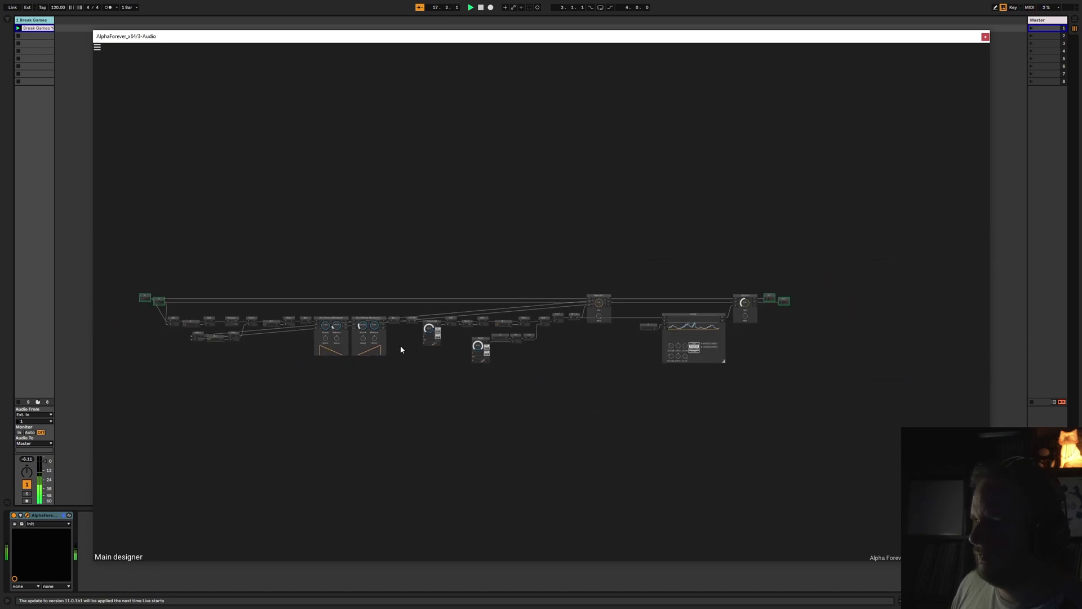
click(480, 8)
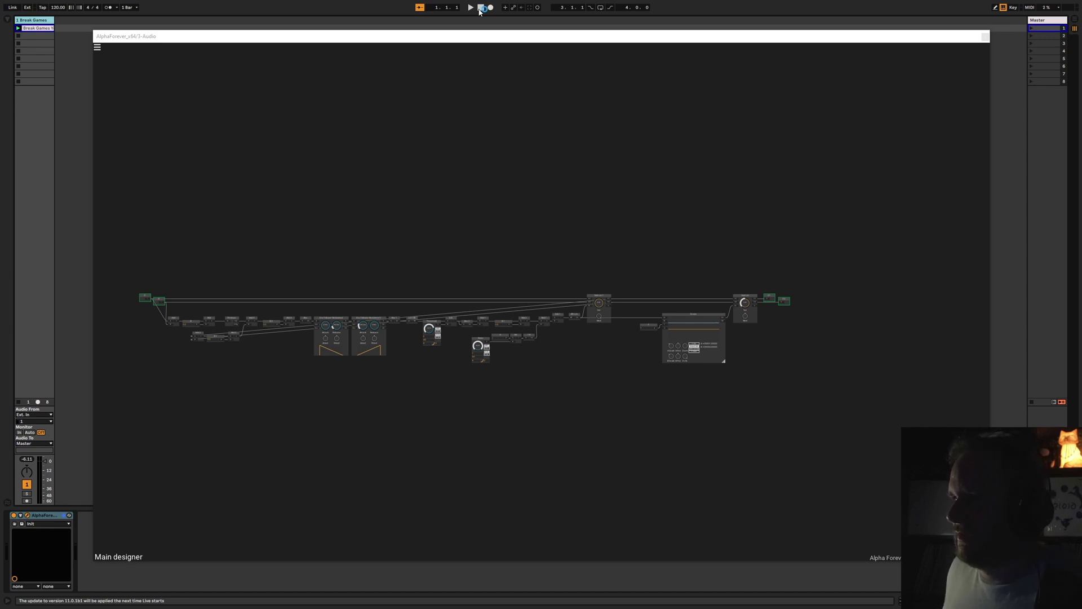
scroll(517, 222, up, 2)
scroll(525, 203, down, 2)
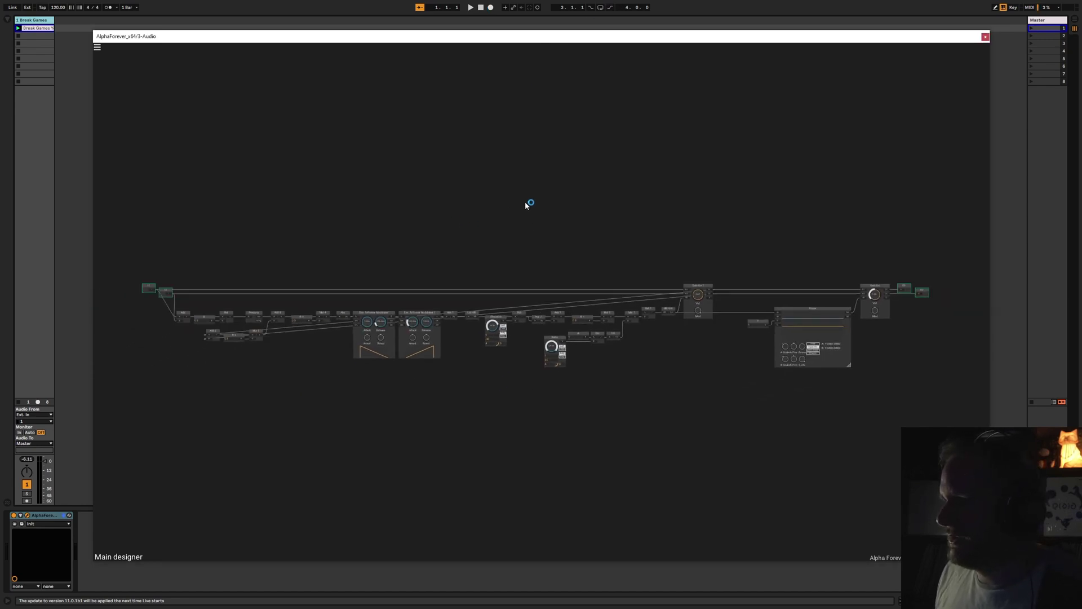